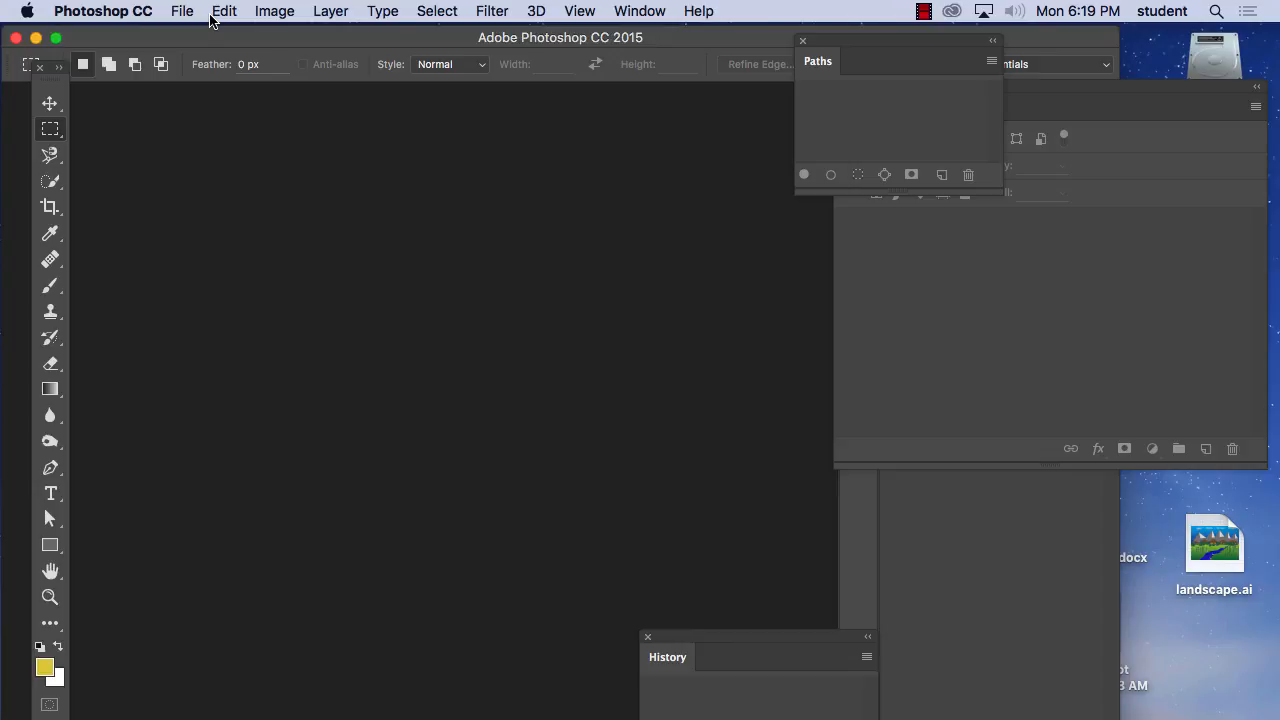
# Open the recent file brown_title.psd from the Desktop and dismiss the offer to create a new library from it.
pyautogui.click(190, 6)
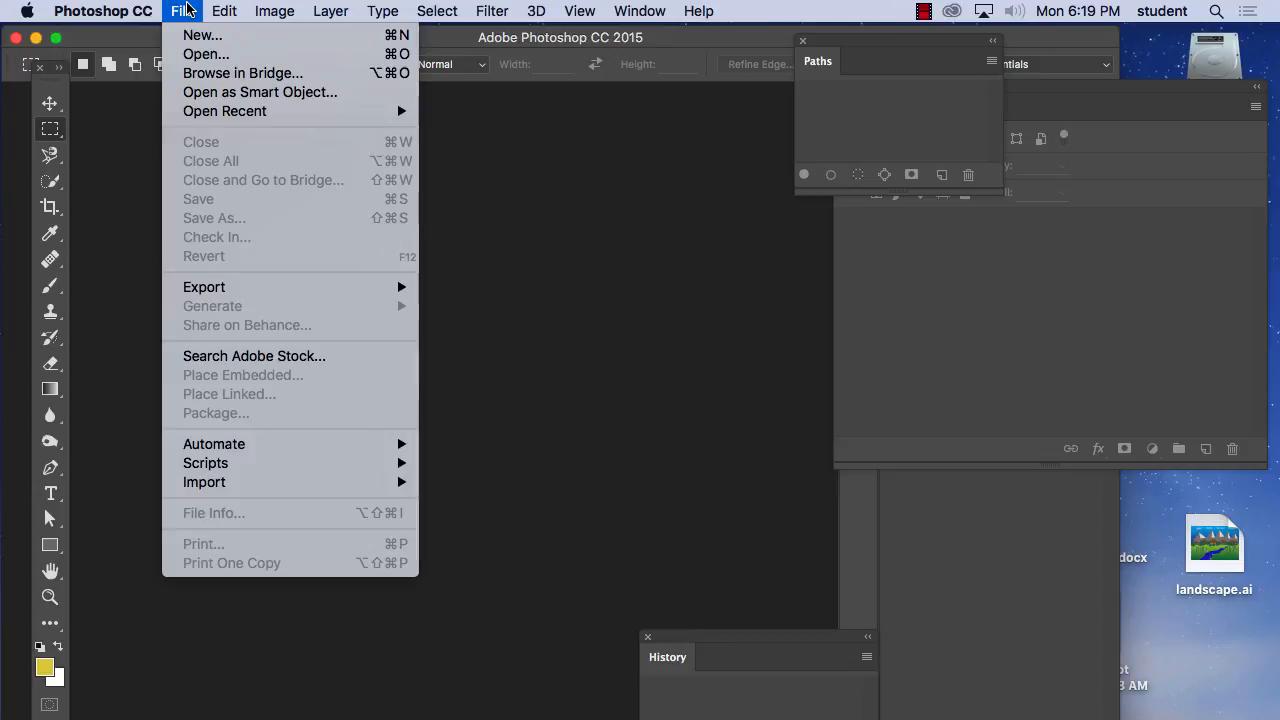
pyautogui.moveTo(207, 115)
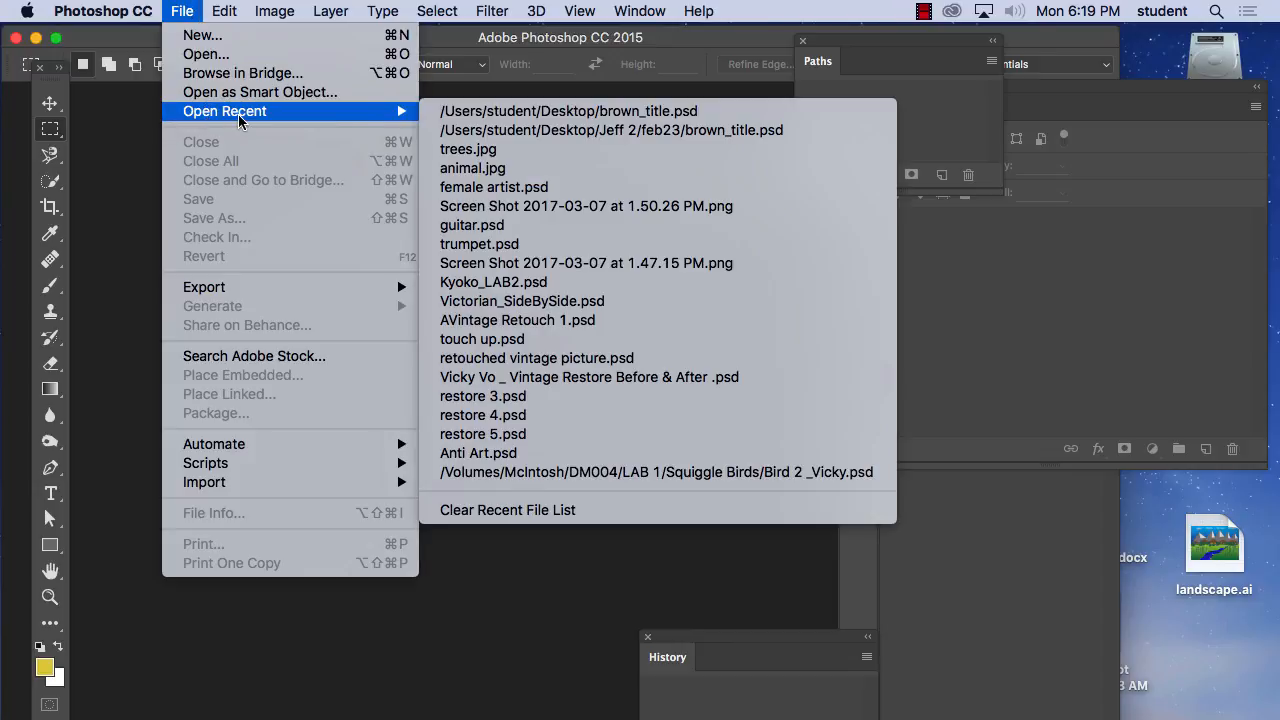
pyautogui.click(531, 111)
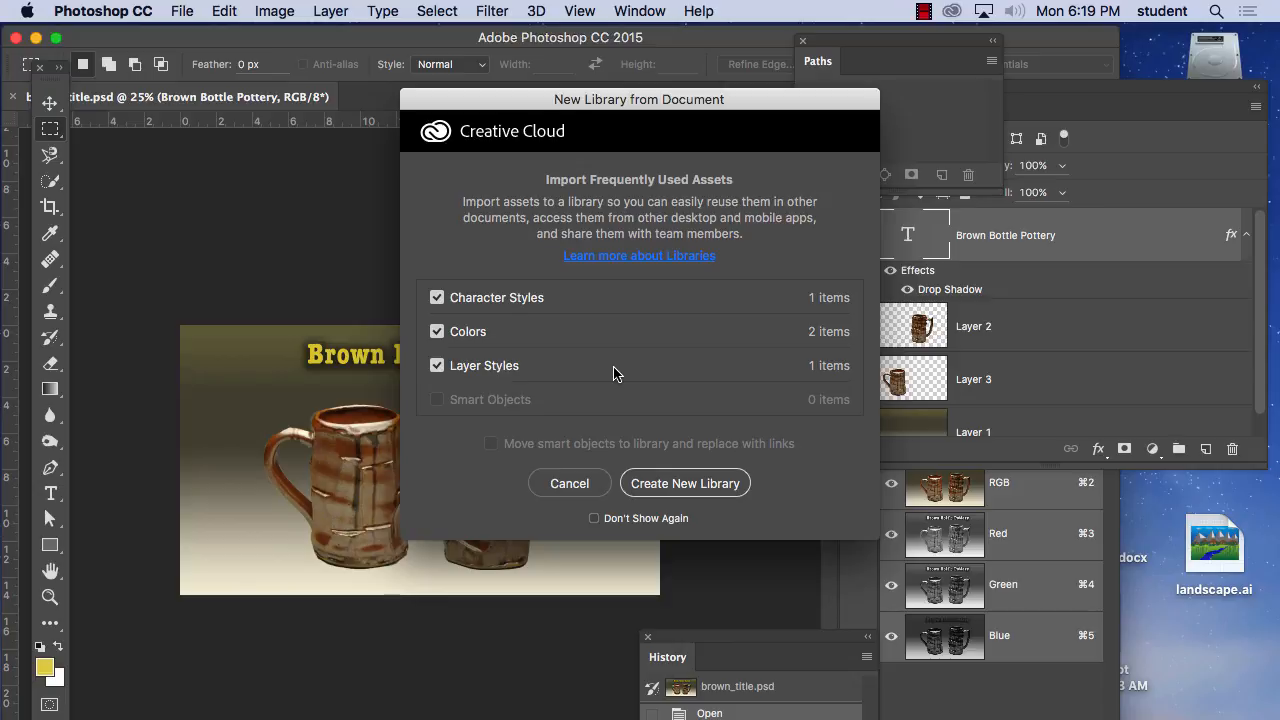
pyautogui.click(574, 488)
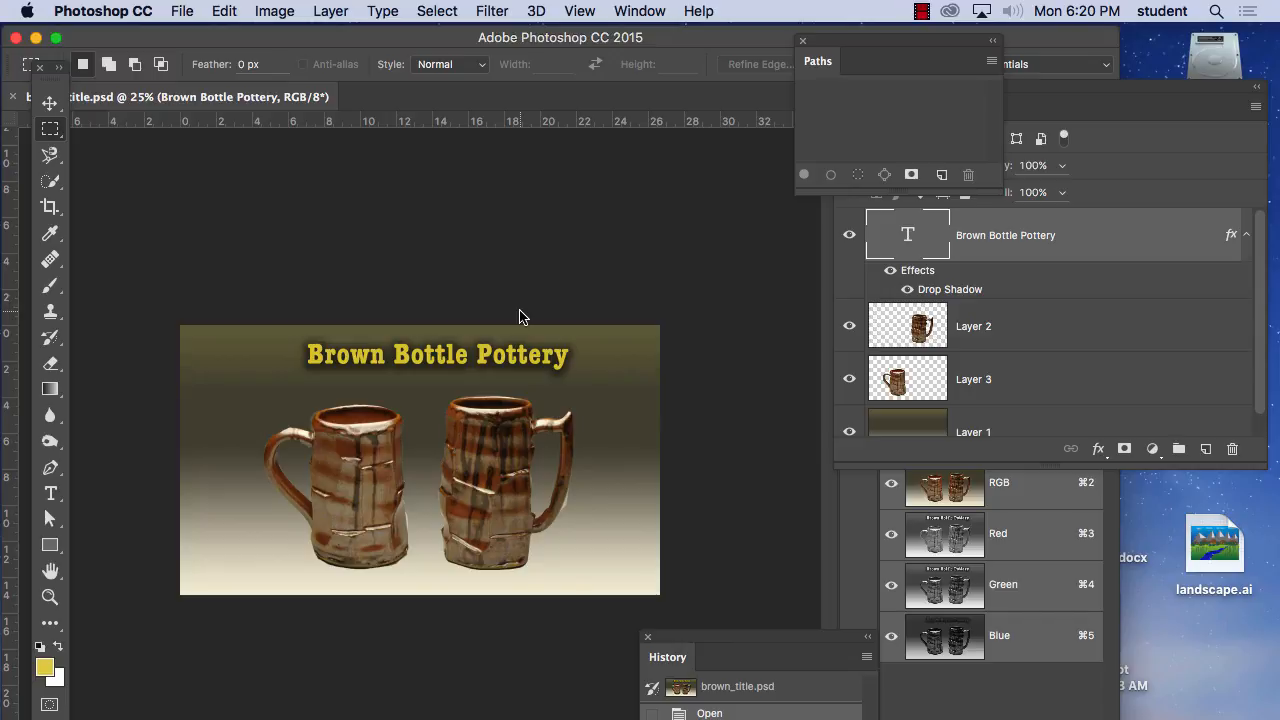
# Switch to Firefox and load youtube.com in a new tab.
pyautogui.moveTo(483, 712)
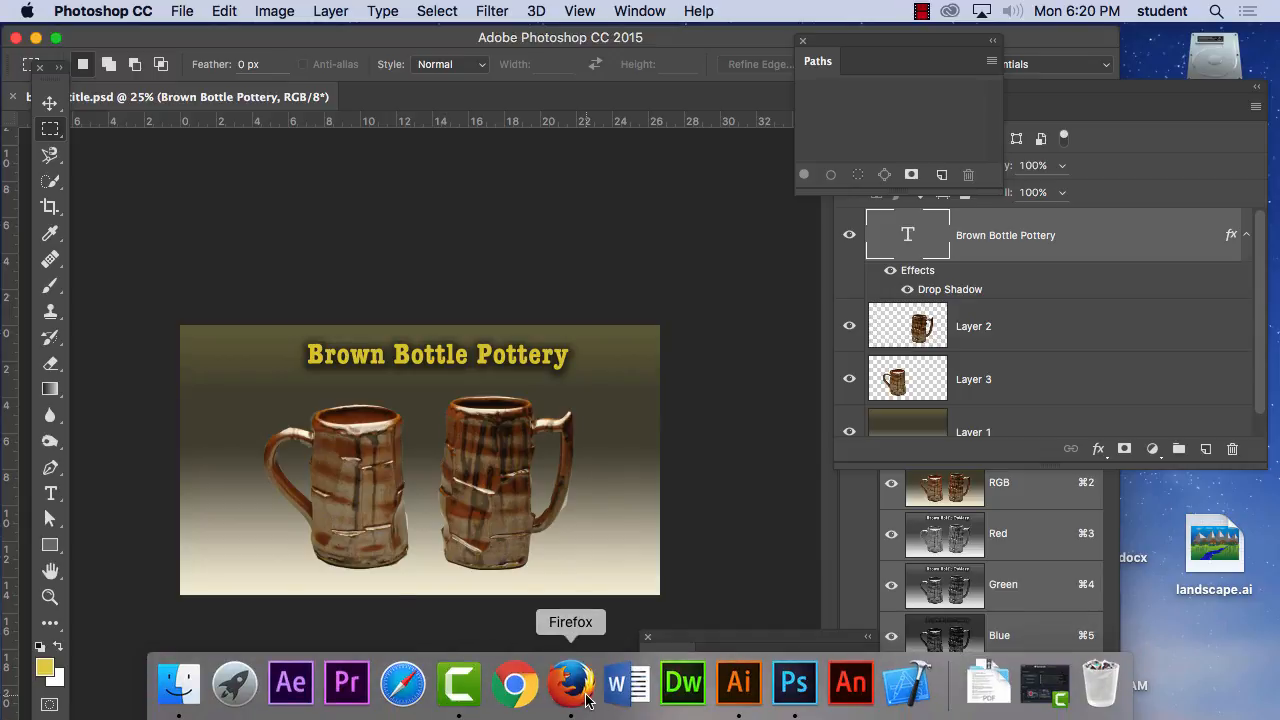
pyautogui.click(588, 700)
pyautogui.click(104, 10)
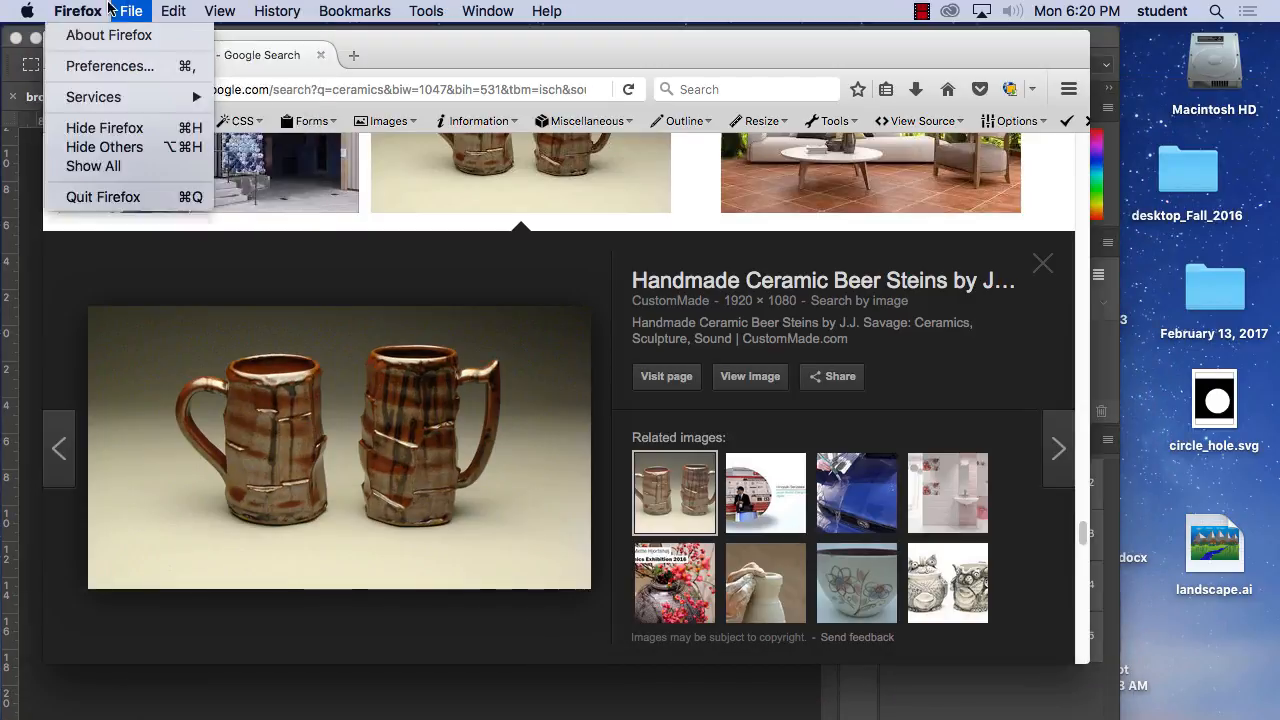
pyautogui.moveTo(131, 10)
pyautogui.click(134, 40)
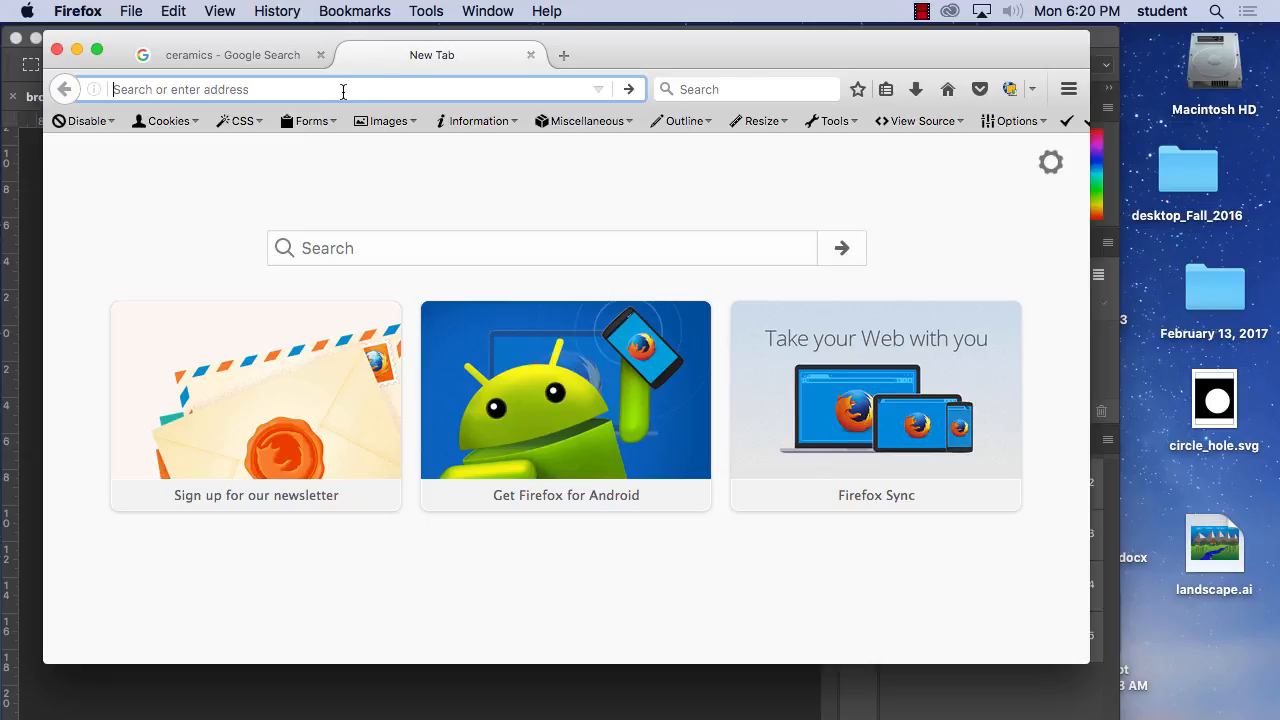
pyautogui.write('youtu')
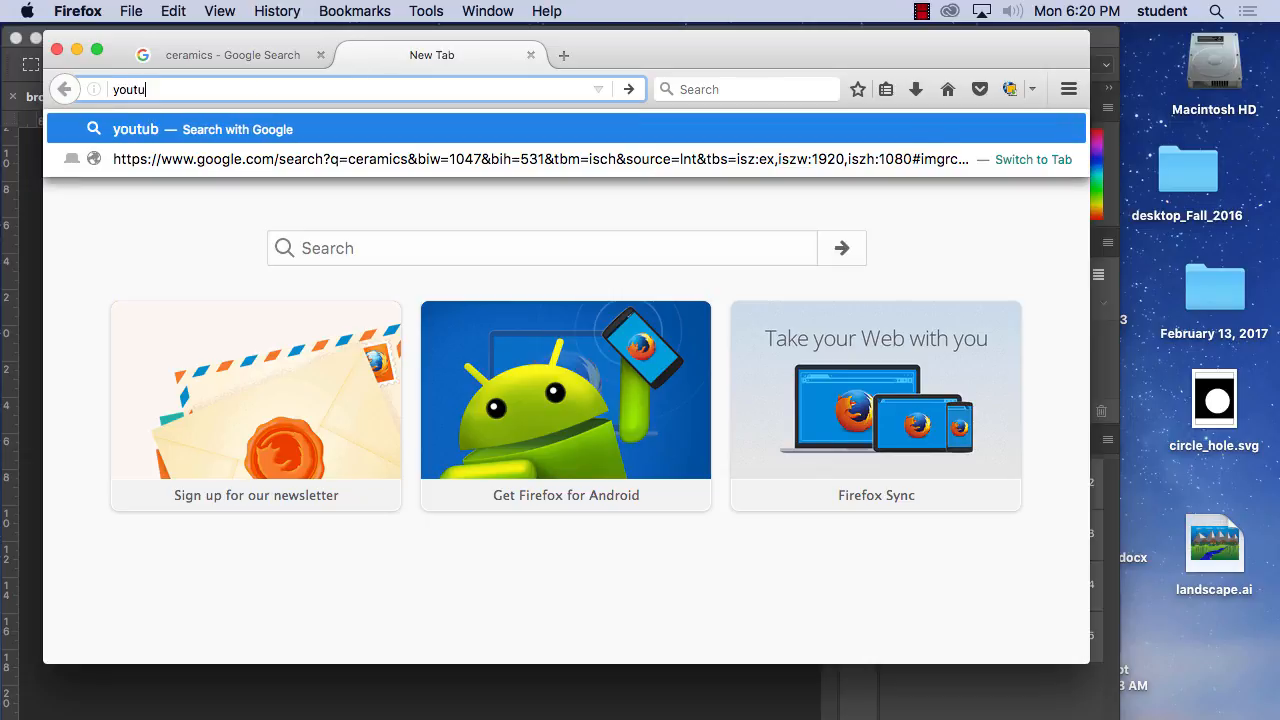
pyautogui.write('be.com')
pyautogui.press('Return')
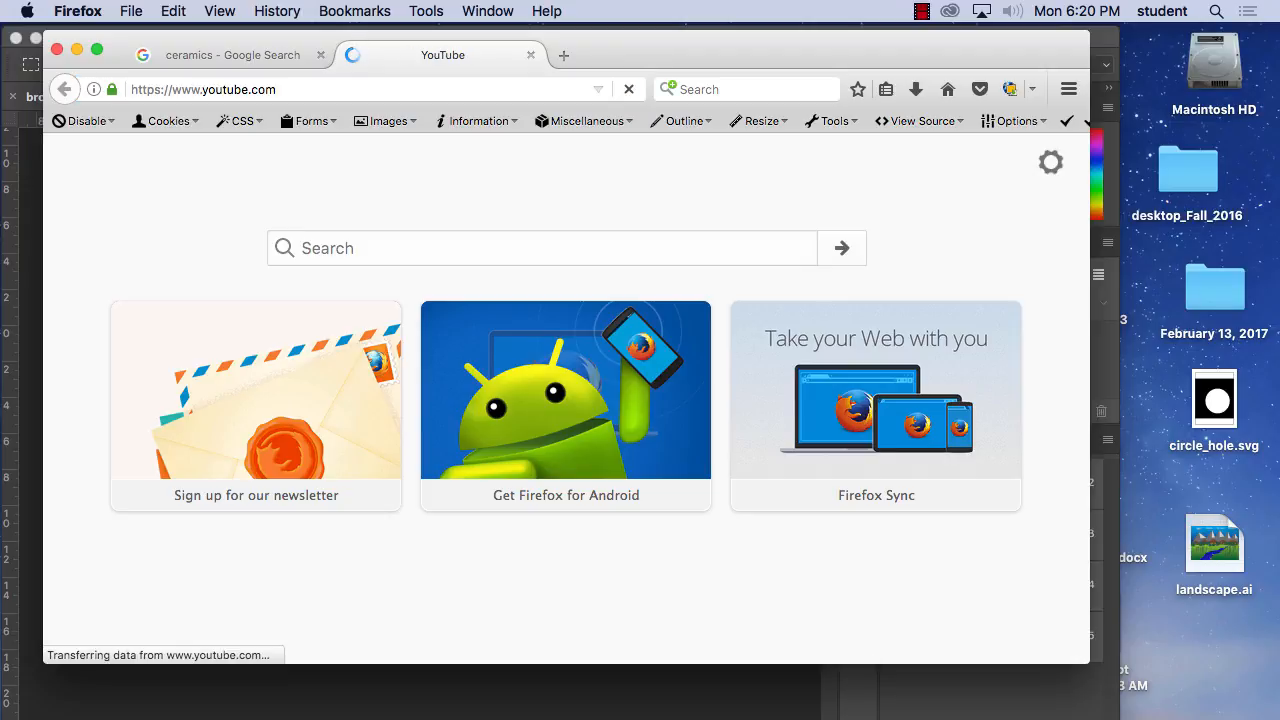
# Go to the YouTube channel at youtube.com/user/zircontv.
pyautogui.click(292, 88)
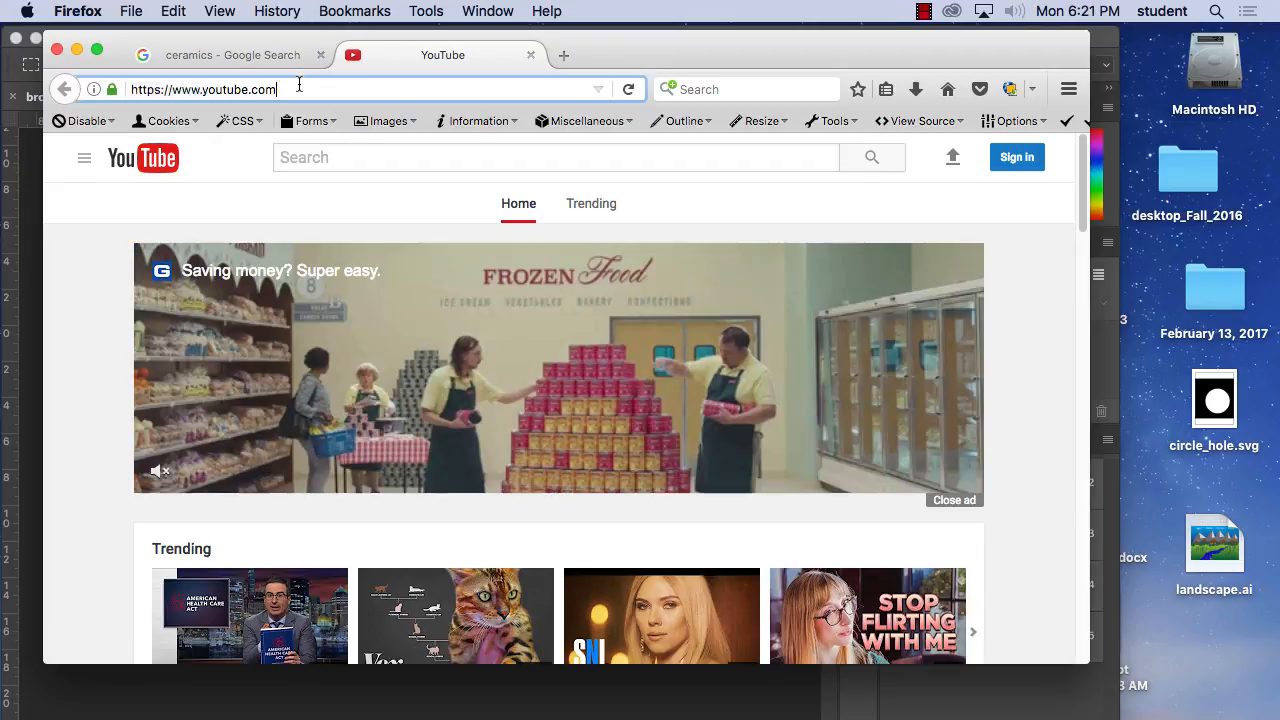
pyautogui.click(288, 88)
pyautogui.write('/')
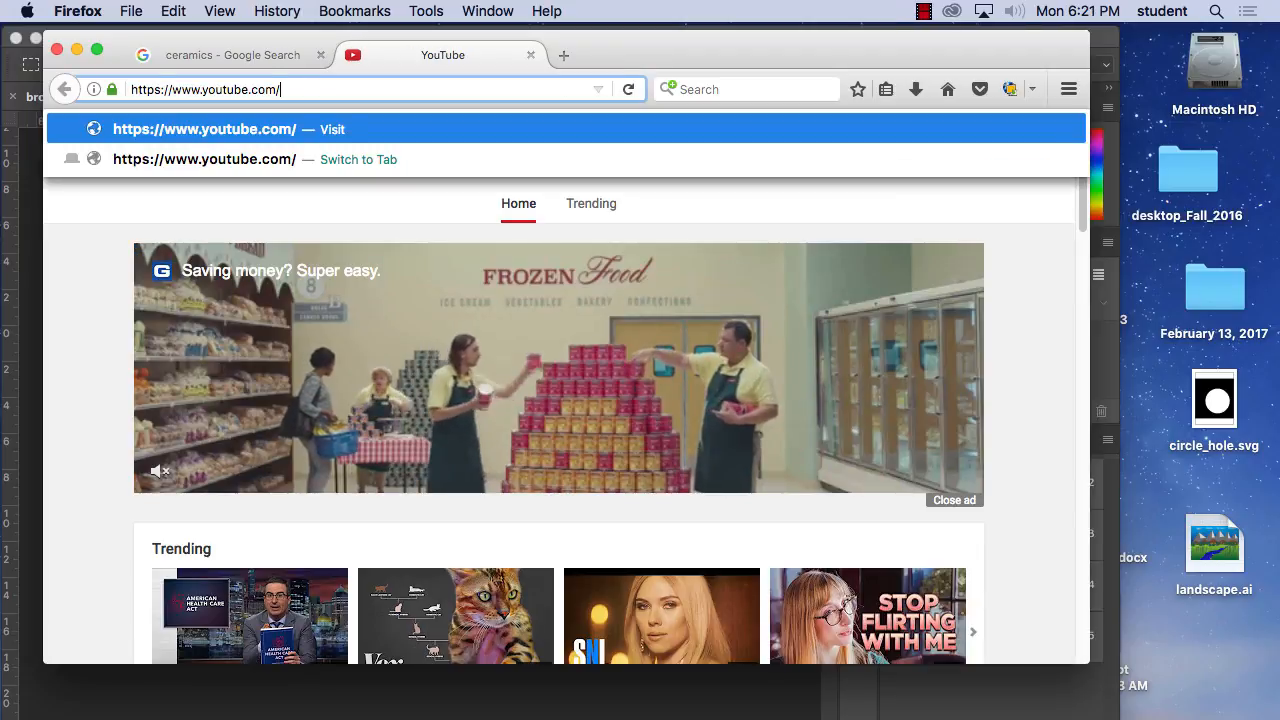
pyautogui.write('user/')
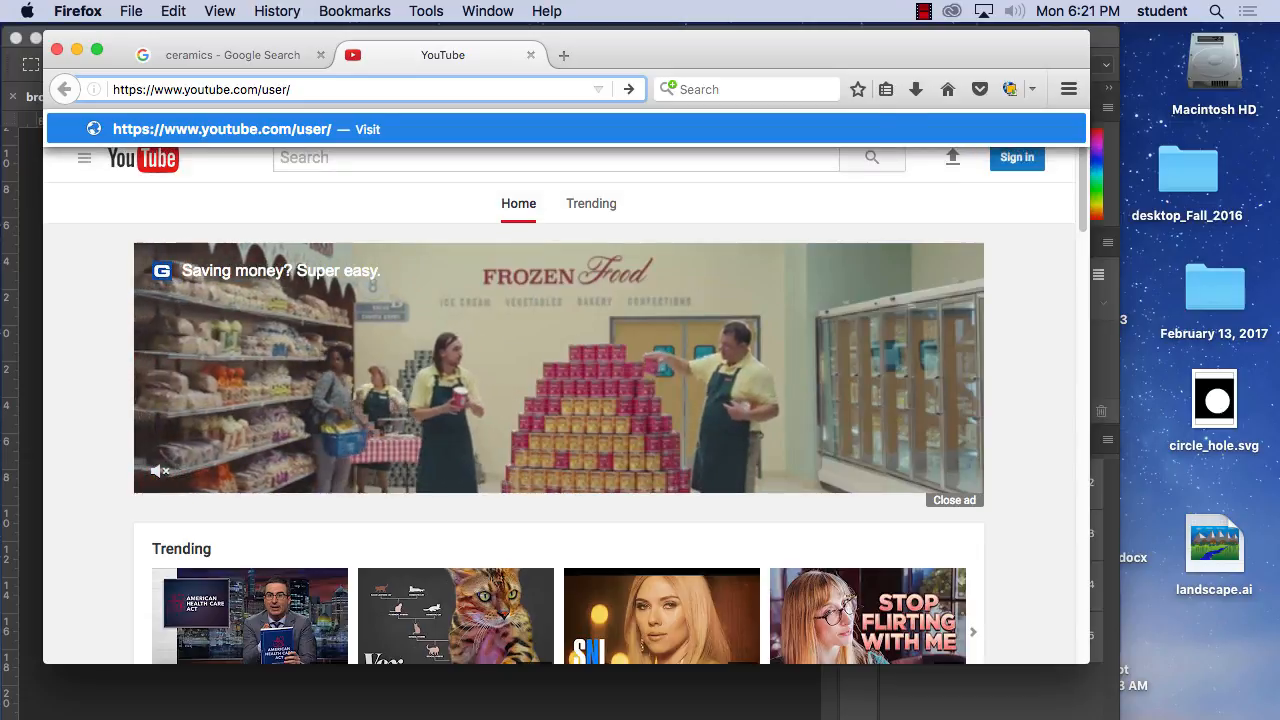
pyautogui.write('zircon')
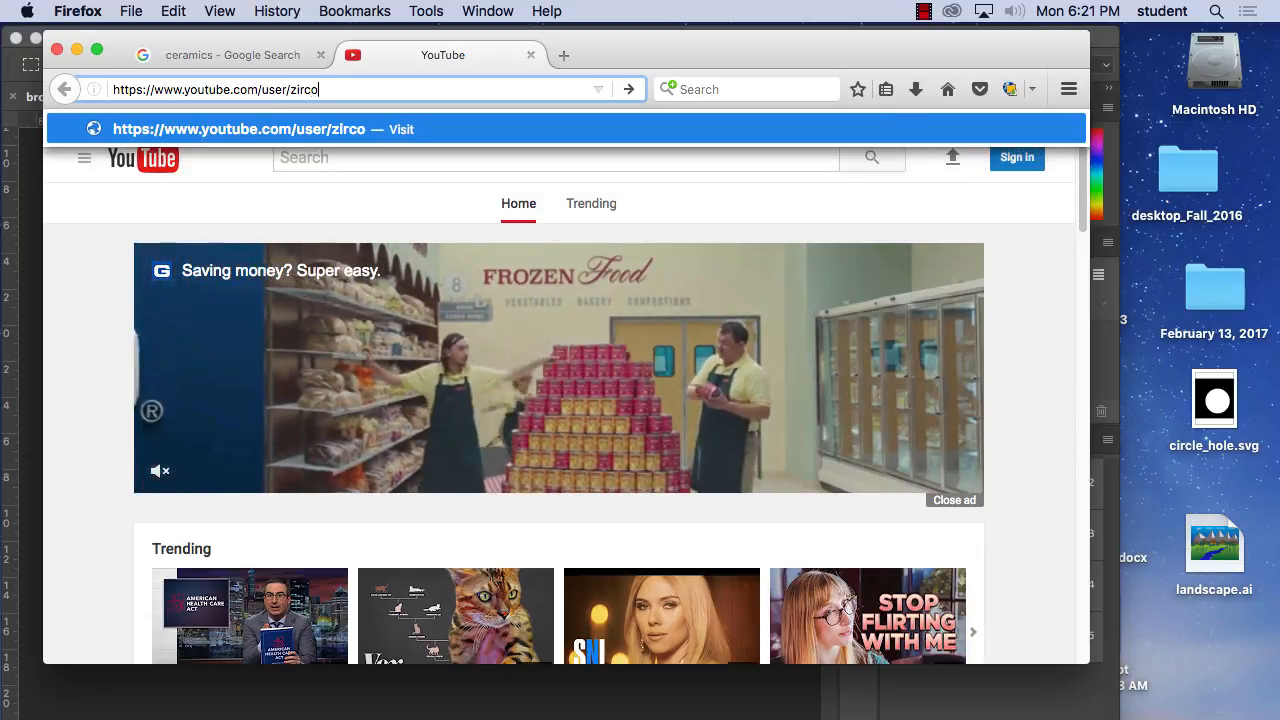
pyautogui.write('tv')
pyautogui.press('Return')
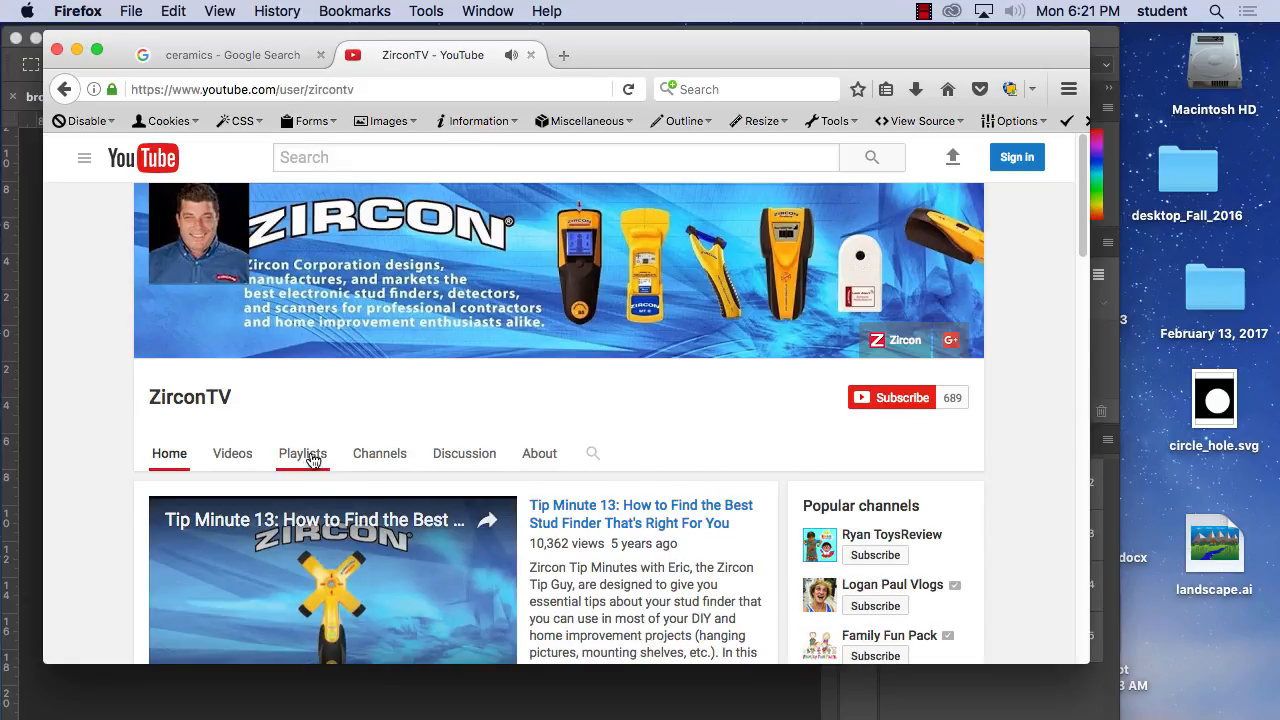
# Look through the ZirconTV channel's full list of public videos, loading the additional entries.
pyautogui.click(230, 453)
pyautogui.scroll(-5, 437, 517)
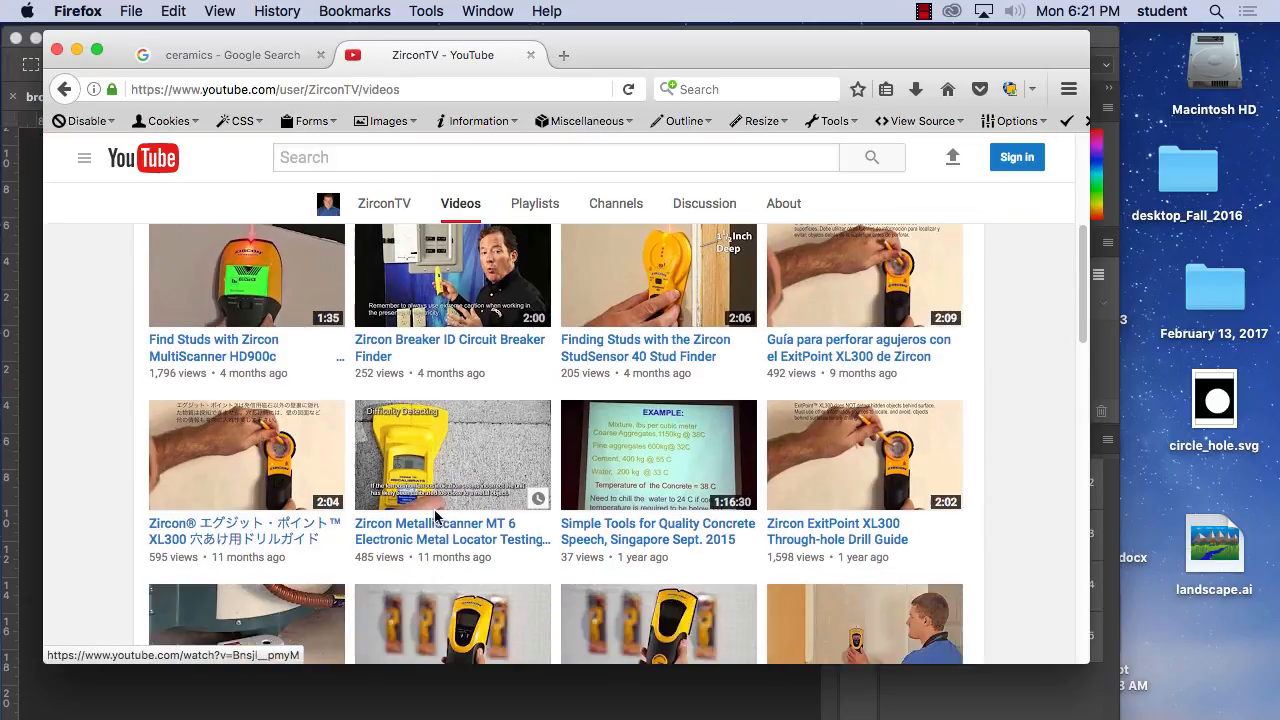
pyautogui.scroll(-15, 437, 517)
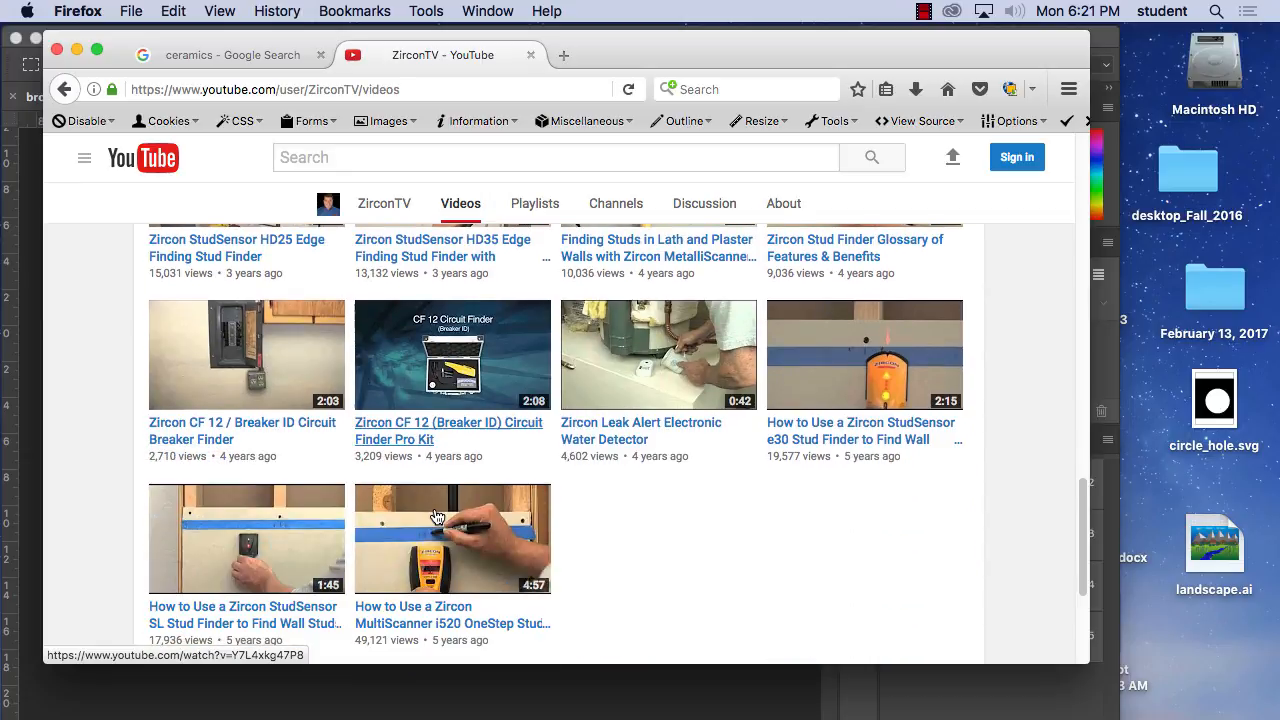
pyautogui.scroll(-2, 437, 517)
pyautogui.click(548, 642)
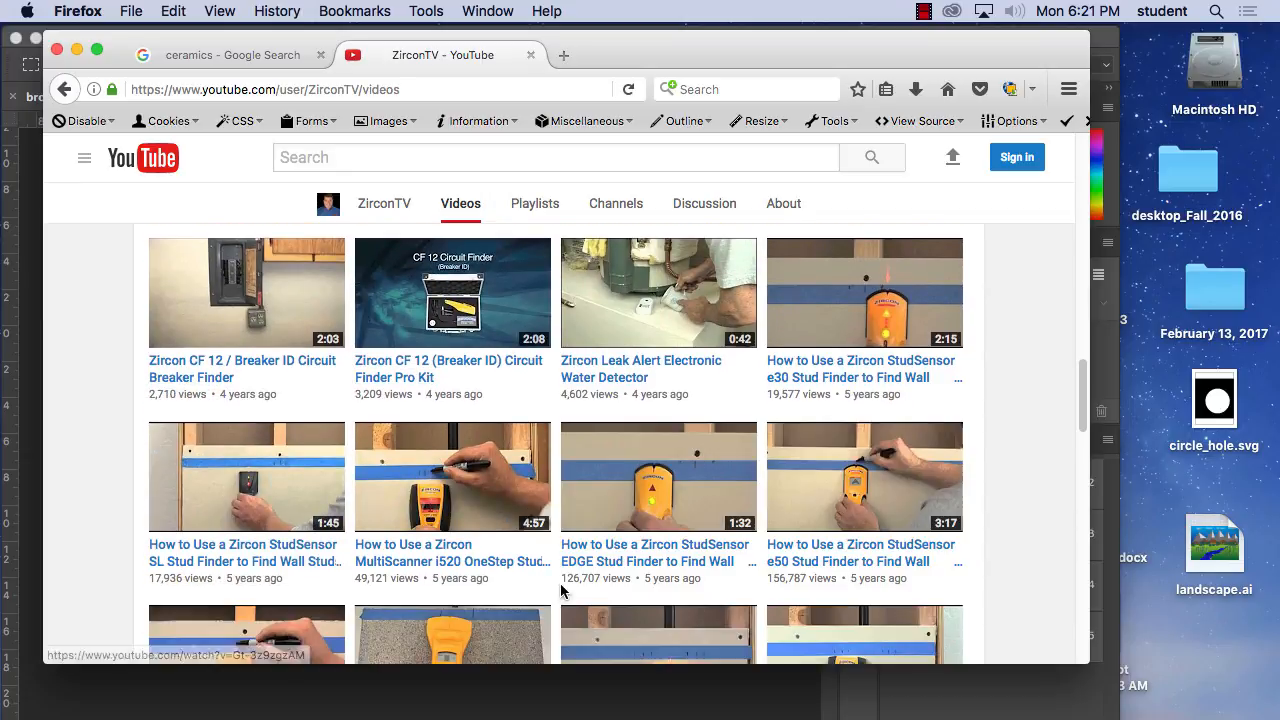
pyautogui.scroll(-5, 550, 583)
pyautogui.scroll(-10, 550, 583)
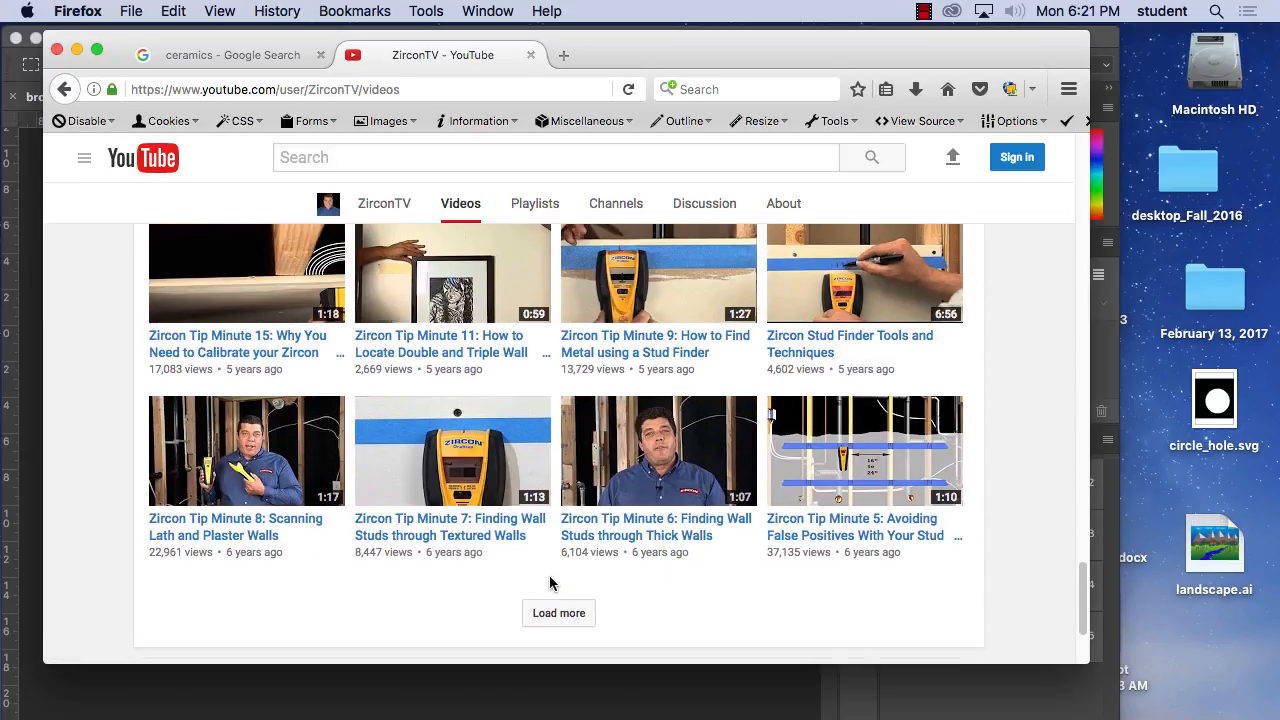
pyautogui.click(550, 600)
pyautogui.scroll(-5, 549, 600)
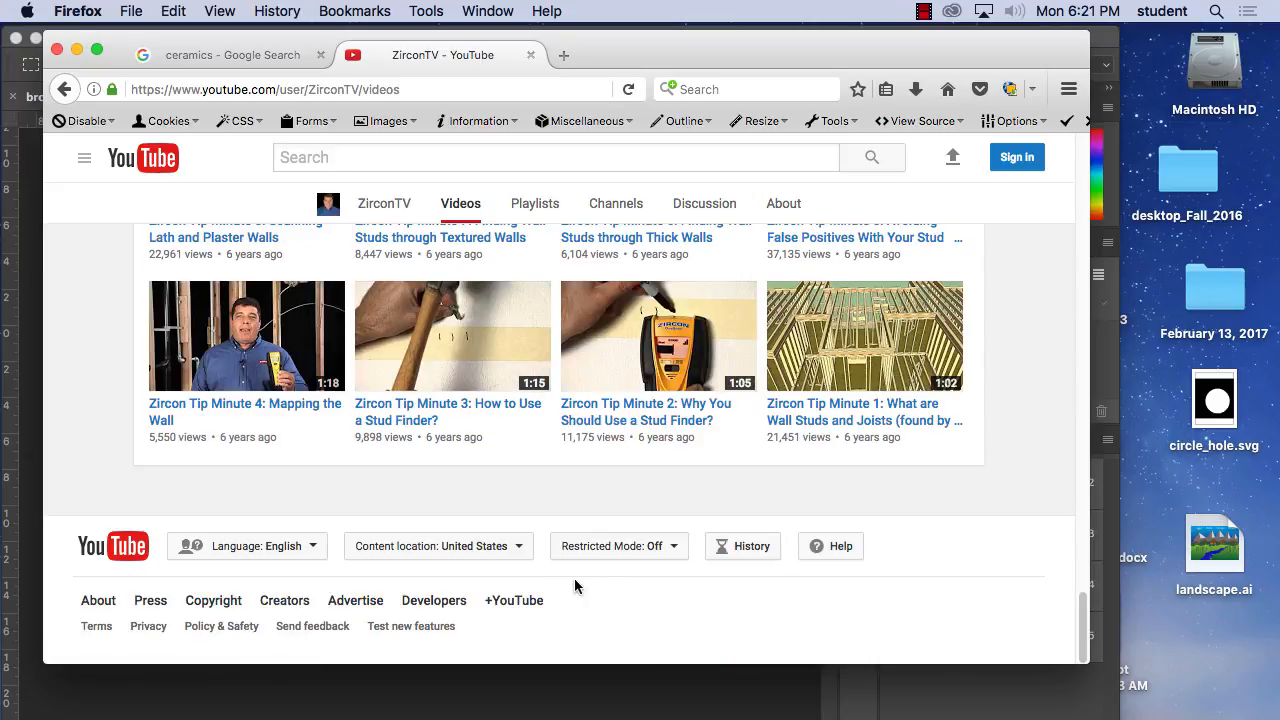
pyautogui.scroll(20, 900, 330)
# Sign in to the channel's YouTube account by entering the account password.
pyautogui.click(1016, 157)
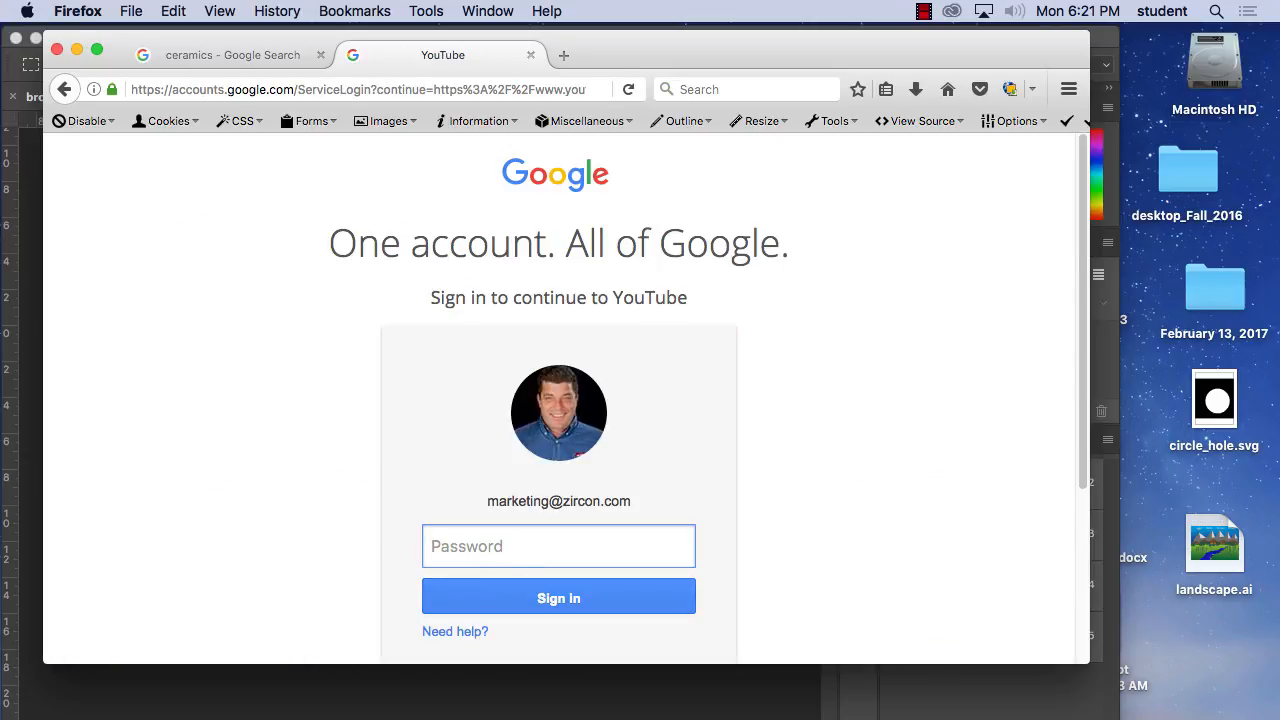
pyautogui.write('*******')
pyautogui.press('BackSpace')
pyautogui.press('BackSpace')
pyautogui.press('BackSpace')
pyautogui.press('BackSpace')
pyautogui.press('BackSpace')
pyautogui.press('BackSpace')
pyautogui.press('BackSpace')
pyautogui.write('********')
pyautogui.click(551, 597)
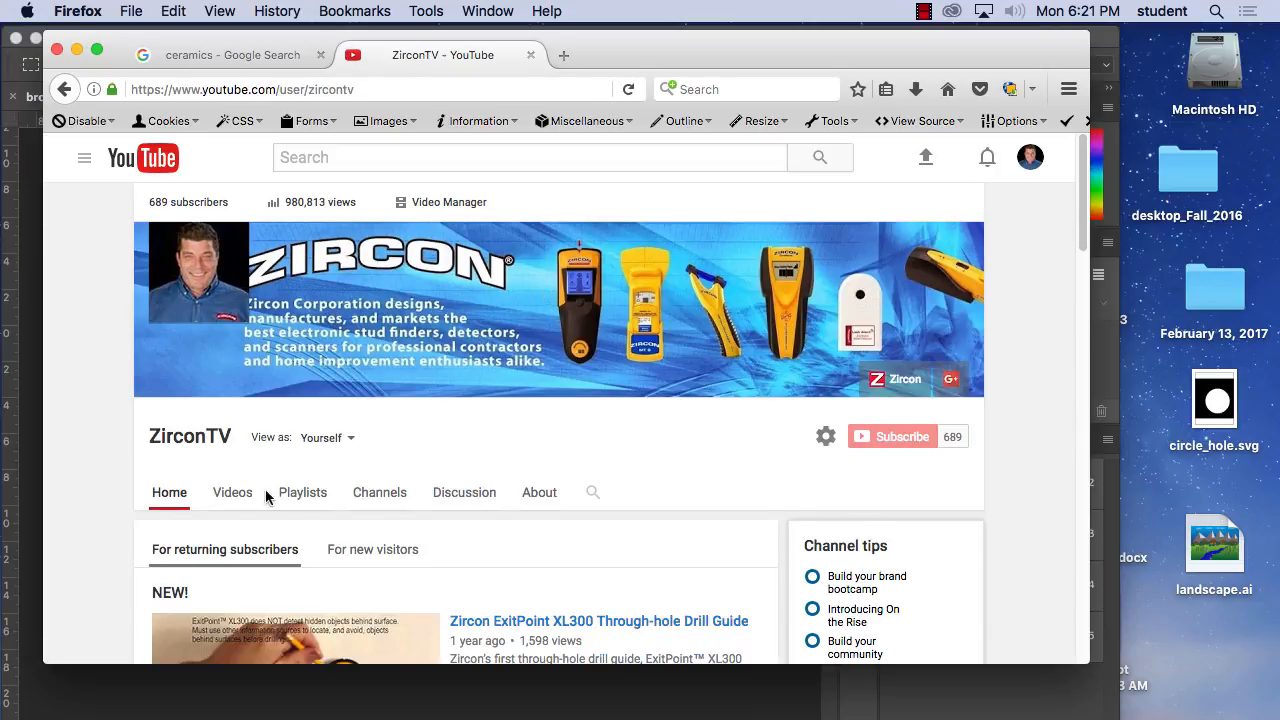
# Open the channel's Video Manager and go to page 2 of its video list.
pyautogui.click(437, 204)
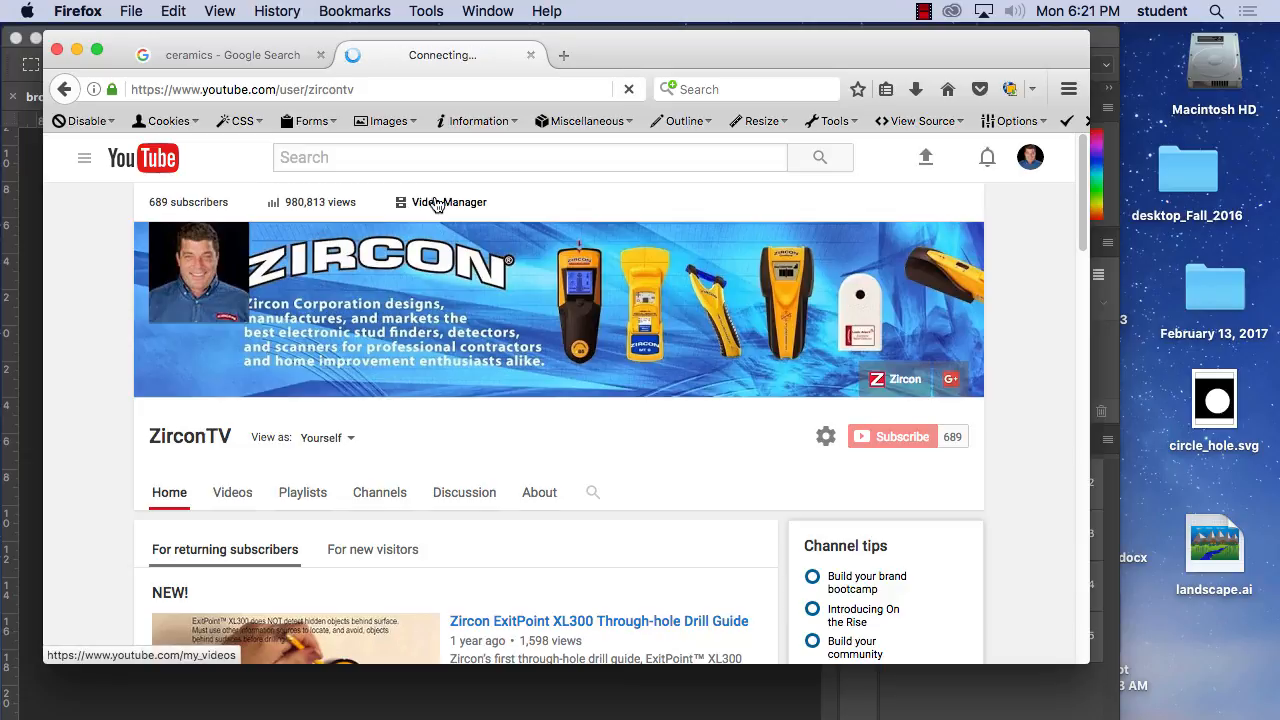
pyautogui.scroll(-5, 640, 345)
pyautogui.scroll(-15, 640, 345)
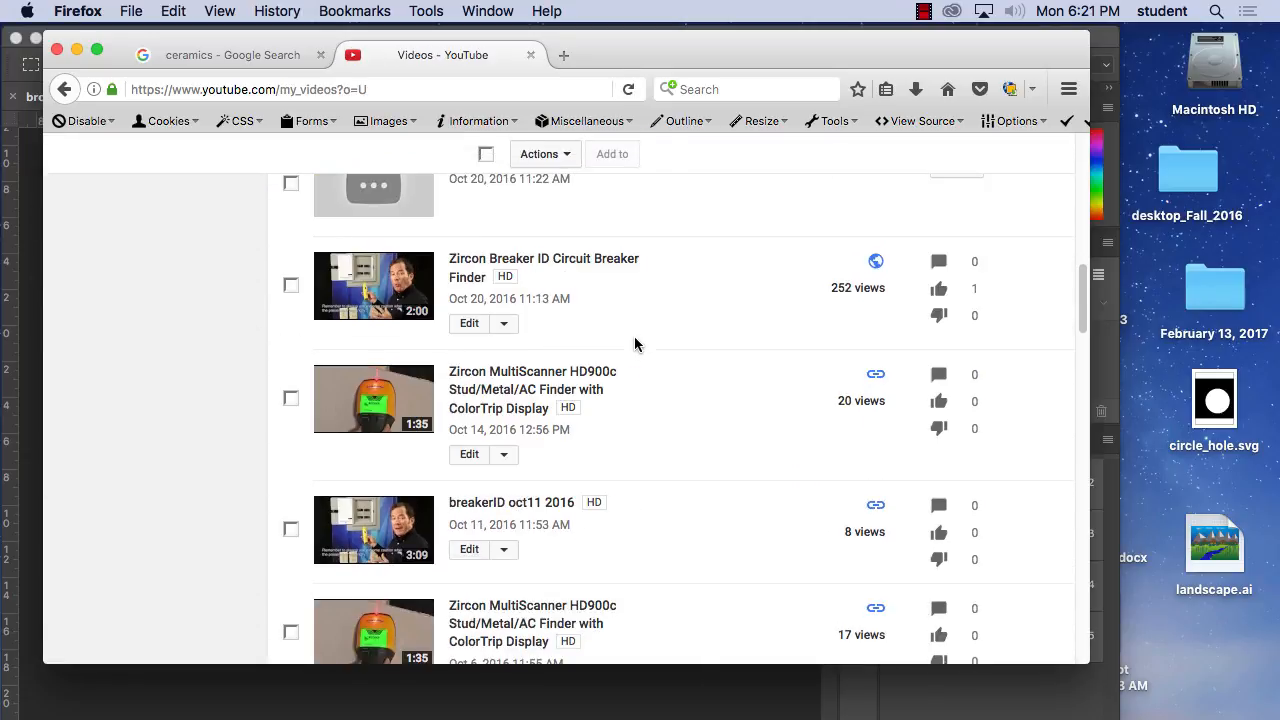
pyautogui.scroll(-15, 633, 344)
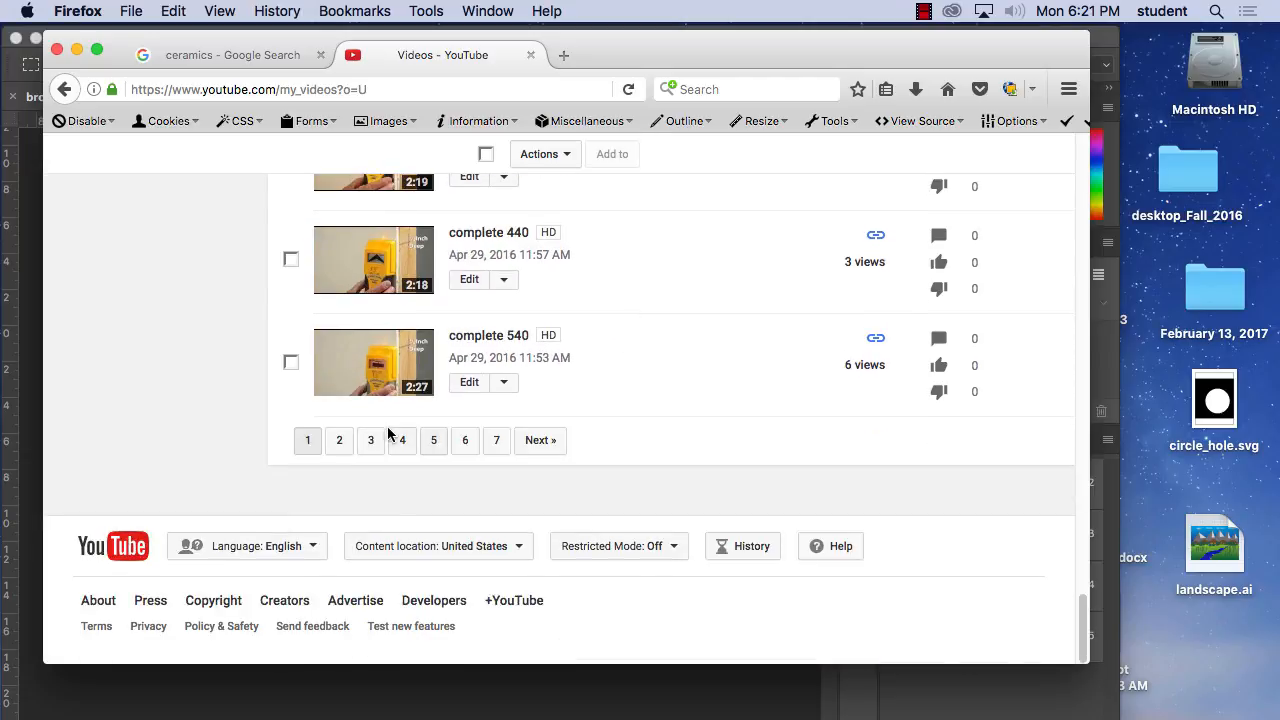
pyautogui.click(340, 440)
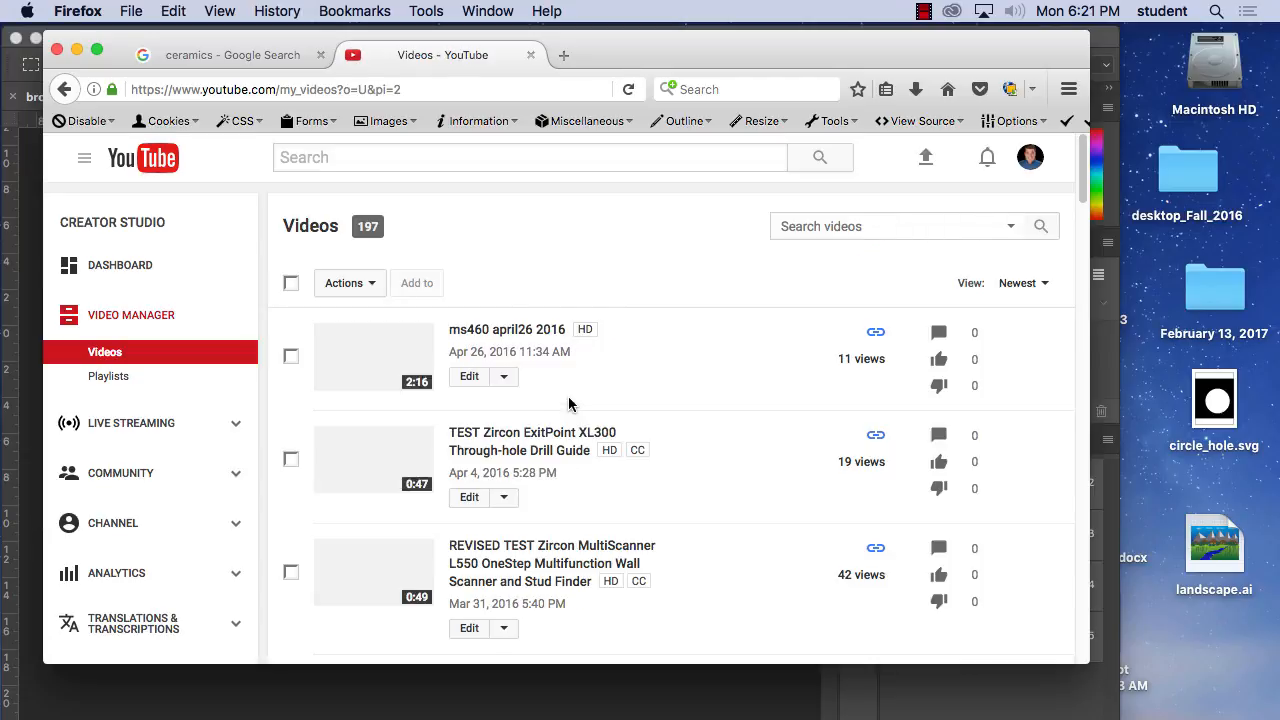
# Find the "hang TV" video dated Aug 17, 2015 in the list and open it for viewing.
pyautogui.scroll(-5, 560, 404)
pyautogui.scroll(-15, 570, 405)
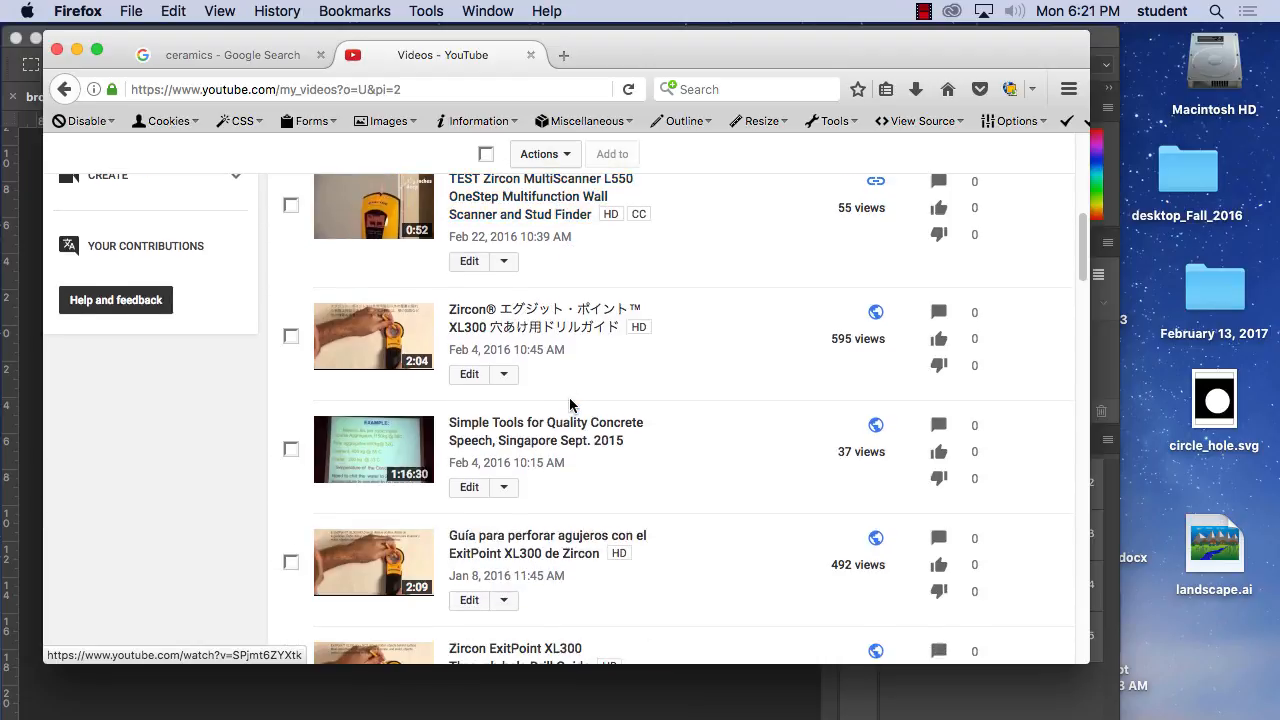
pyautogui.scroll(-6, 570, 405)
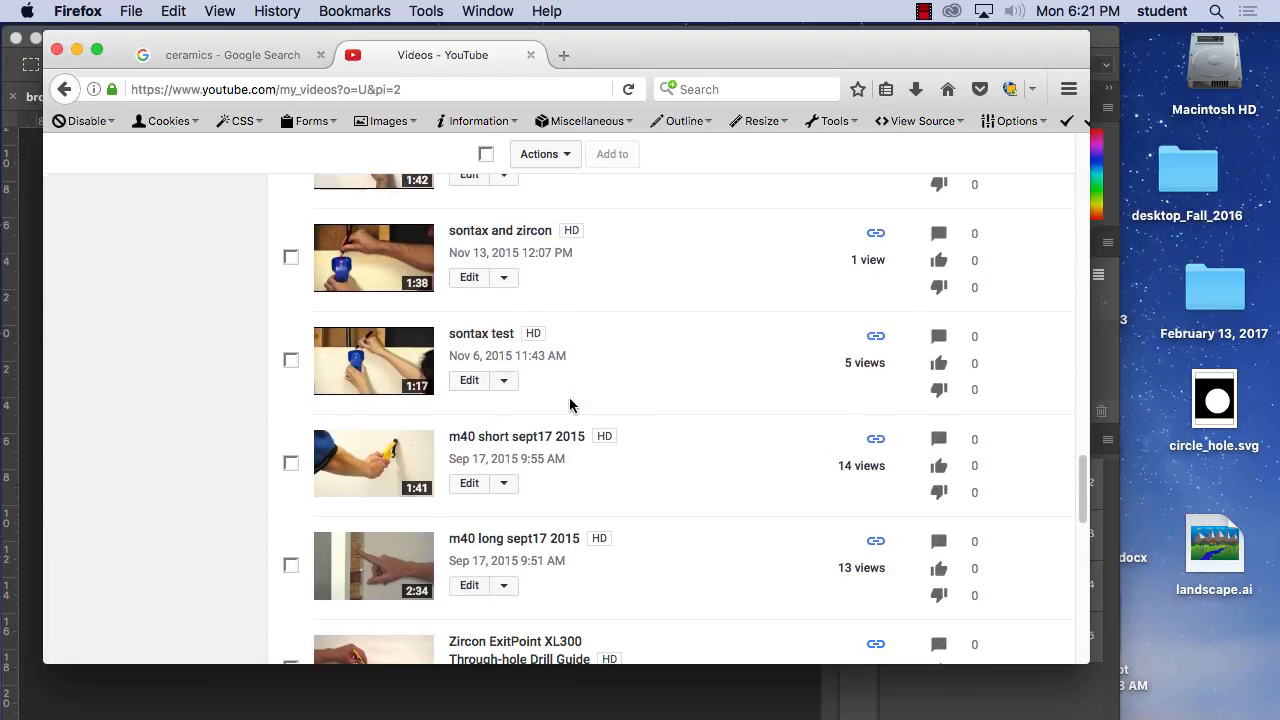
pyautogui.scroll(-3, 570, 405)
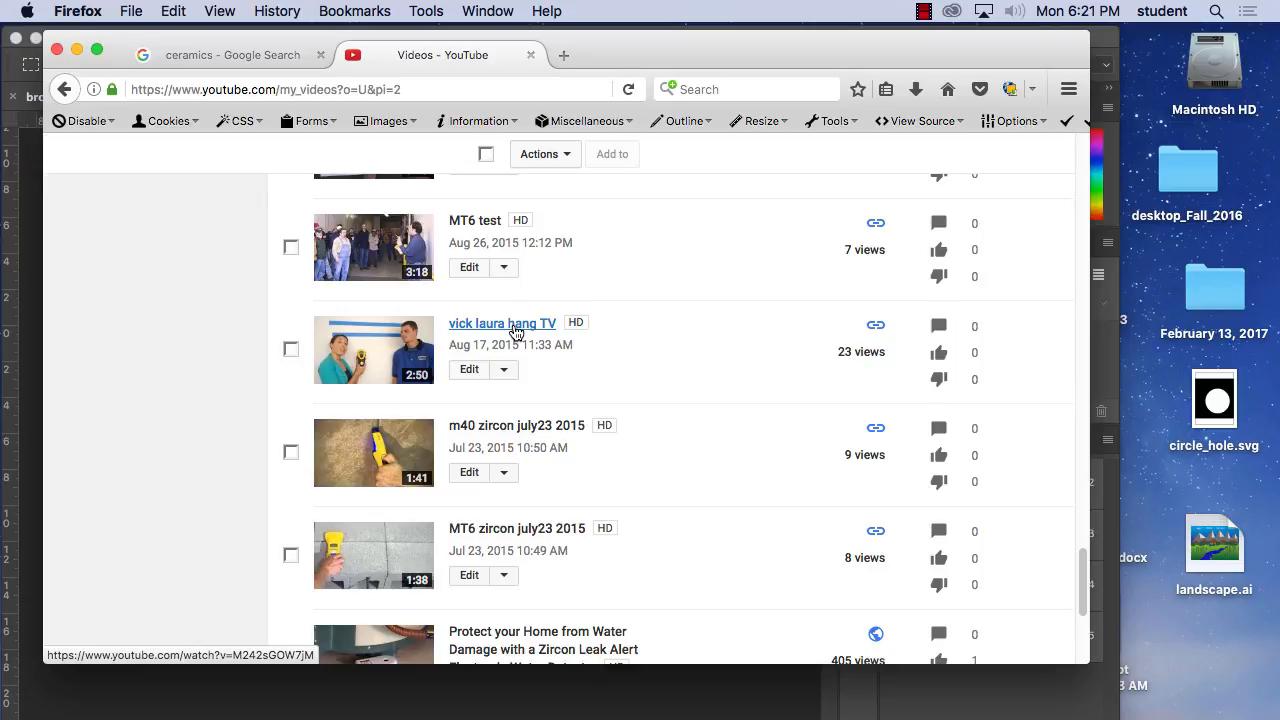
pyautogui.click(513, 324)
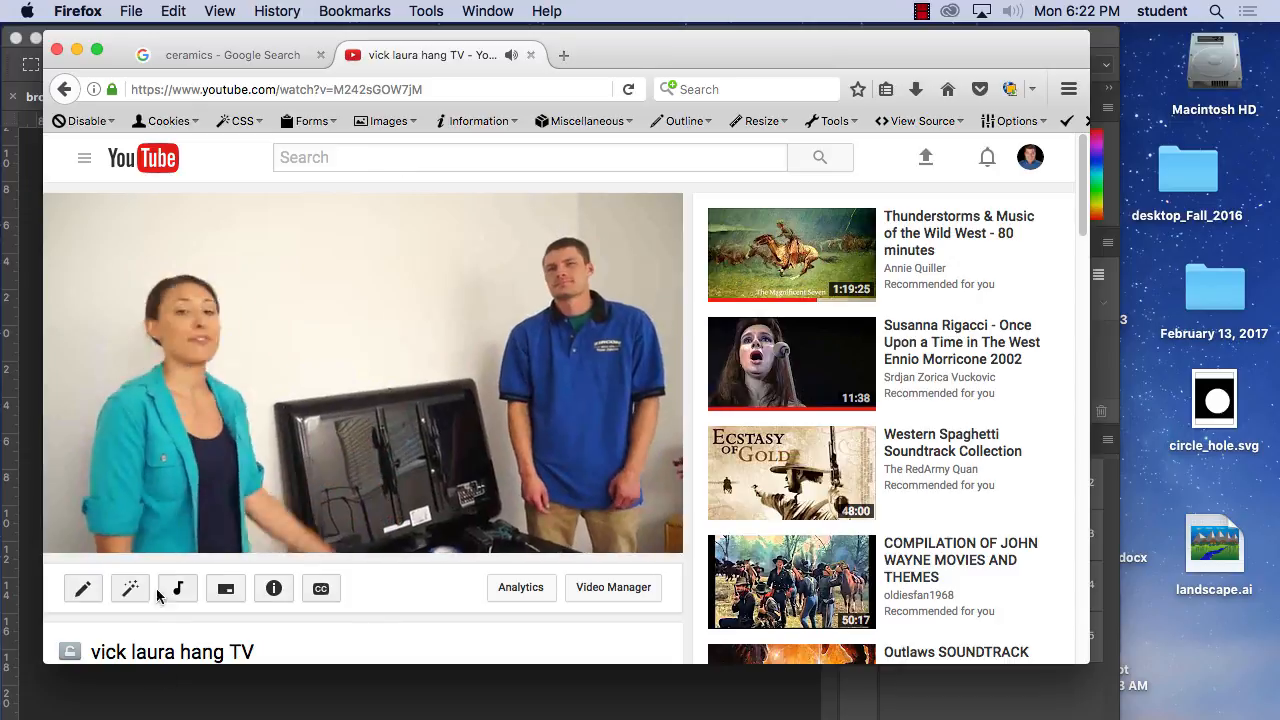
# Restart the video from the beginning and play its Tool Tips title intro in short stretches, pausing at 0:05.
pyautogui.moveTo(92, 516); pyautogui.dragTo(24, 510)
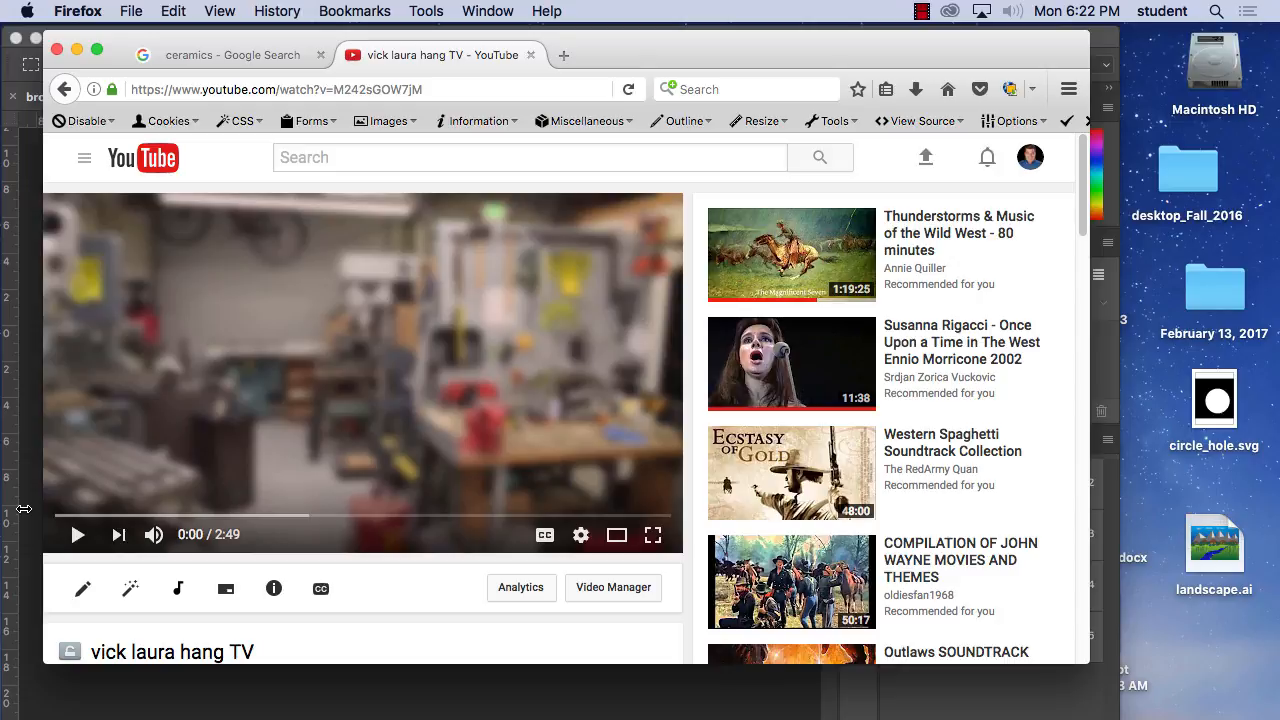
pyautogui.click(77, 536)
pyautogui.click(77, 536)
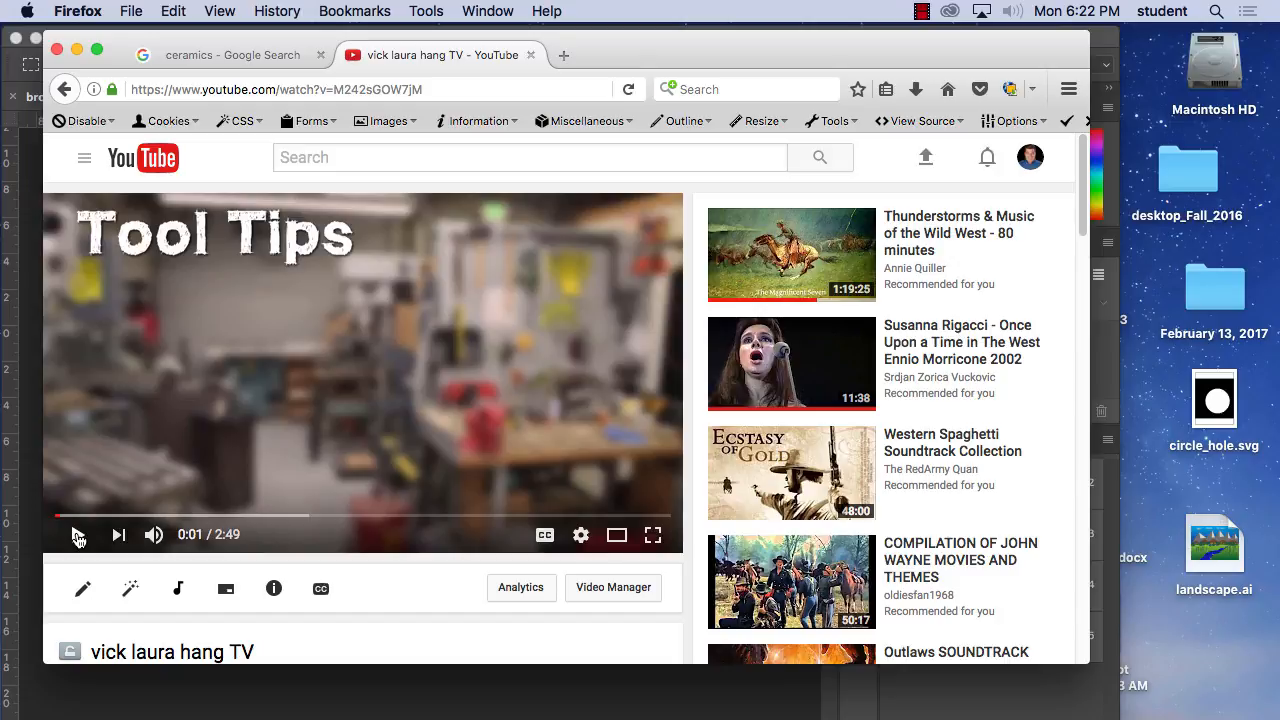
pyautogui.click(78, 538)
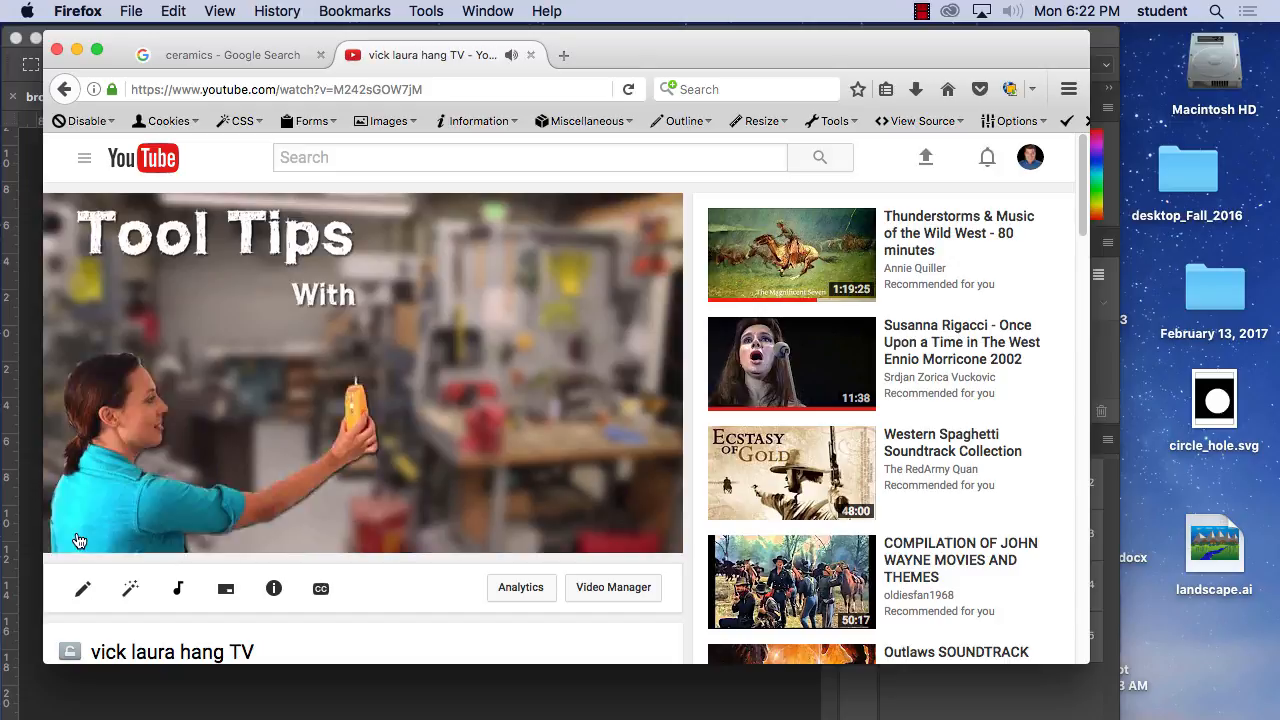
pyautogui.click(78, 538)
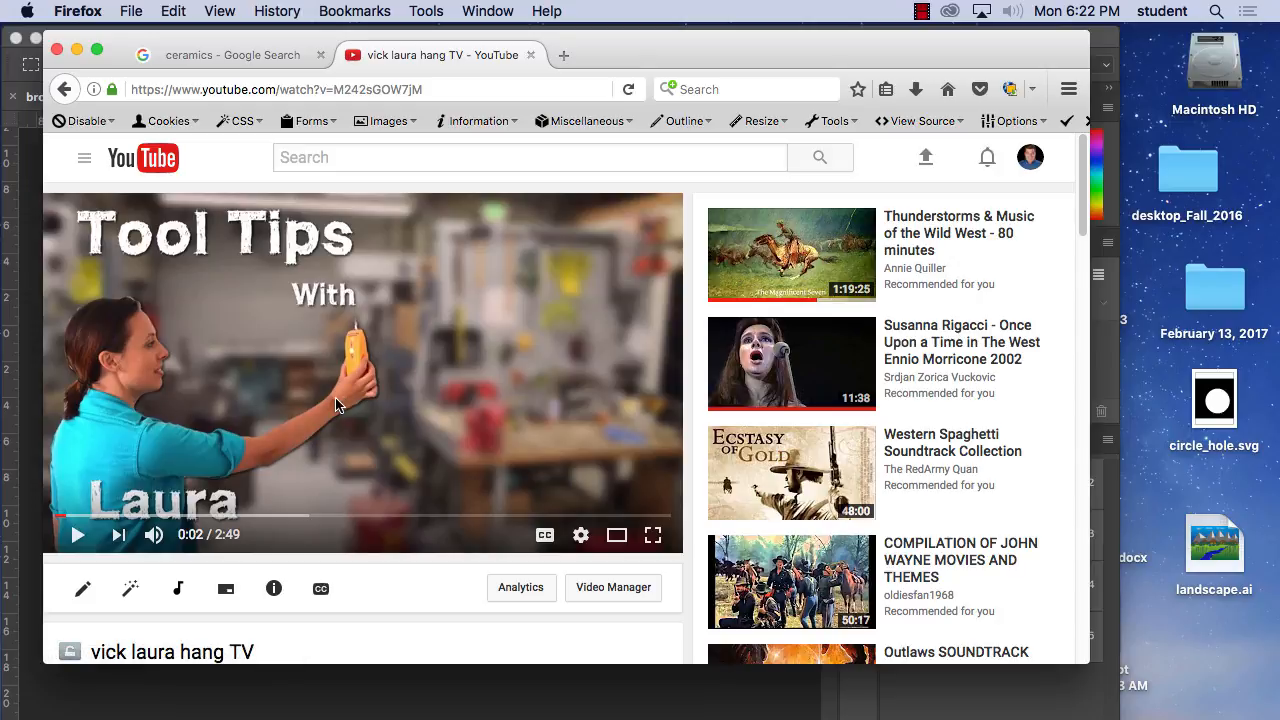
pyautogui.click(77, 538)
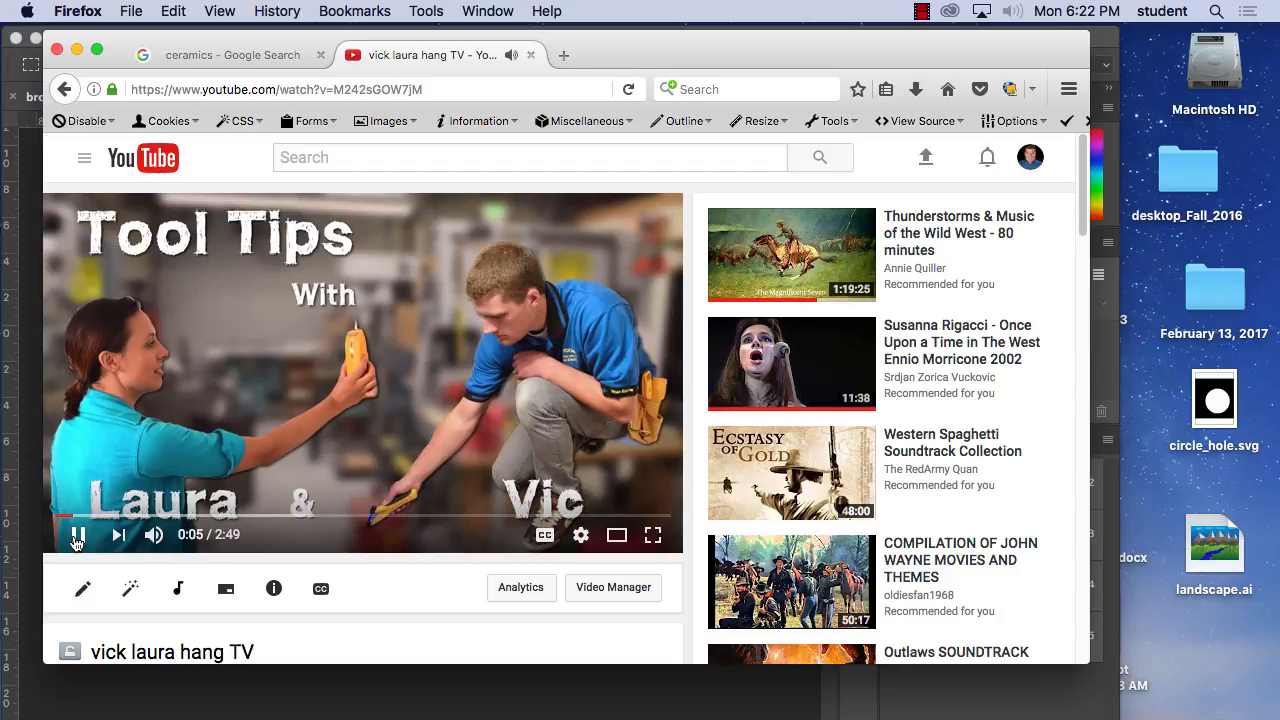
pyautogui.click(76, 538)
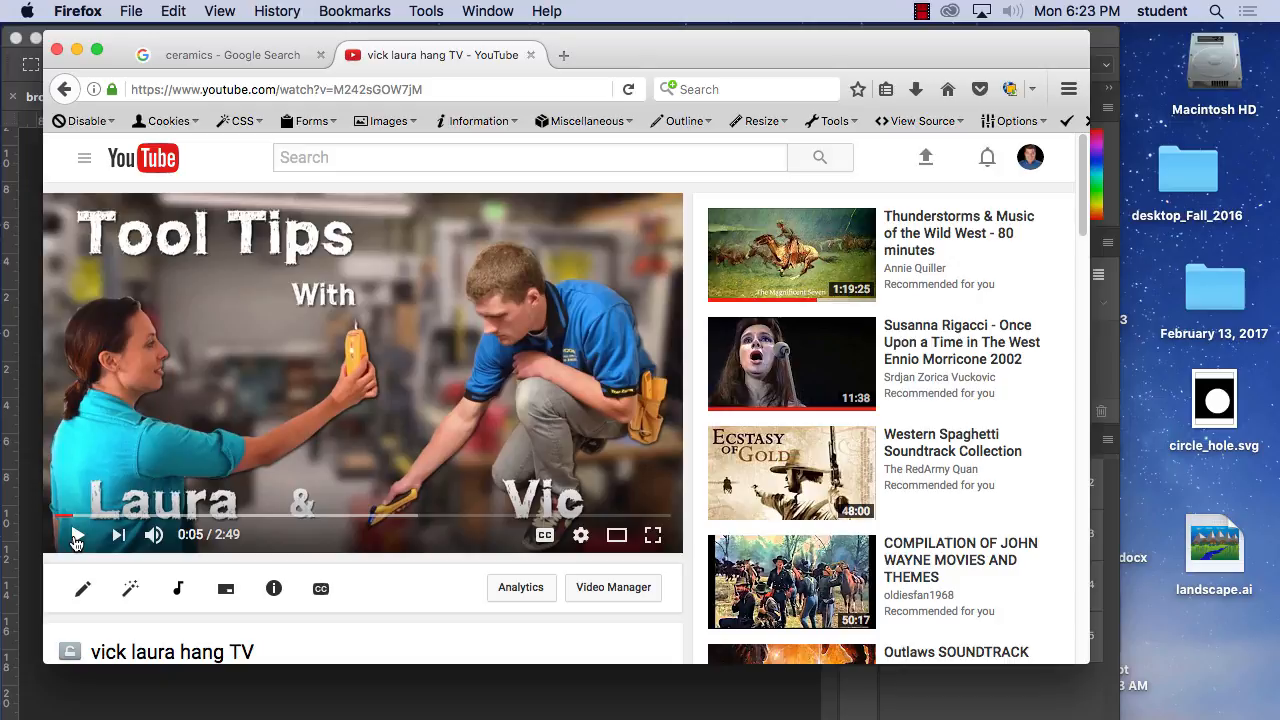
# Switch to Photoshop and examine the Rasterize options available for the Brown Bottle Pottery text layer.
pyautogui.moveTo(178, 700)
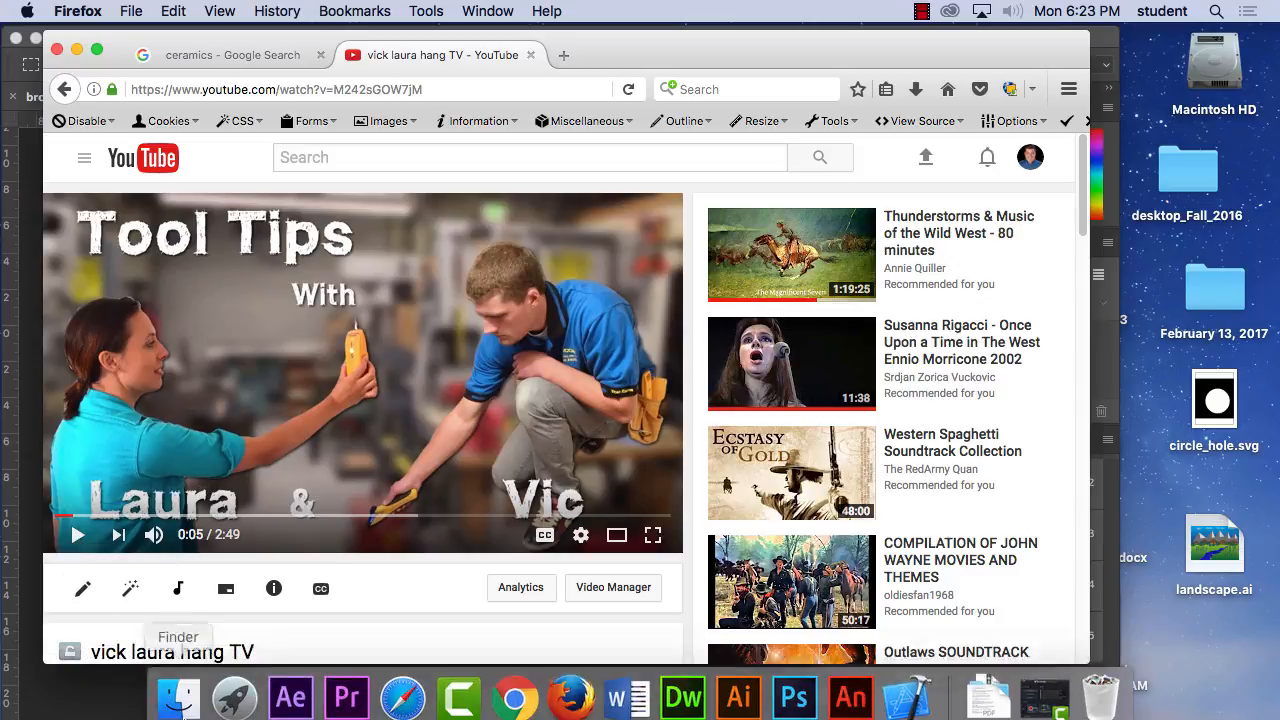
pyautogui.click(798, 687)
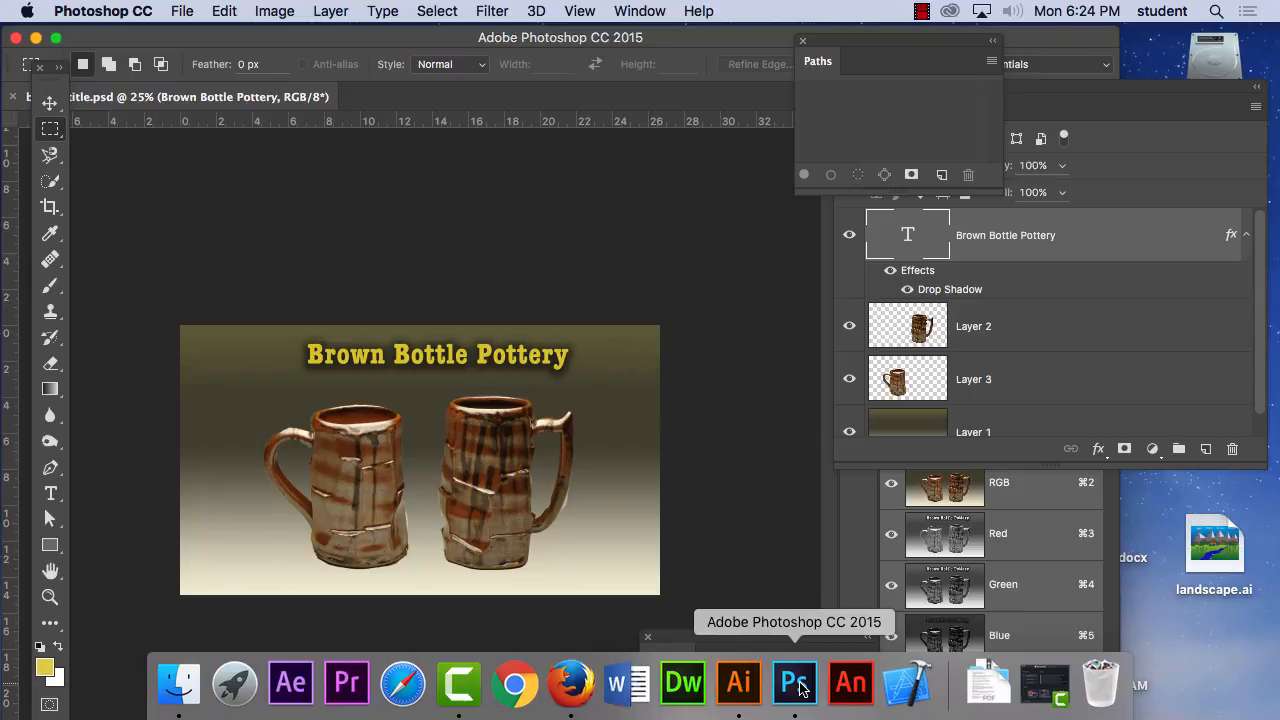
pyautogui.click(1020, 236)
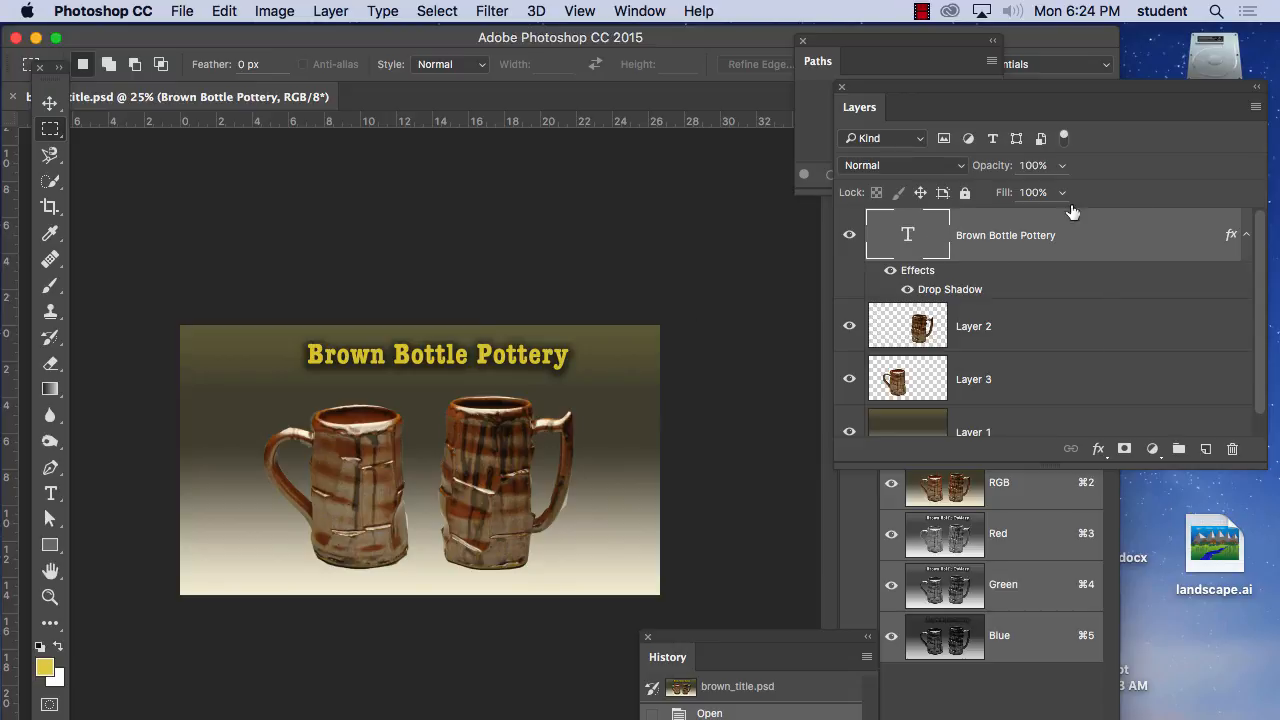
pyautogui.click(381, 11)
pyautogui.moveTo(333, 5)
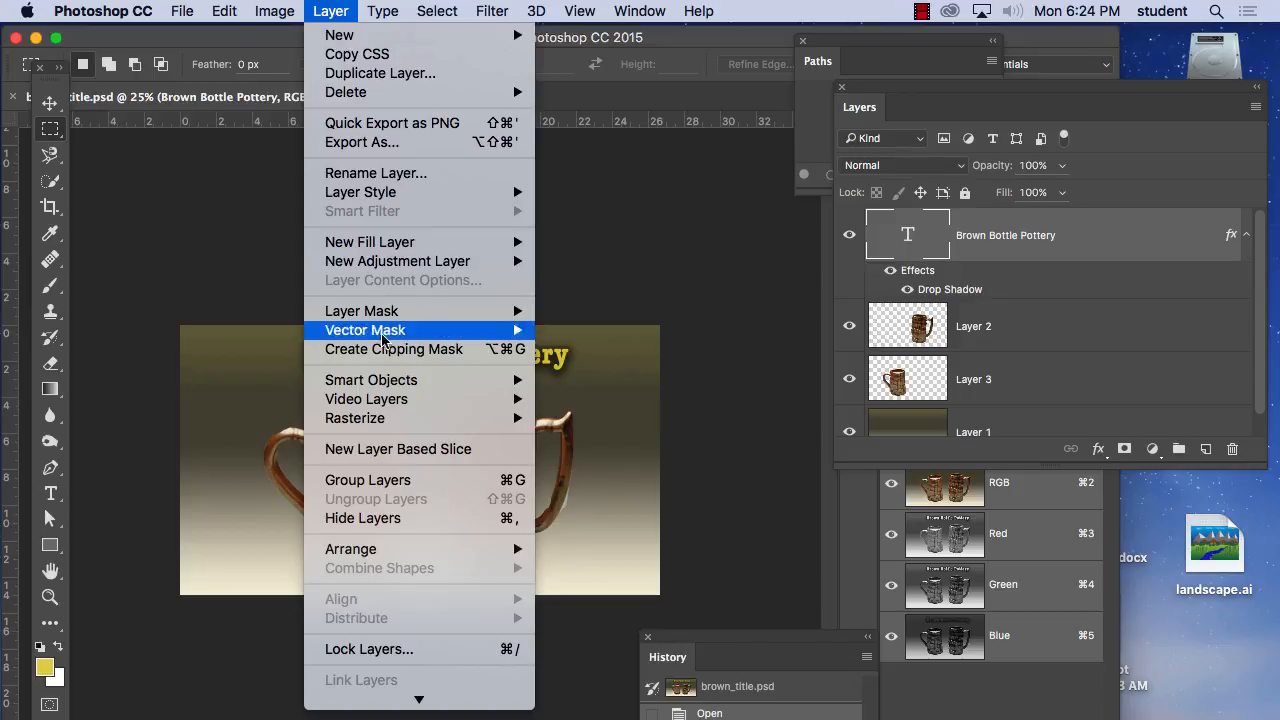
pyautogui.moveTo(397, 424)
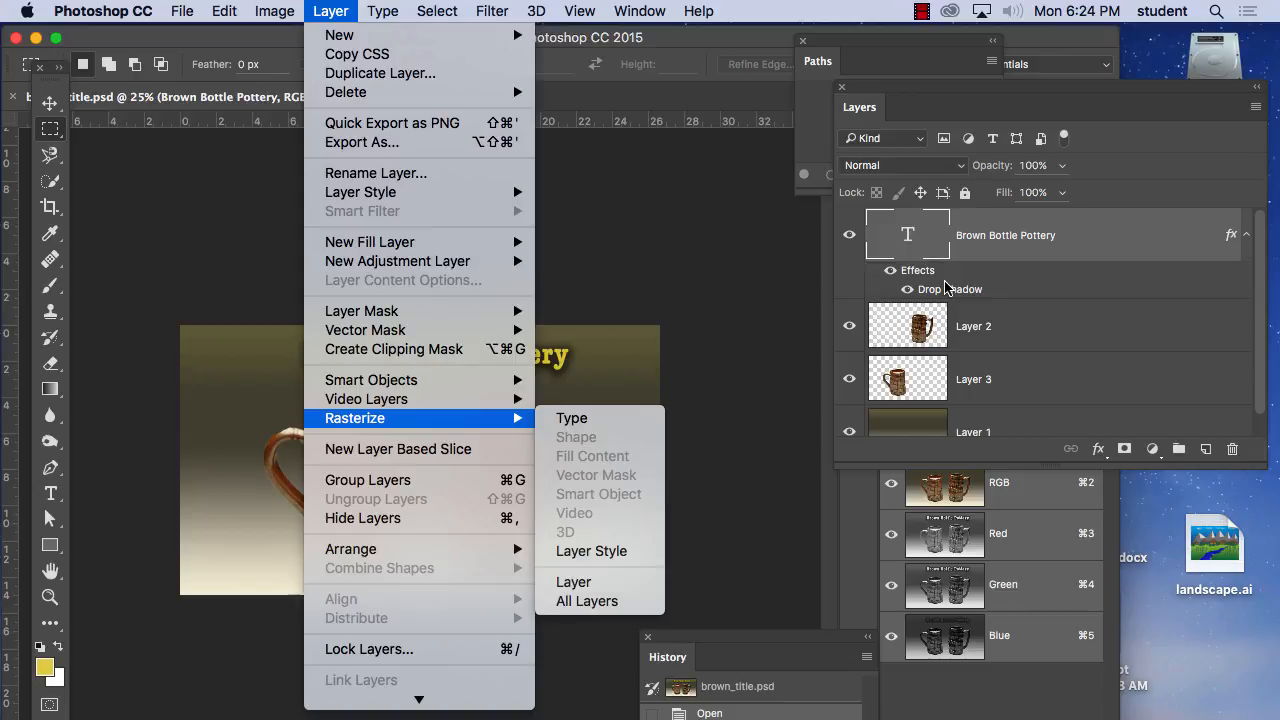
pyautogui.click(1017, 316)
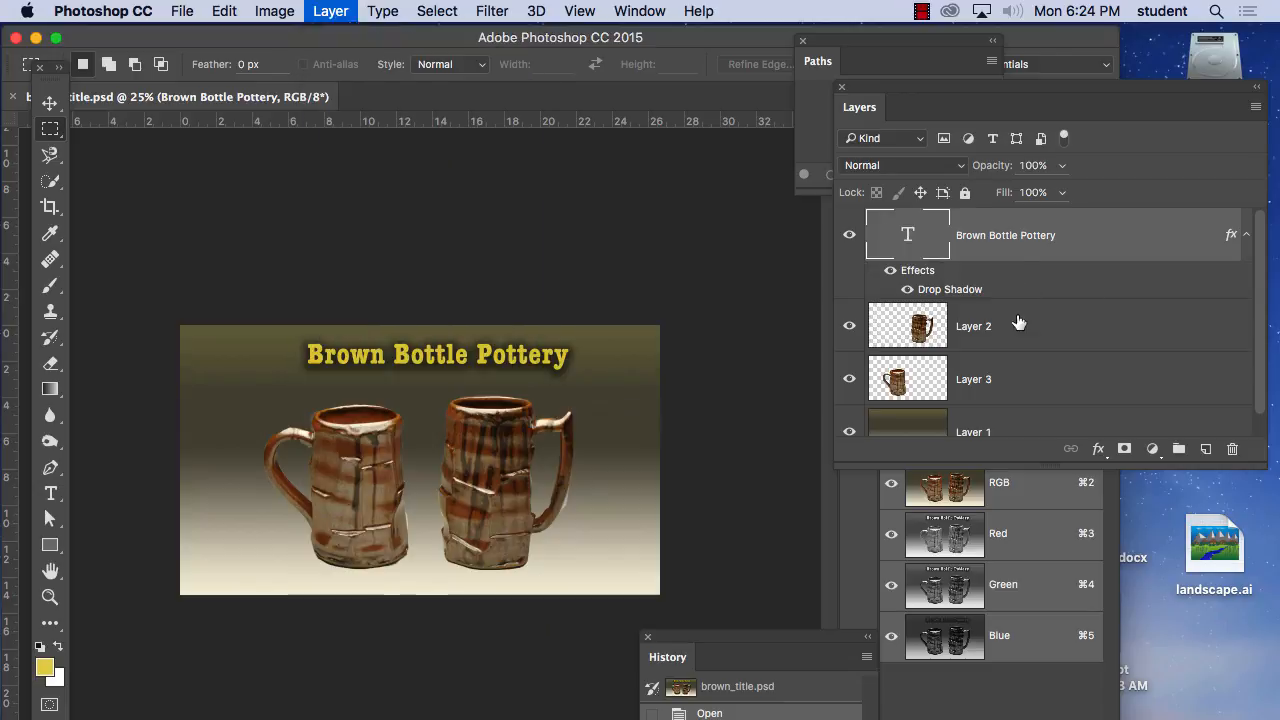
# Add an empty layer directly beneath the Brown Bottle Pottery text layer and merge the text down into it.
pyautogui.click(1207, 452)
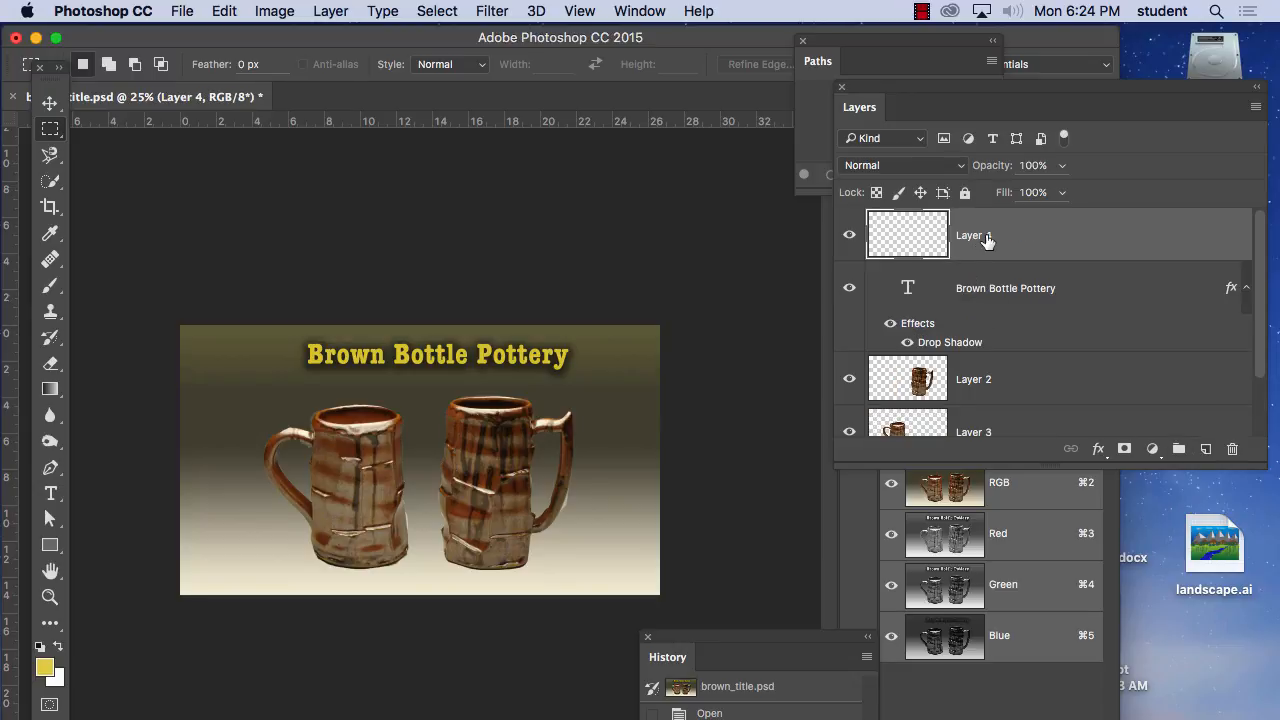
pyautogui.moveTo(990, 244); pyautogui.dragTo(1000, 343)
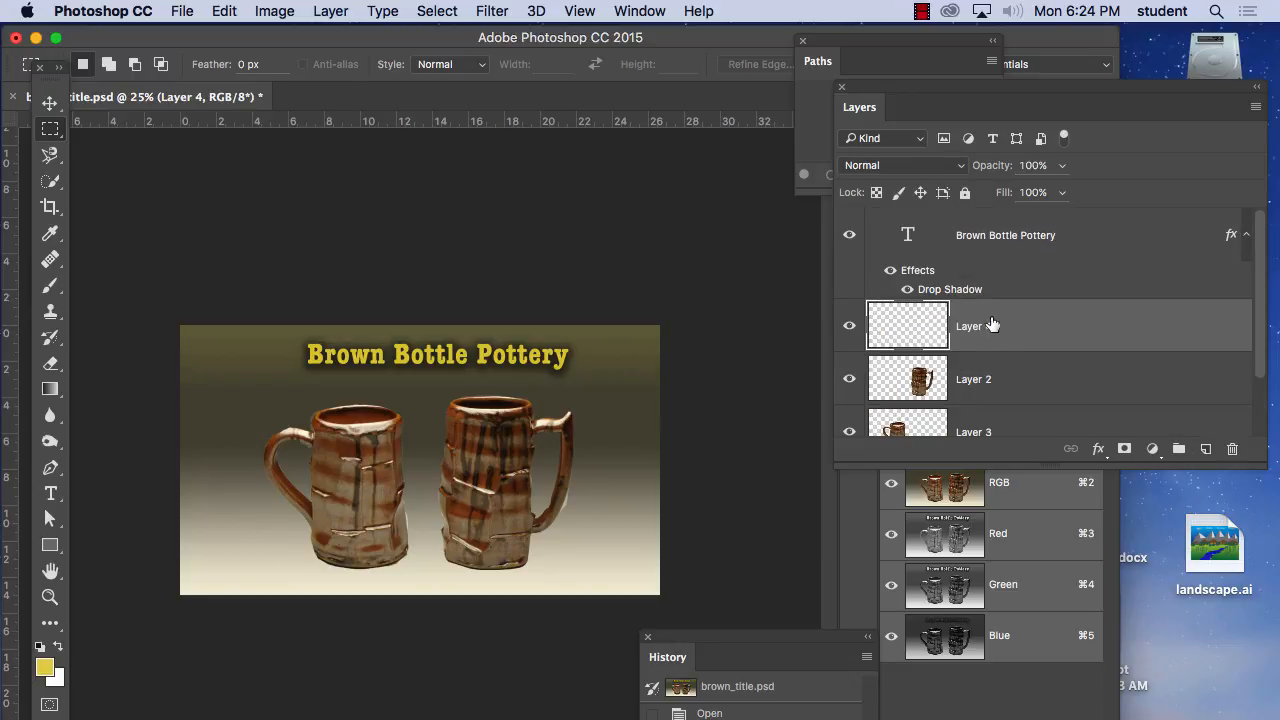
pyautogui.click(993, 241)
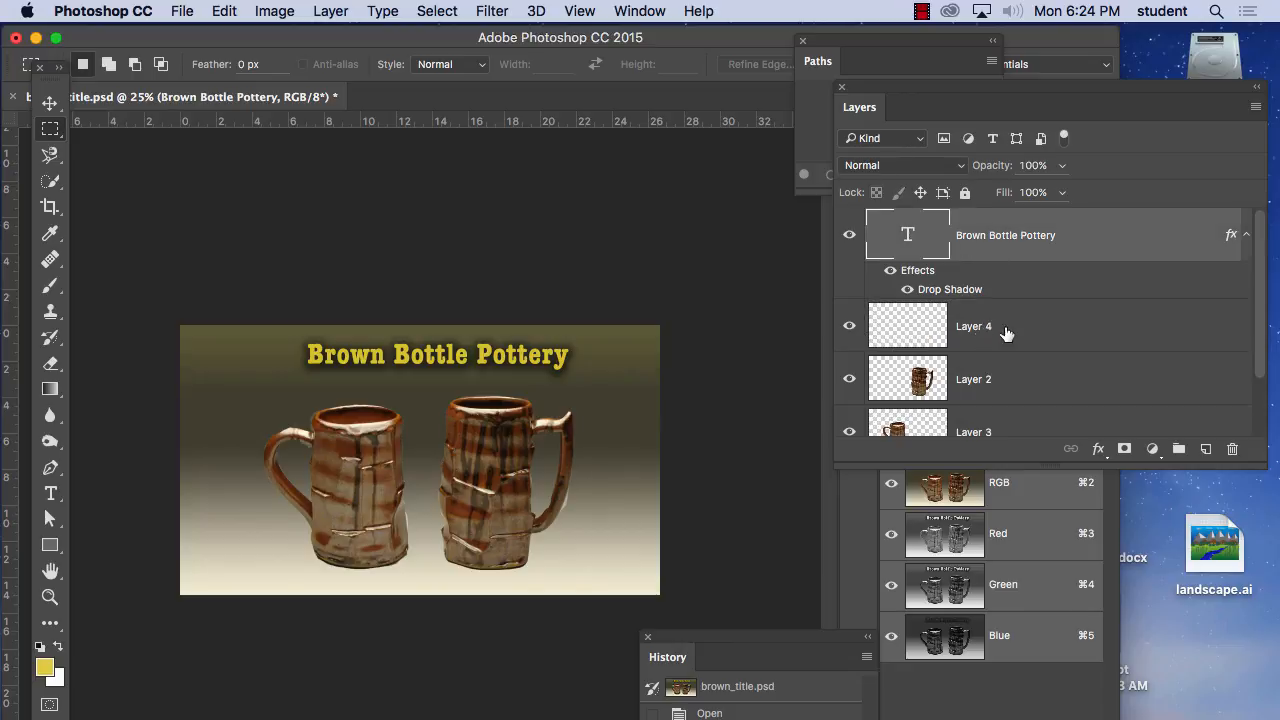
pyautogui.click(1256, 107)
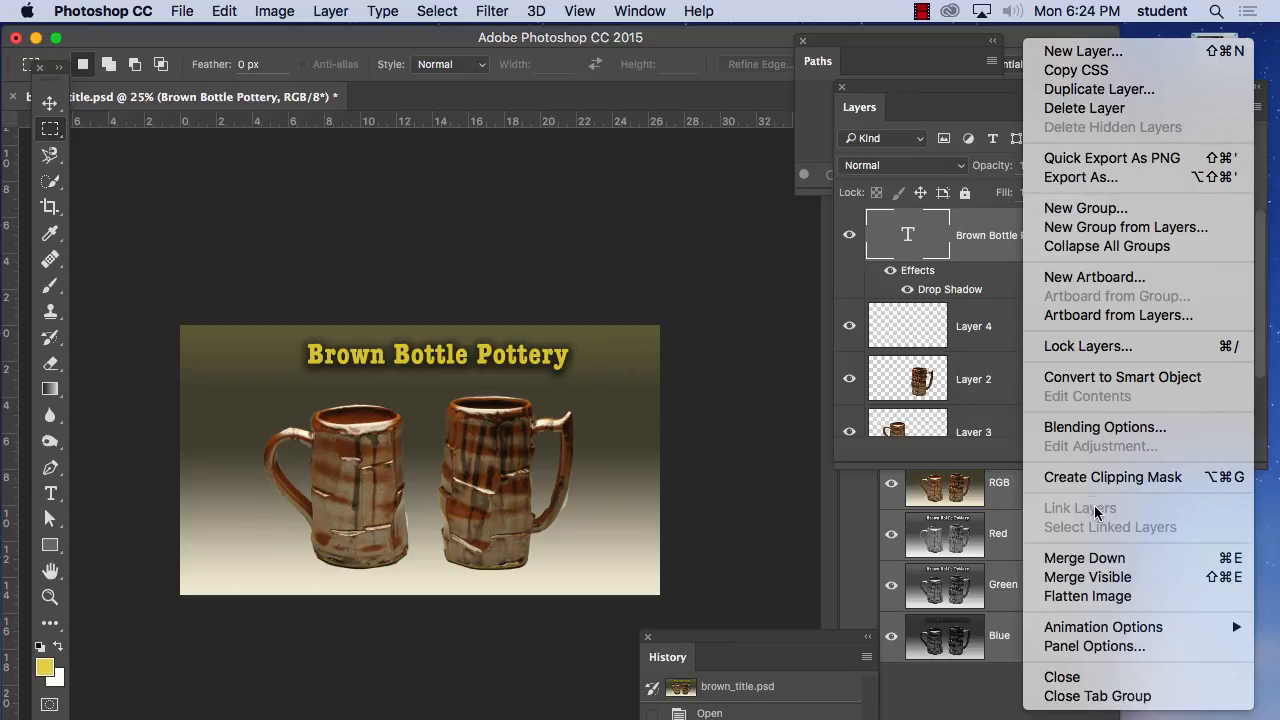
pyautogui.click(1104, 557)
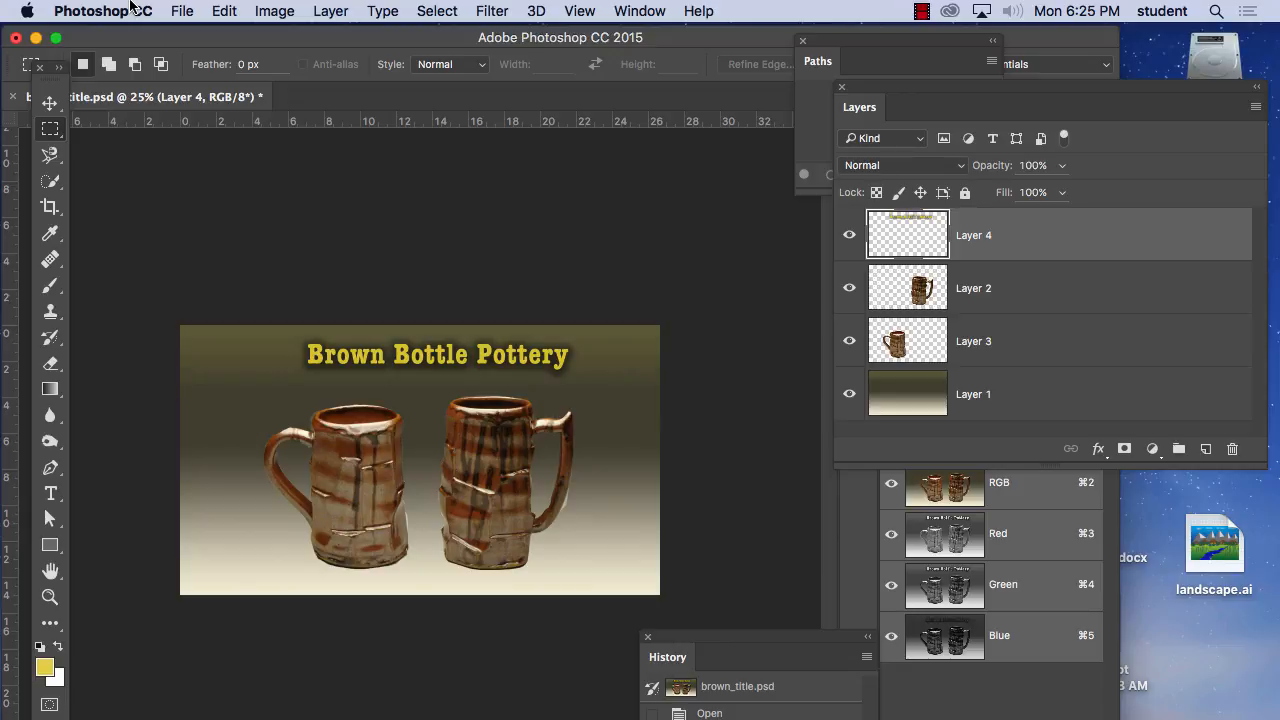
# Examine the Film & Video size presets for a new document, including HDTV 1080p, without creating one.
pyautogui.click(181, 10)
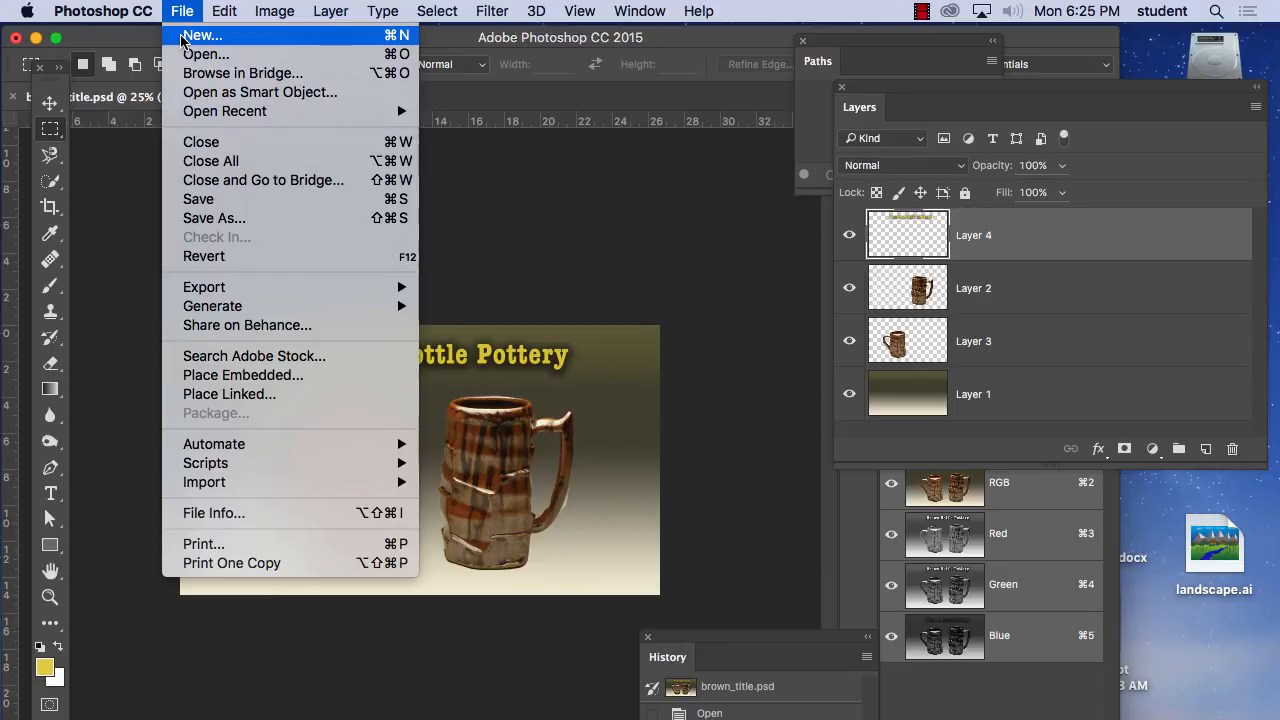
pyautogui.click(181, 40)
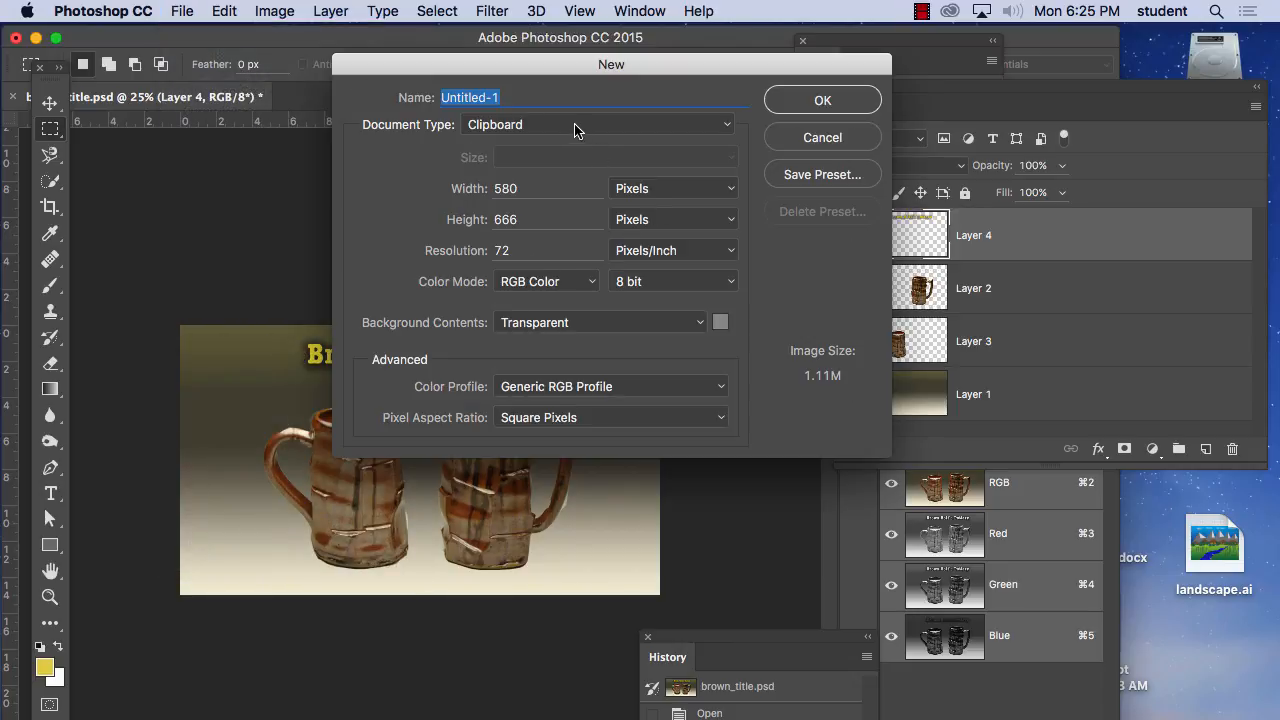
pyautogui.click(575, 130)
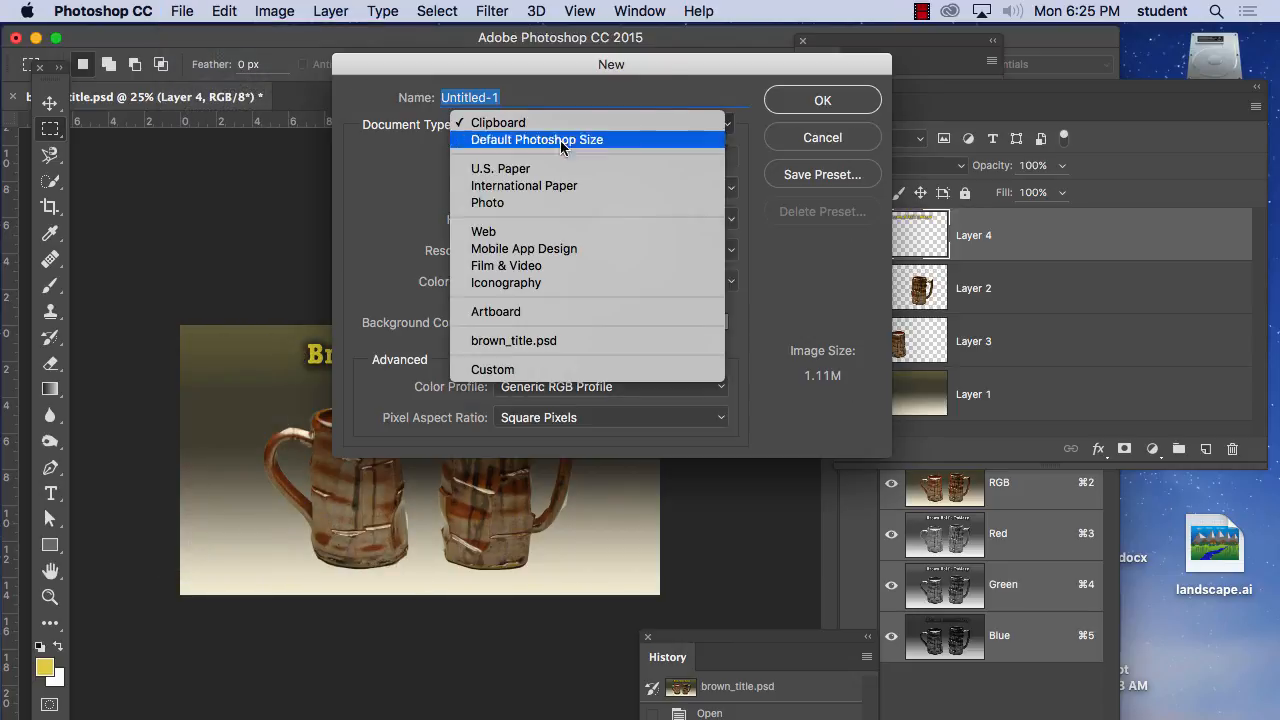
pyautogui.click(531, 268)
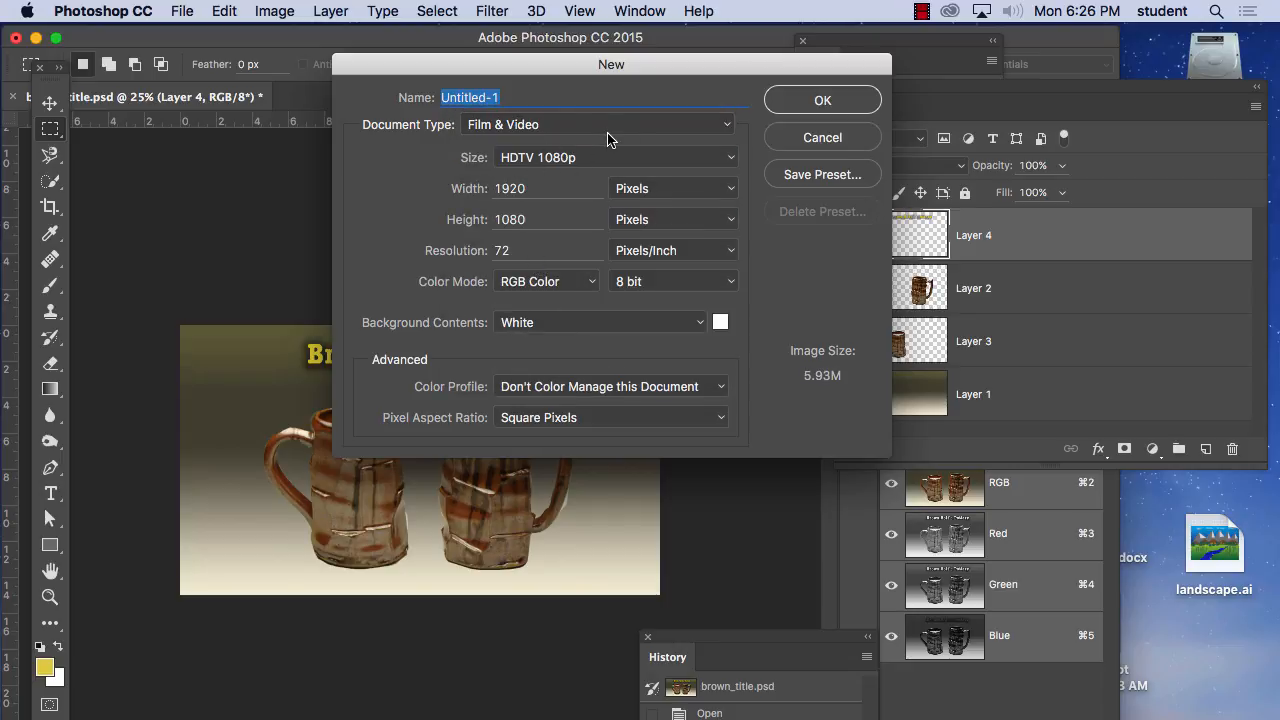
pyautogui.click(607, 158)
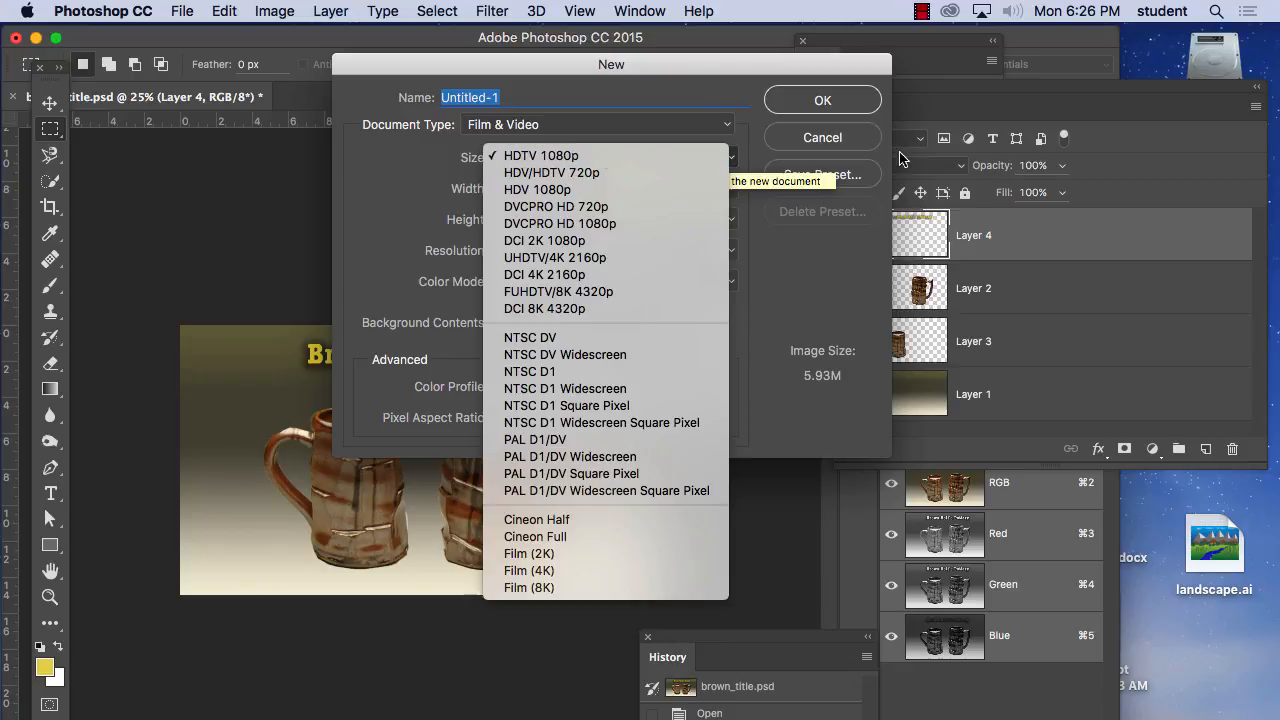
pyautogui.click(840, 148)
pyautogui.click(836, 139)
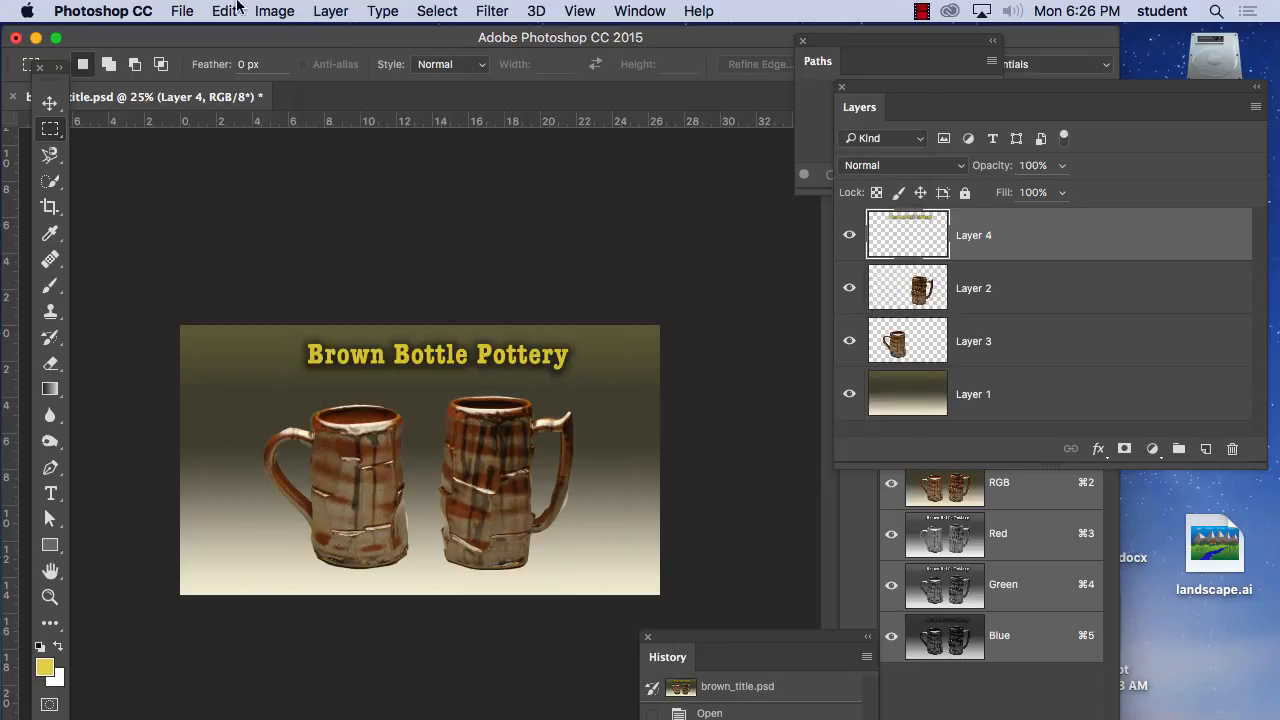
# Hide Photoshop and Firefox to clear the desktop.
pyautogui.click(115, 9)
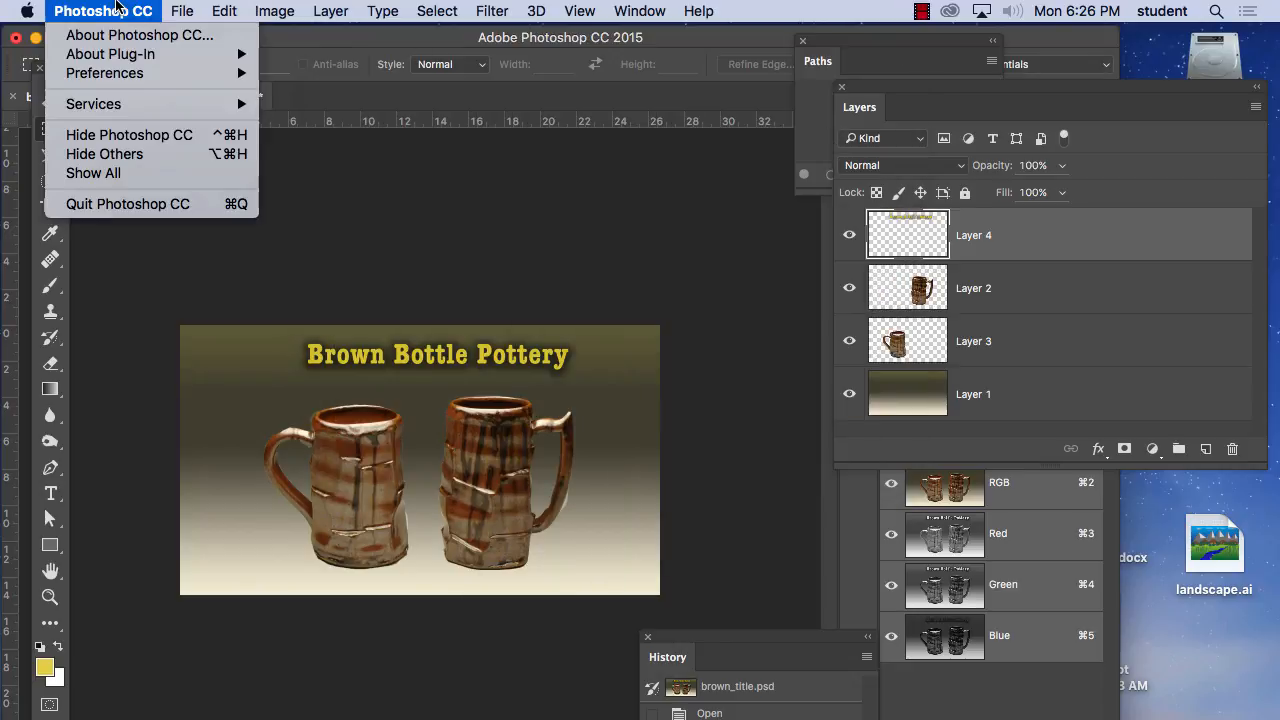
pyautogui.click(131, 140)
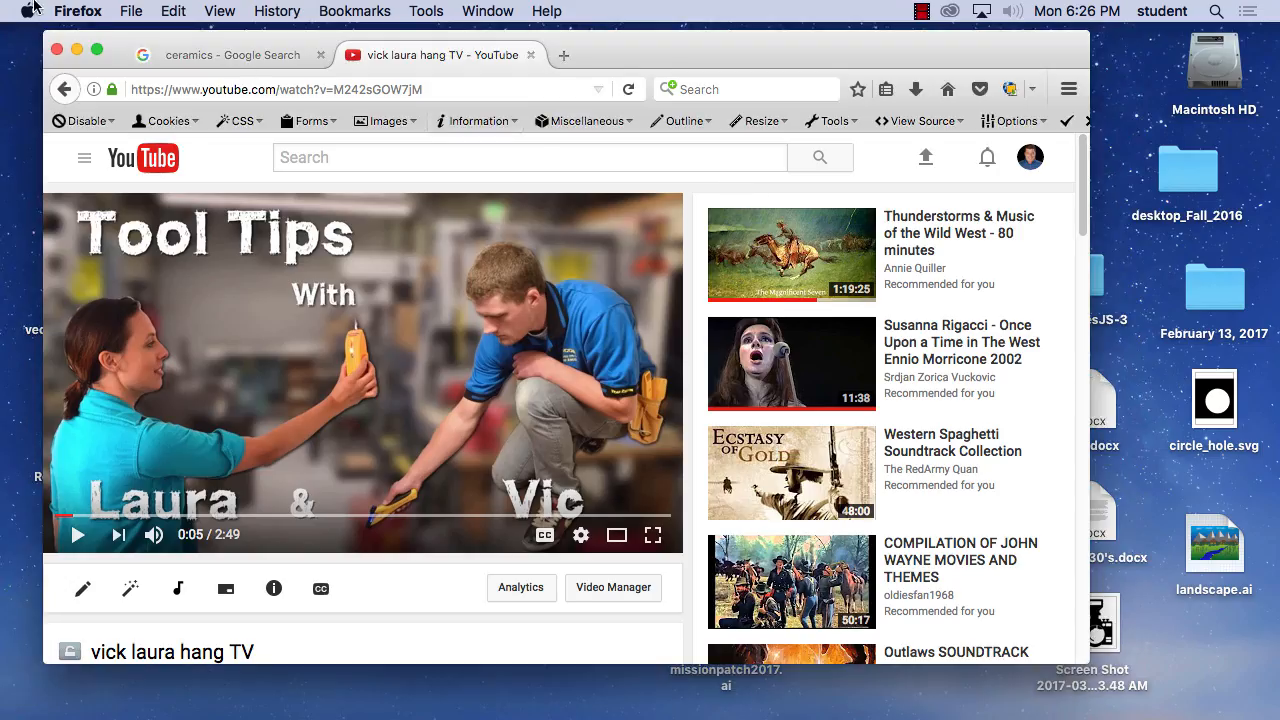
pyautogui.click(66, 9)
pyautogui.click(88, 128)
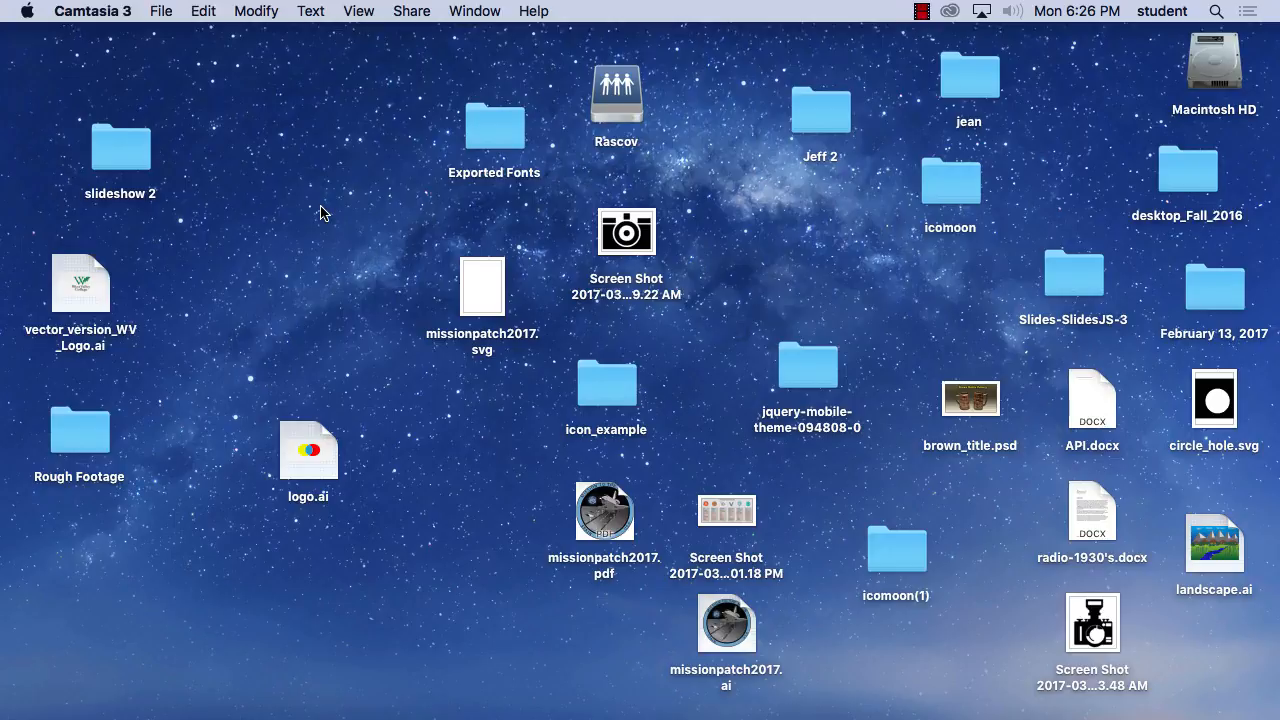
# Launch Premiere Pro and create a new project named titlesample, saved on the Desktop.
pyautogui.moveTo(400, 712)
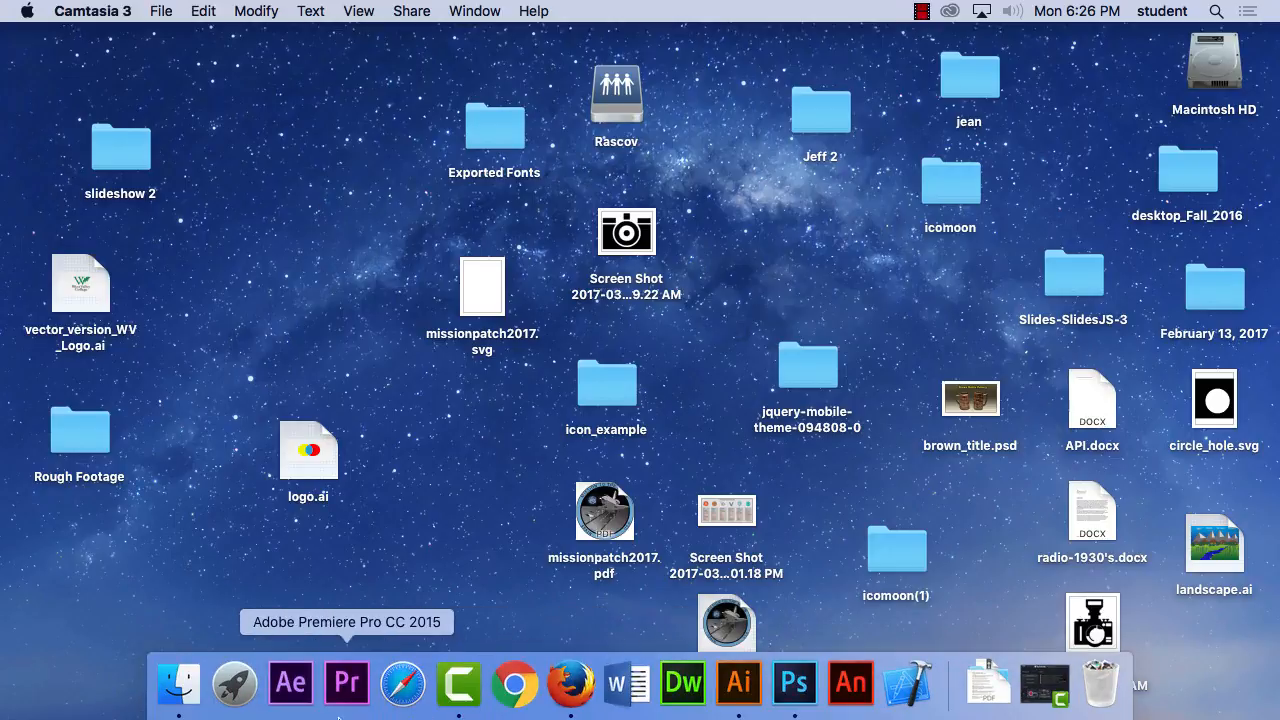
pyautogui.click(346, 684)
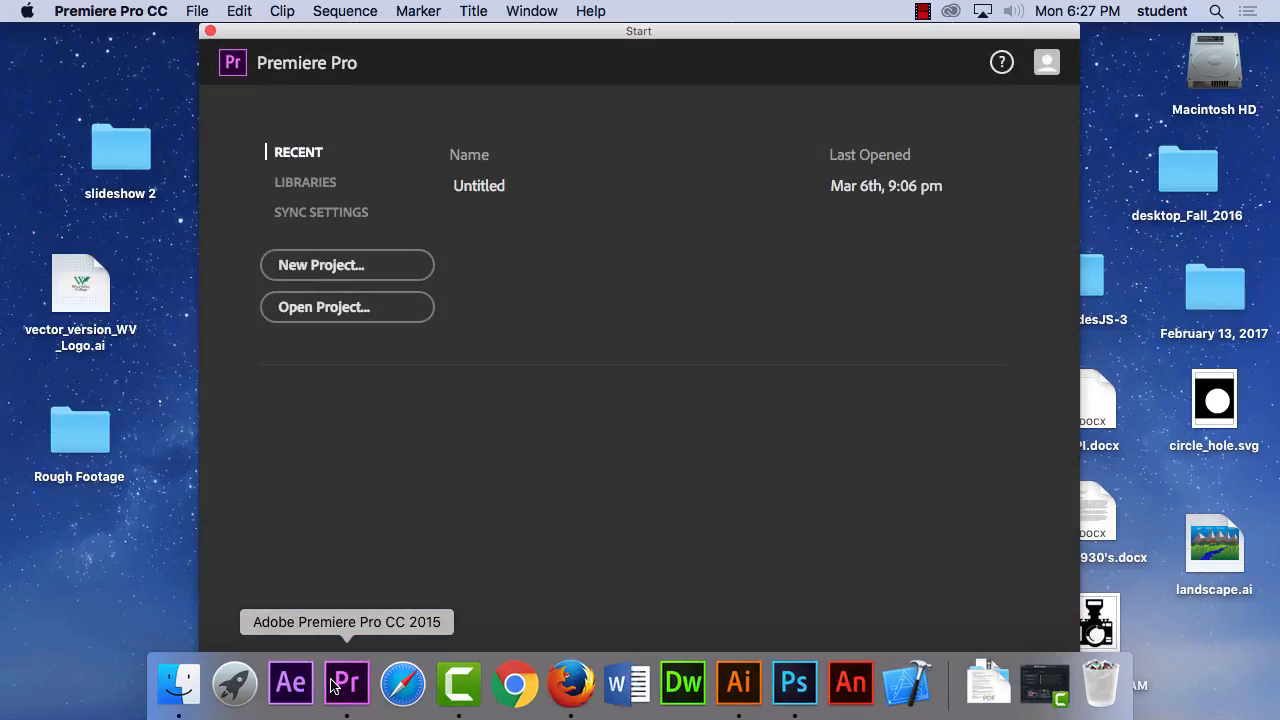
pyautogui.click(354, 268)
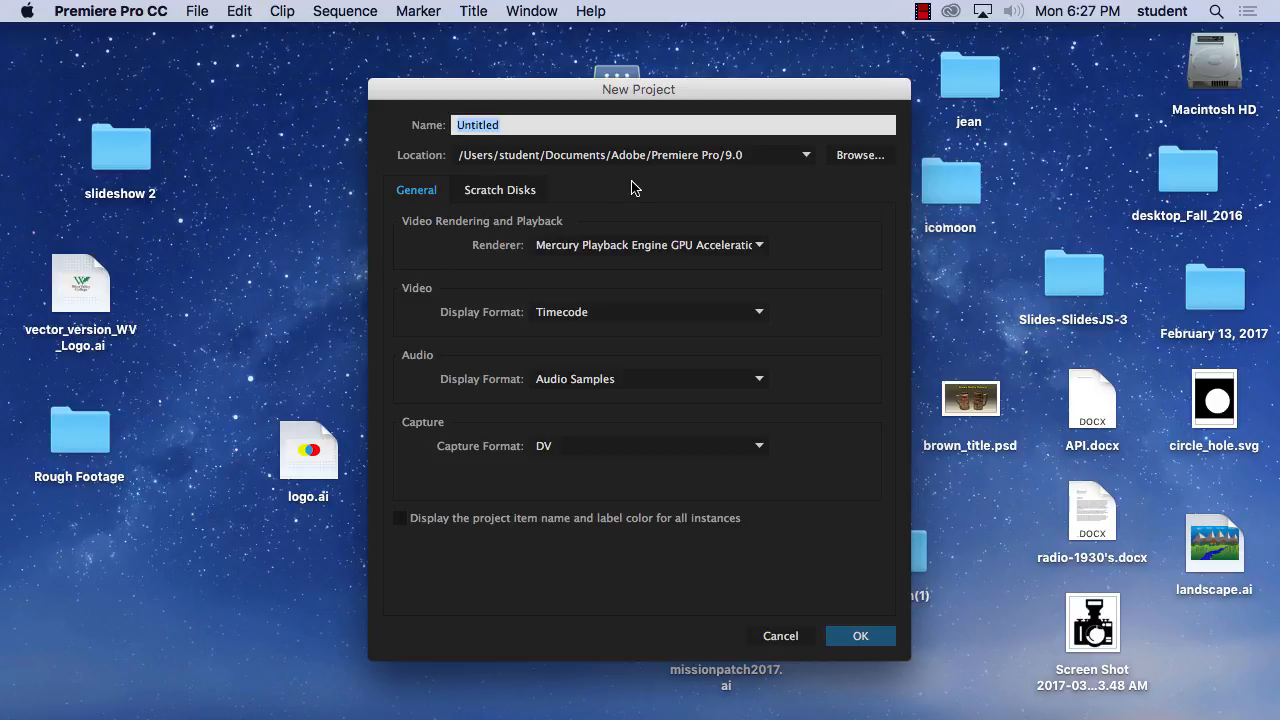
pyautogui.write('tit')
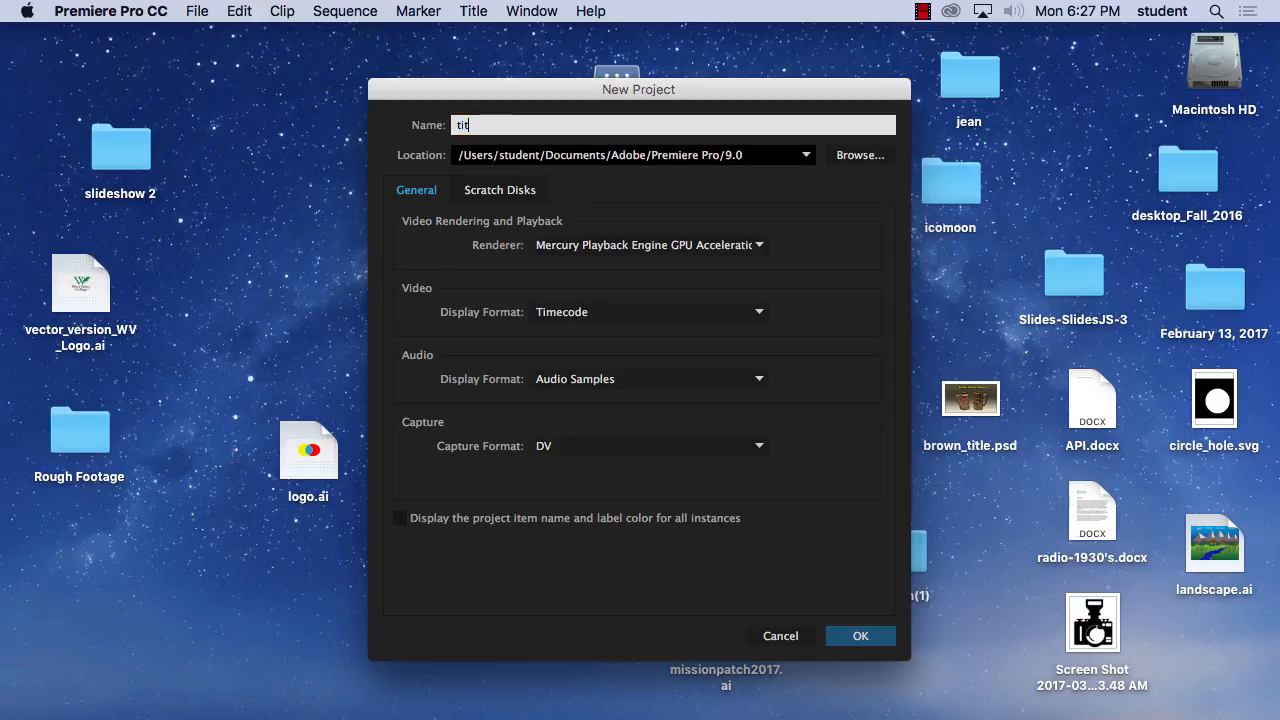
pyautogui.write('lesample')
pyautogui.click(858, 155)
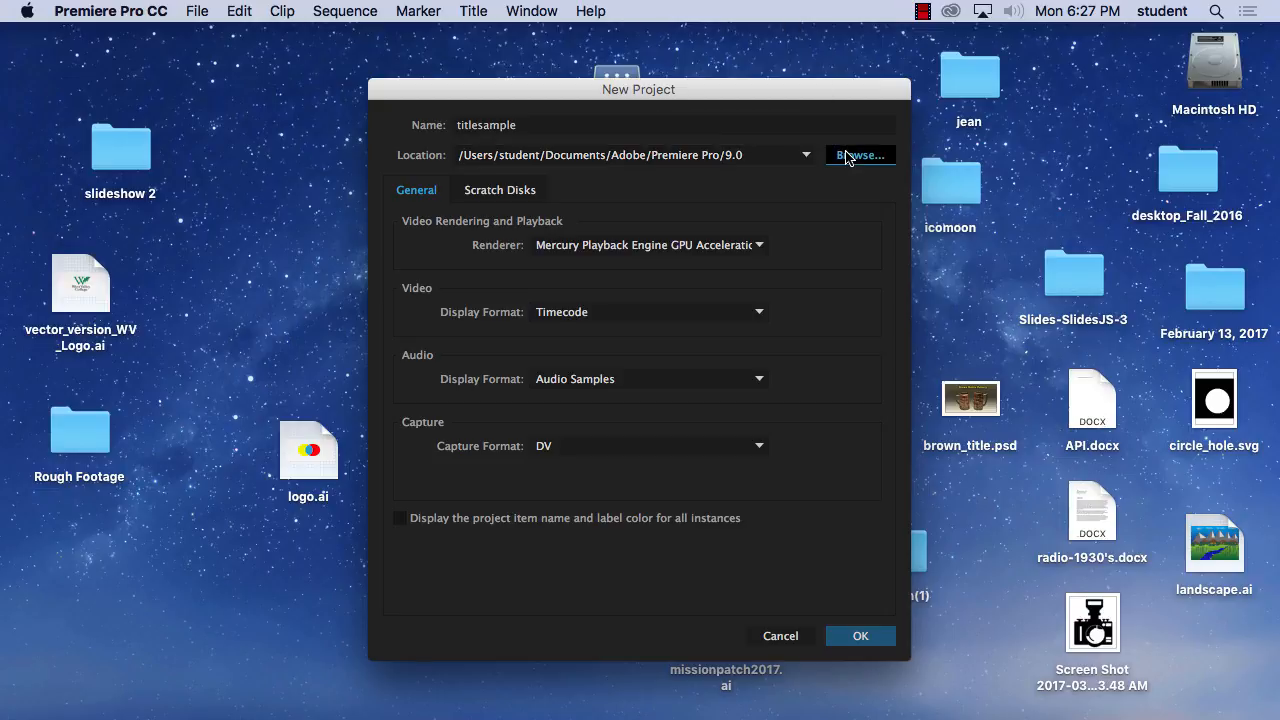
pyautogui.click(502, 248)
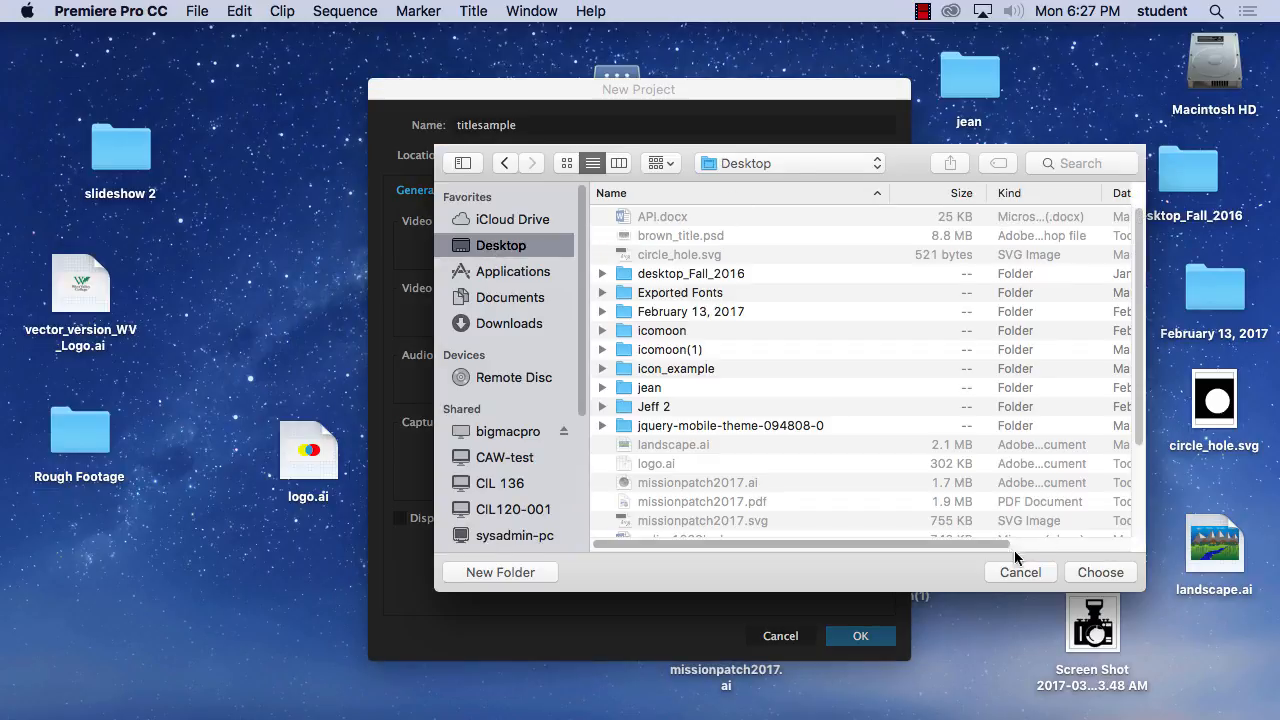
pyautogui.click(1087, 571)
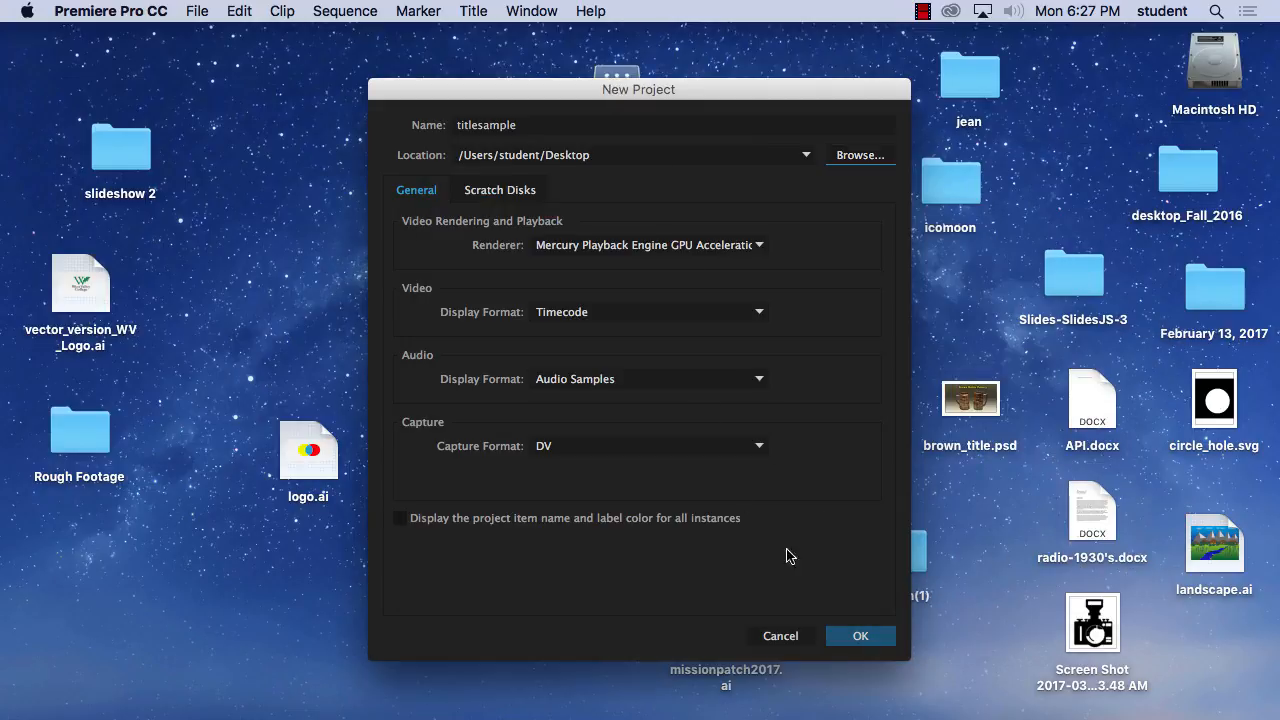
pyautogui.click(865, 635)
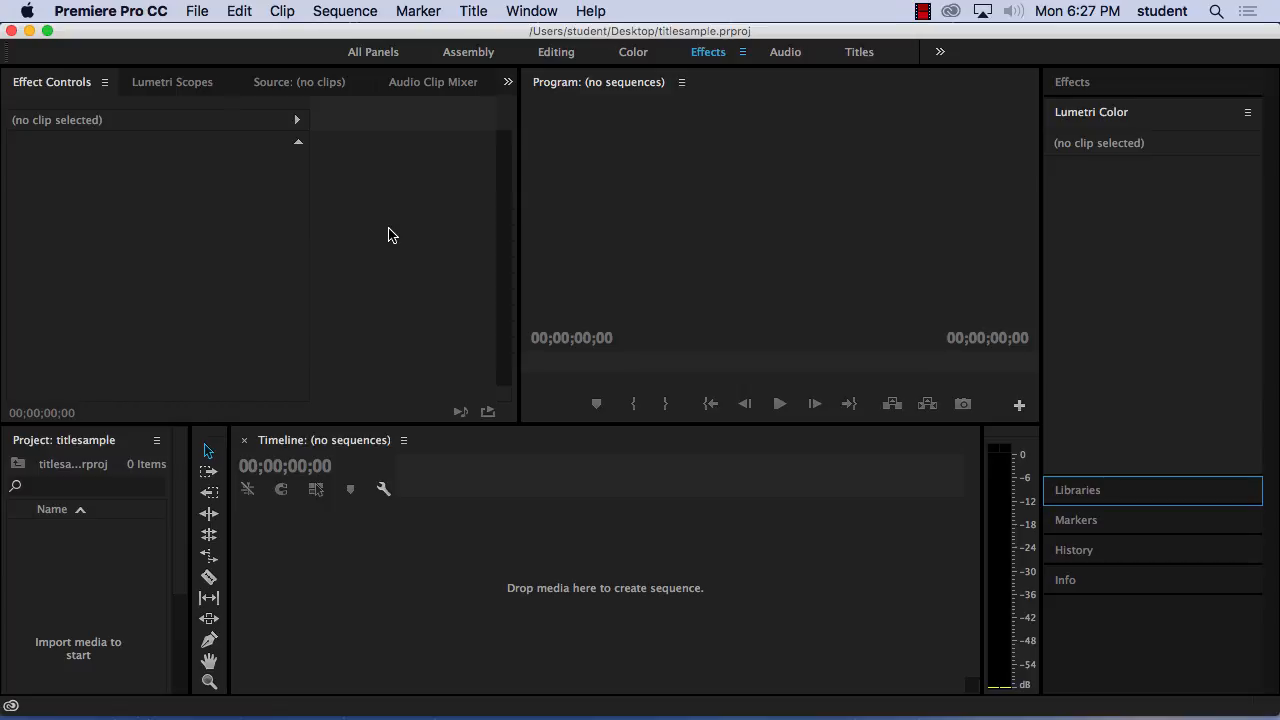
# Import brown_title.psd from the Desktop as individual layers, keeping all four layers selected at document size.
pyautogui.click(196, 10)
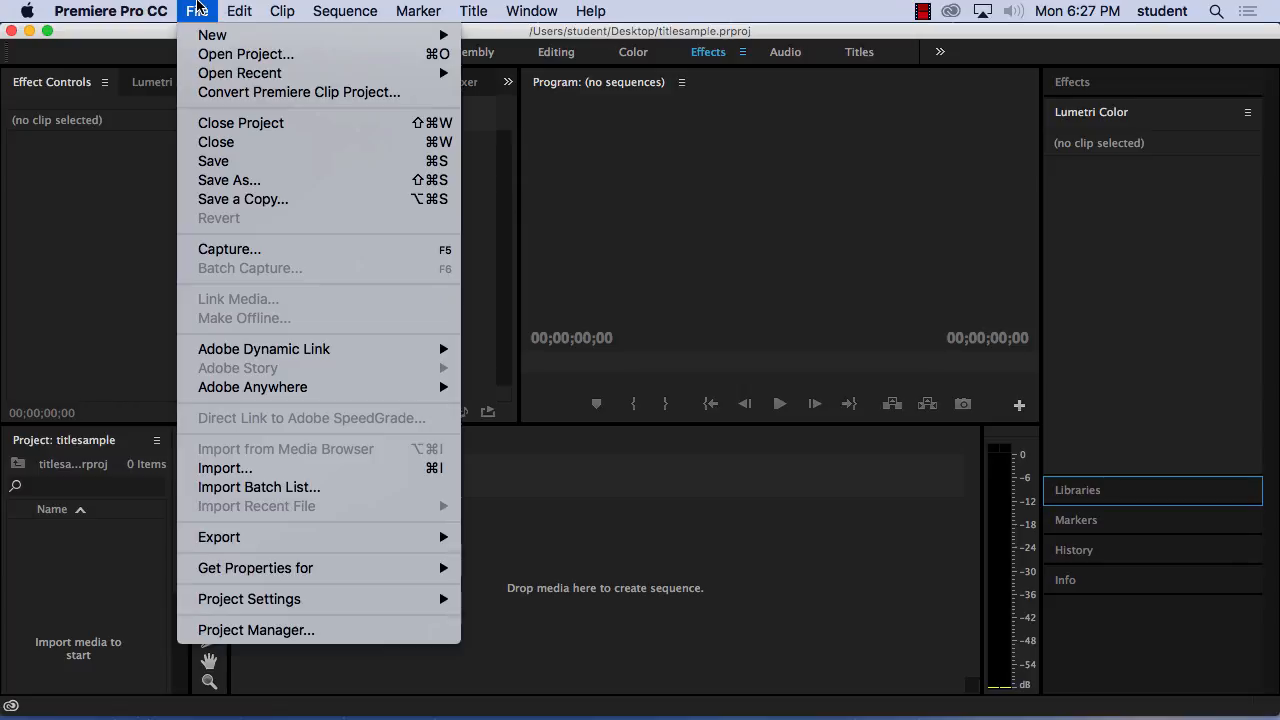
pyautogui.moveTo(203, 37)
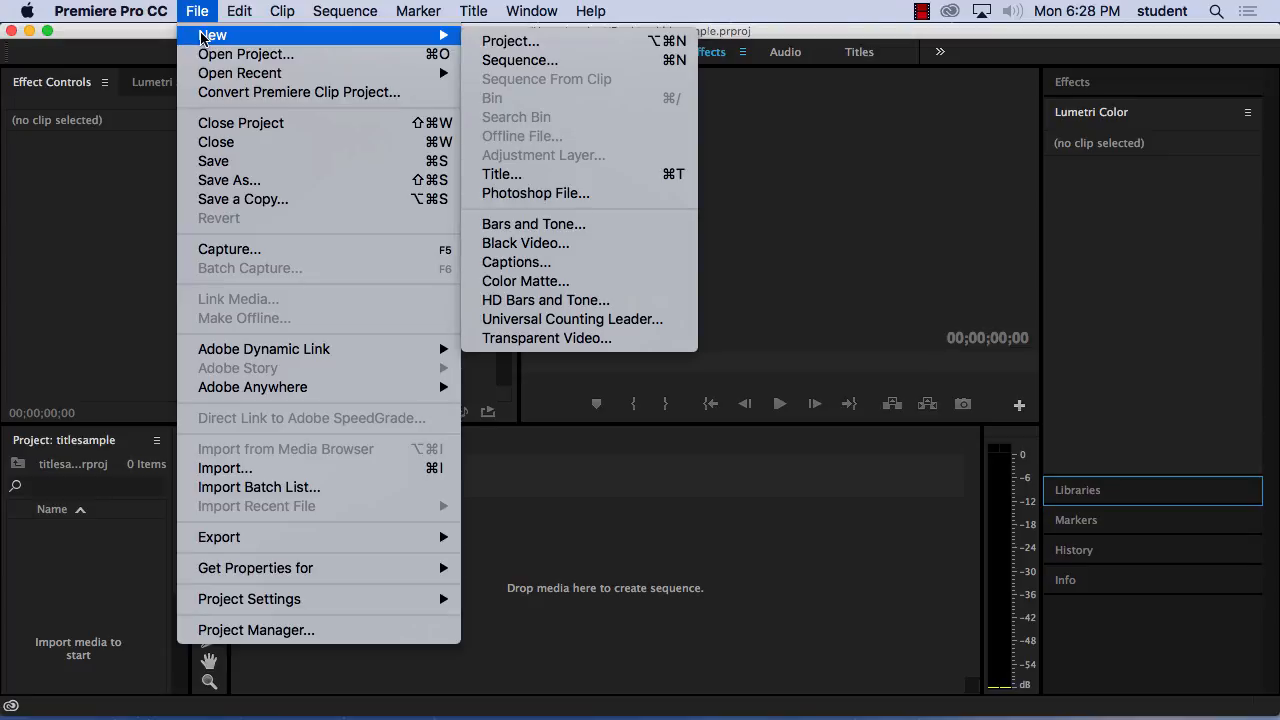
pyautogui.click(249, 470)
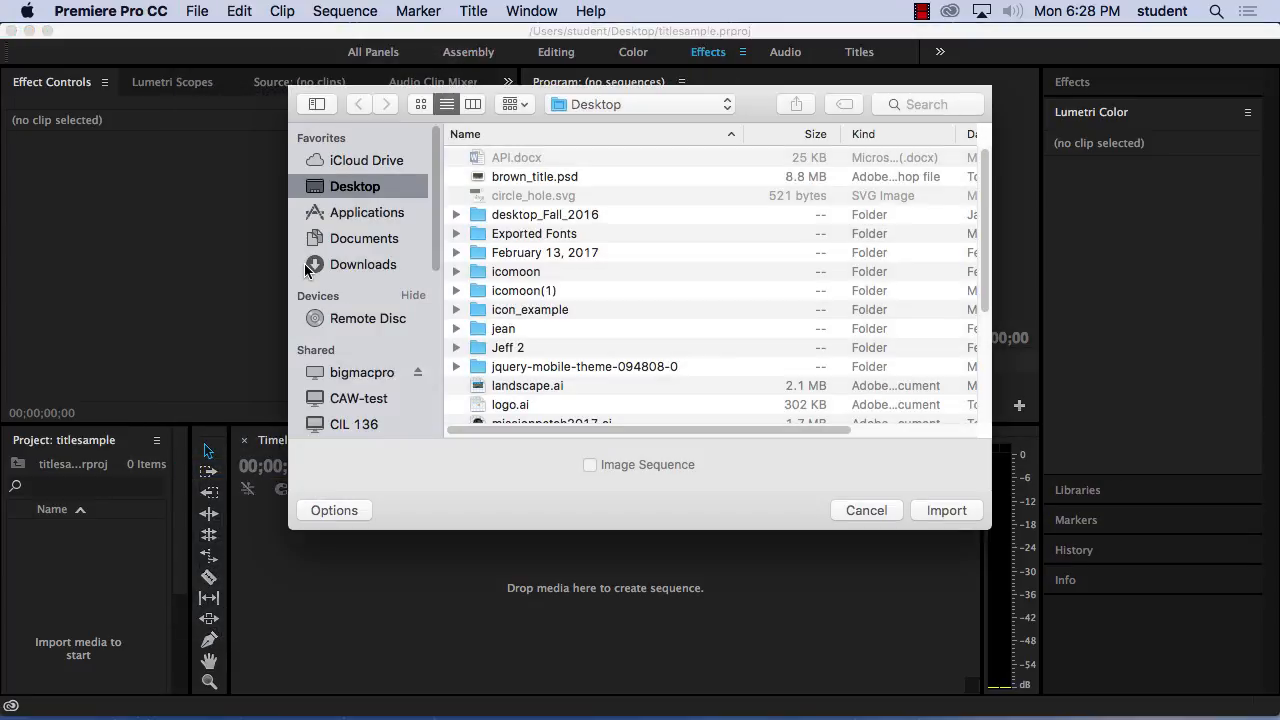
pyautogui.click(519, 177)
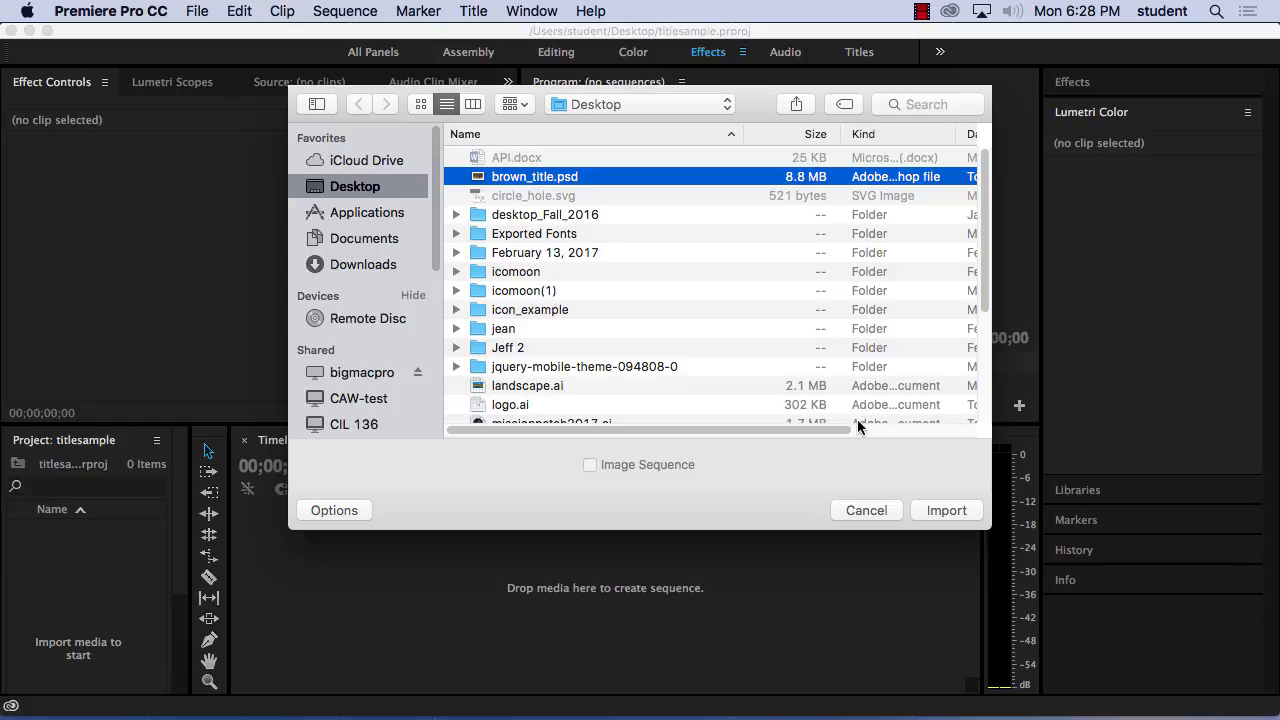
pyautogui.click(946, 511)
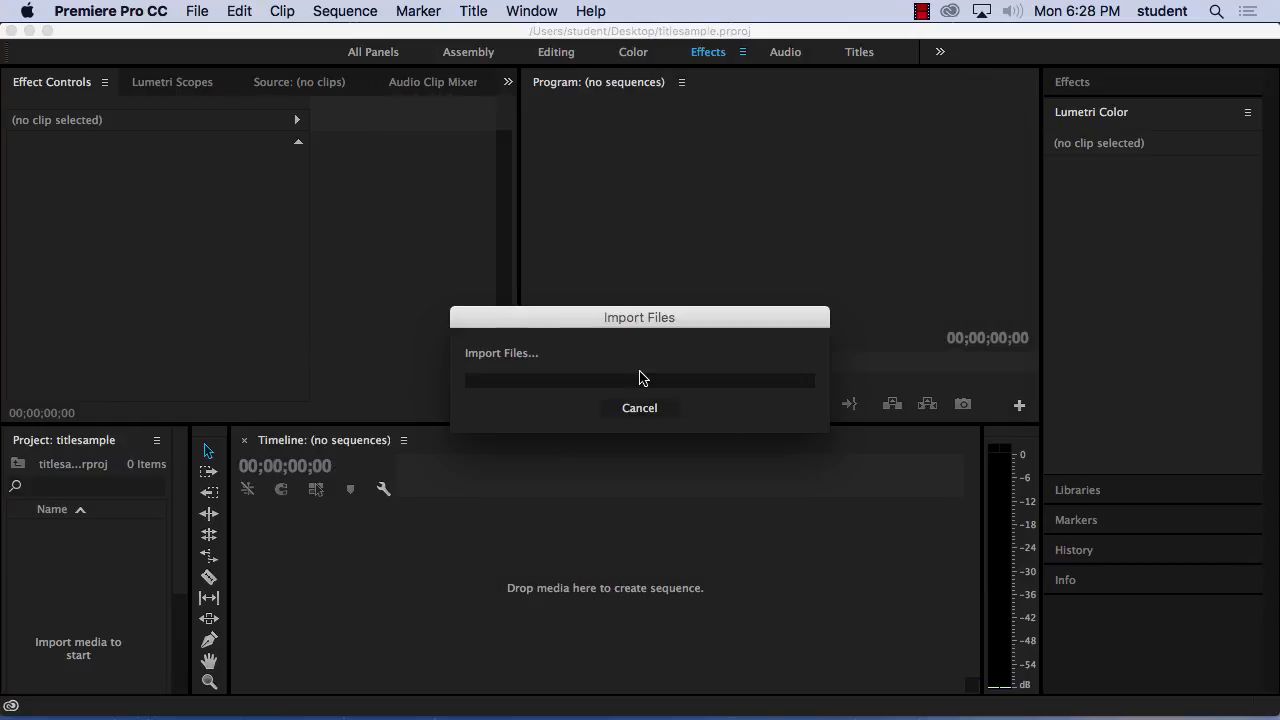
pyautogui.moveTo(594, 274); pyautogui.dragTo(307, 111)
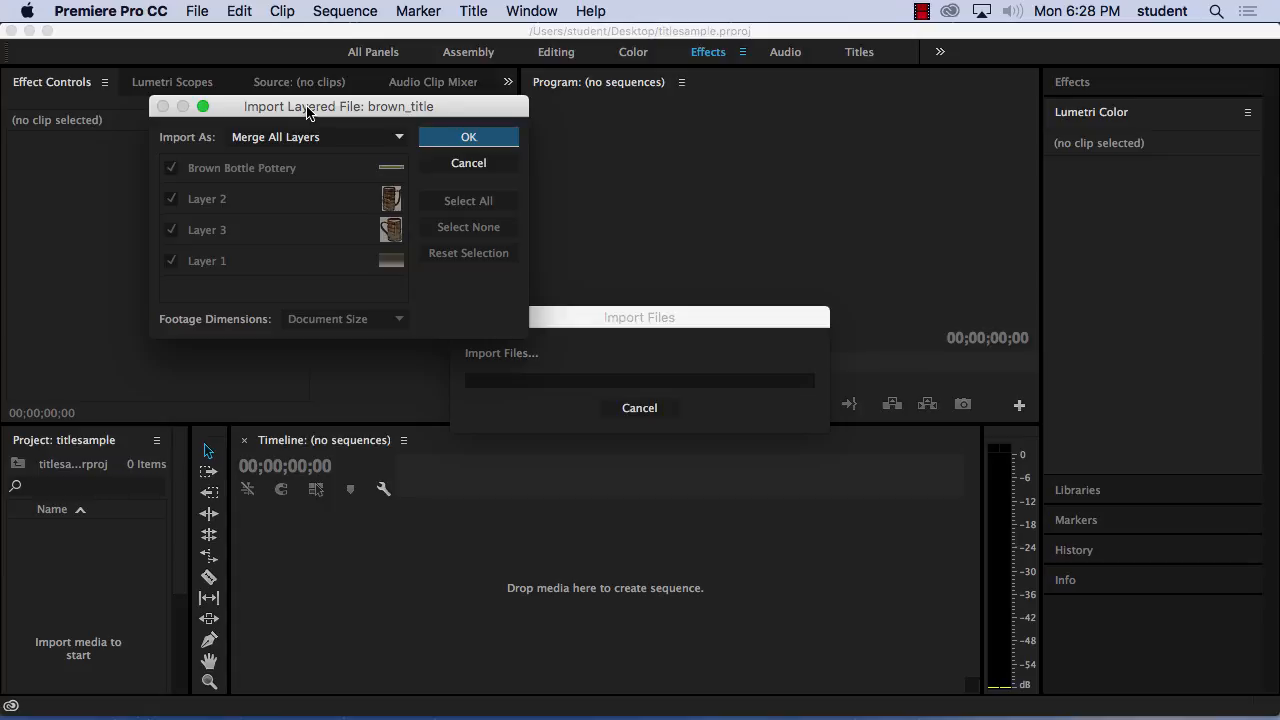
pyautogui.click(317, 137)
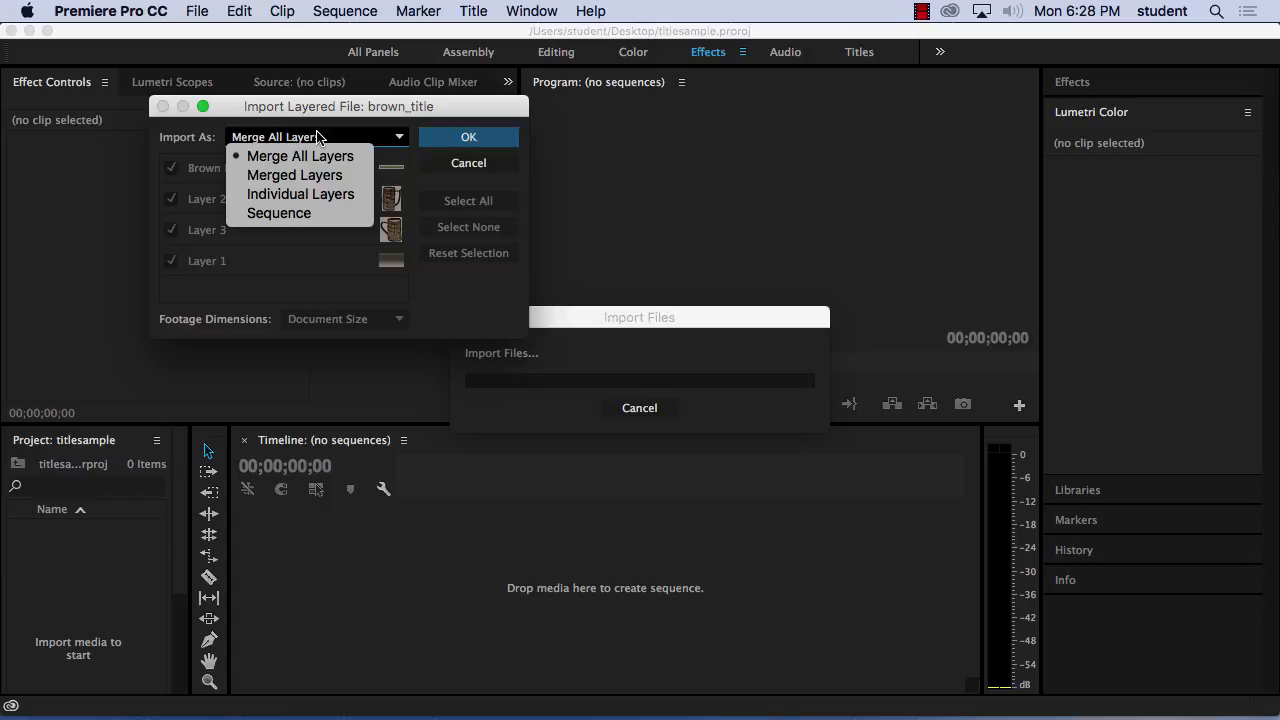
pyautogui.click(320, 200)
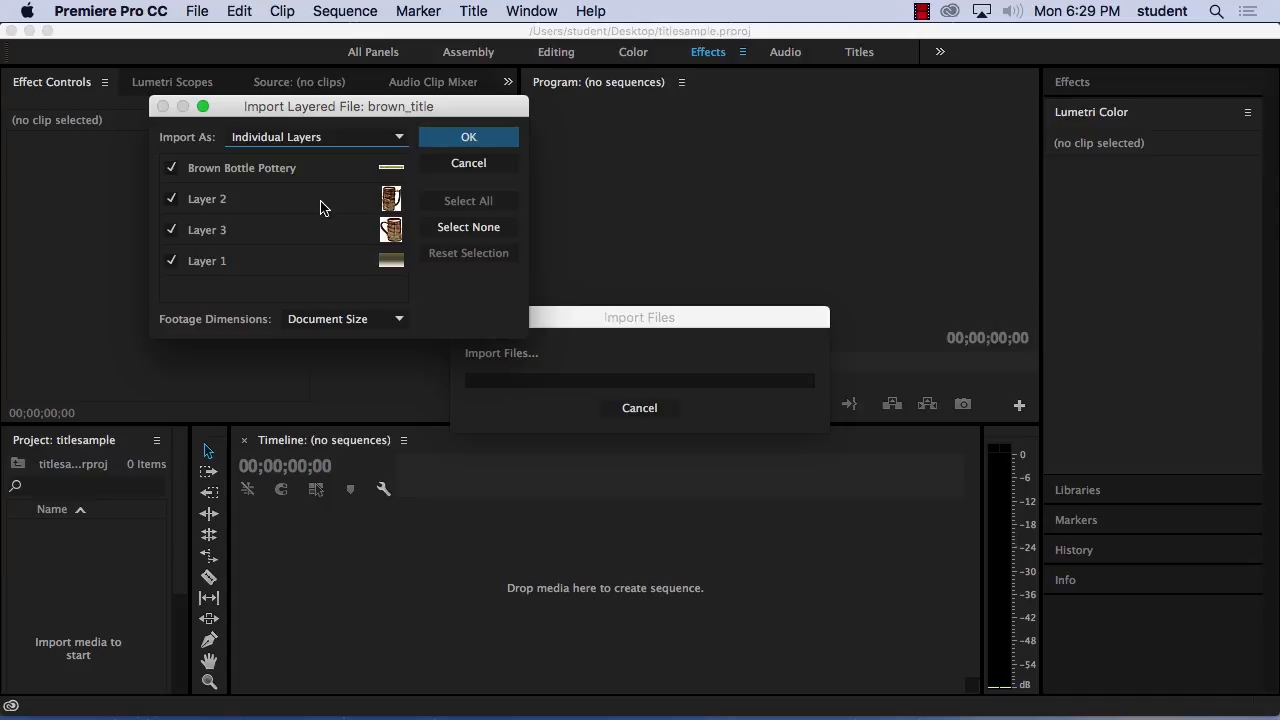
pyautogui.click(450, 140)
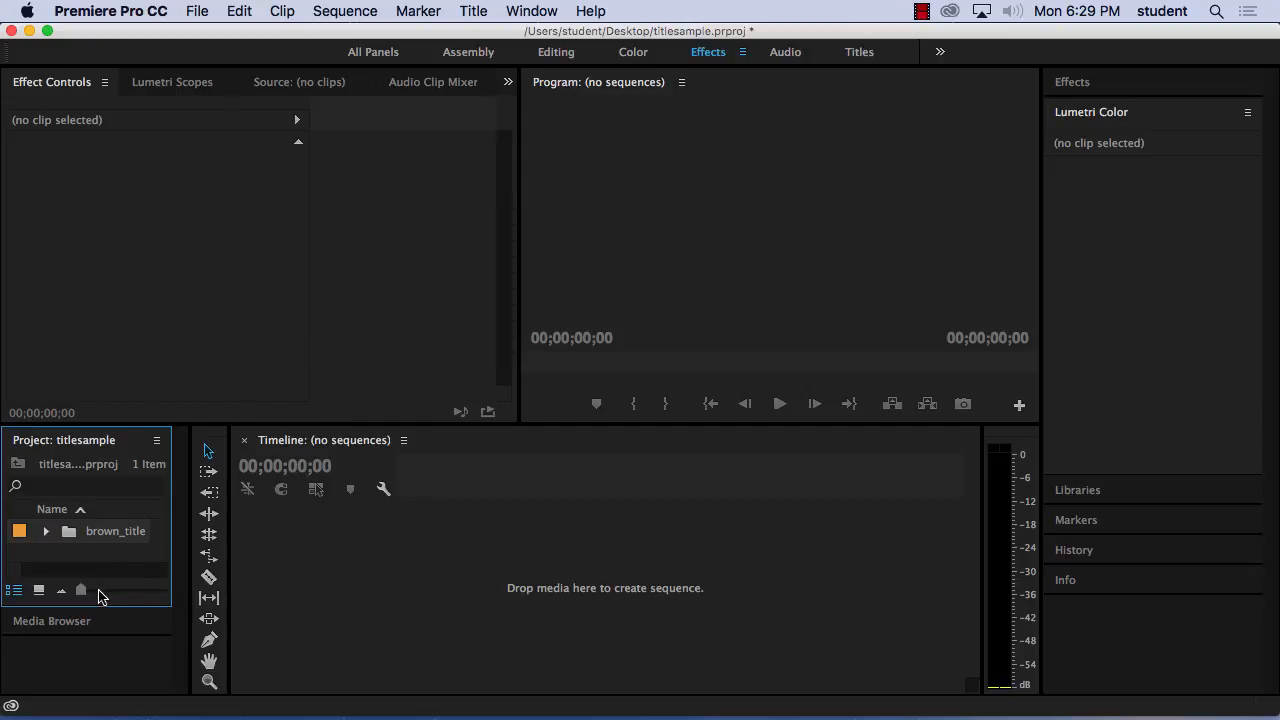
# Expand the imported brown_title bin and widen the project area so the layer names are readable.
pyautogui.click(47, 532)
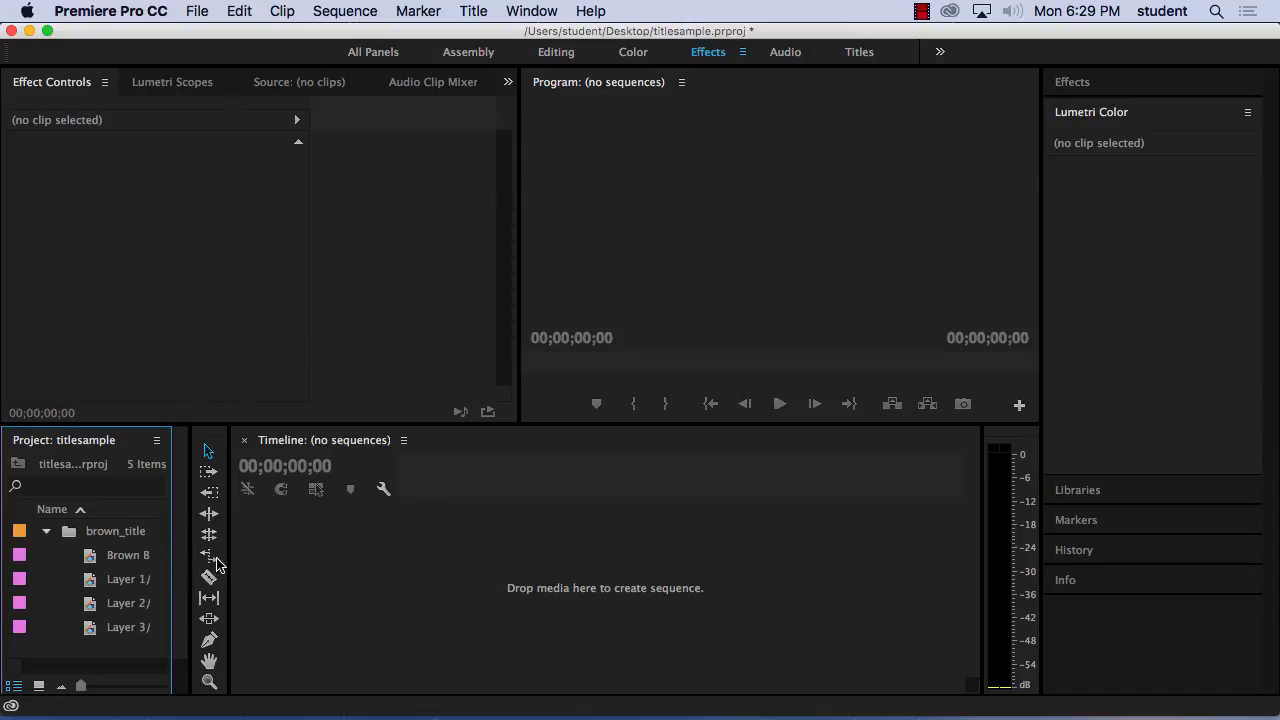
pyautogui.moveTo(189, 554); pyautogui.dragTo(332, 554)
pyautogui.scroll(-2, 126, 622)
pyautogui.scroll(-1, 126, 622)
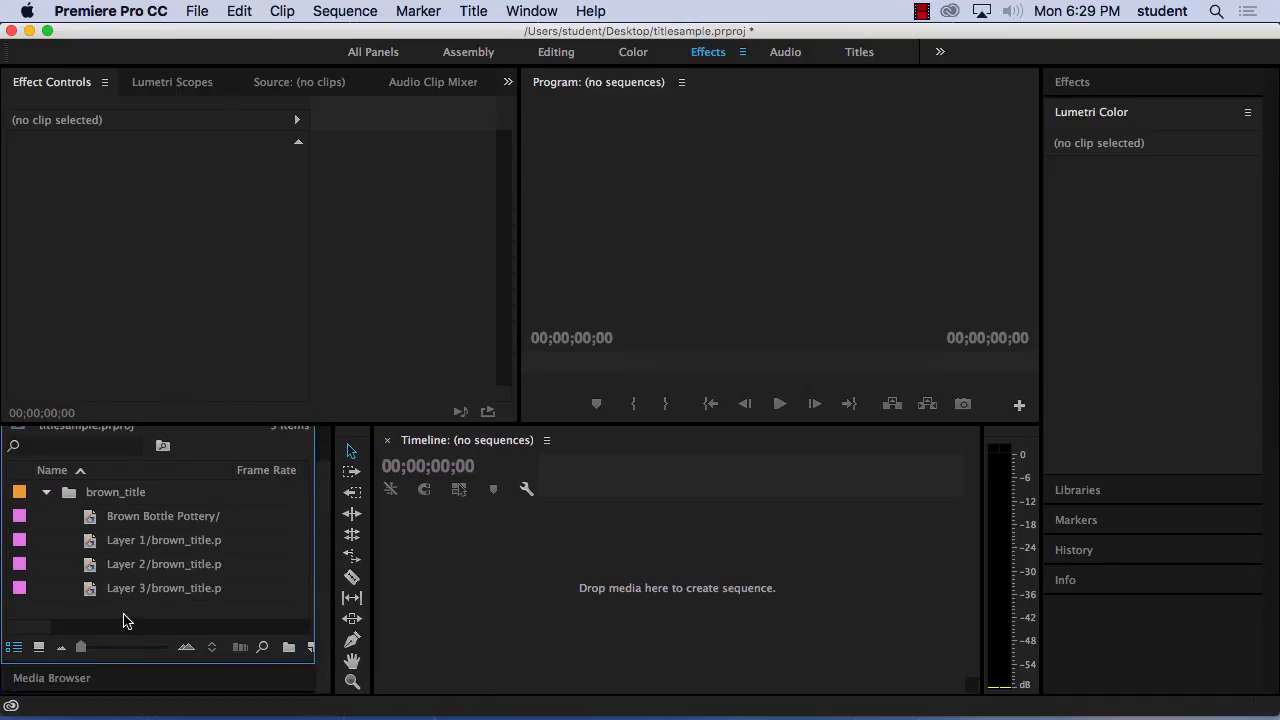
# Create a sequence by placing all four brown_title layer files together in the empty timeline.
pyautogui.click(97, 522)
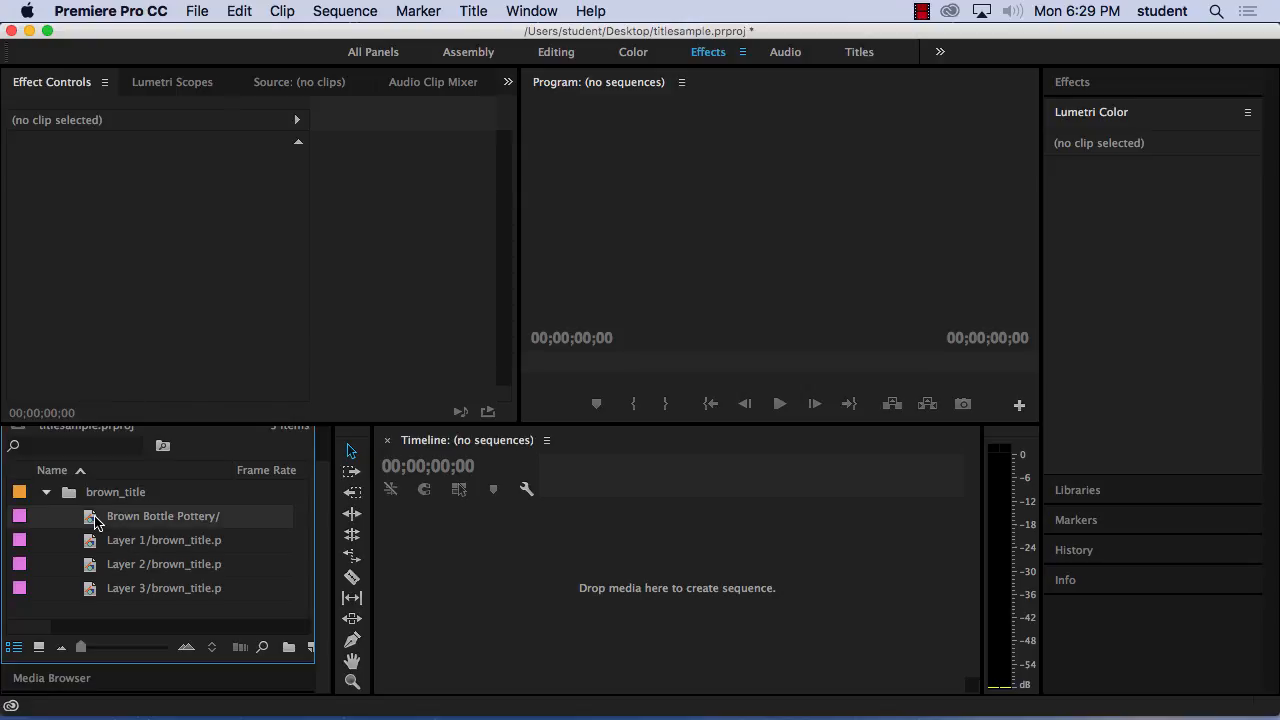
pyautogui.keyDown('shift'); pyautogui.click(90, 589); pyautogui.keyUp('shift')
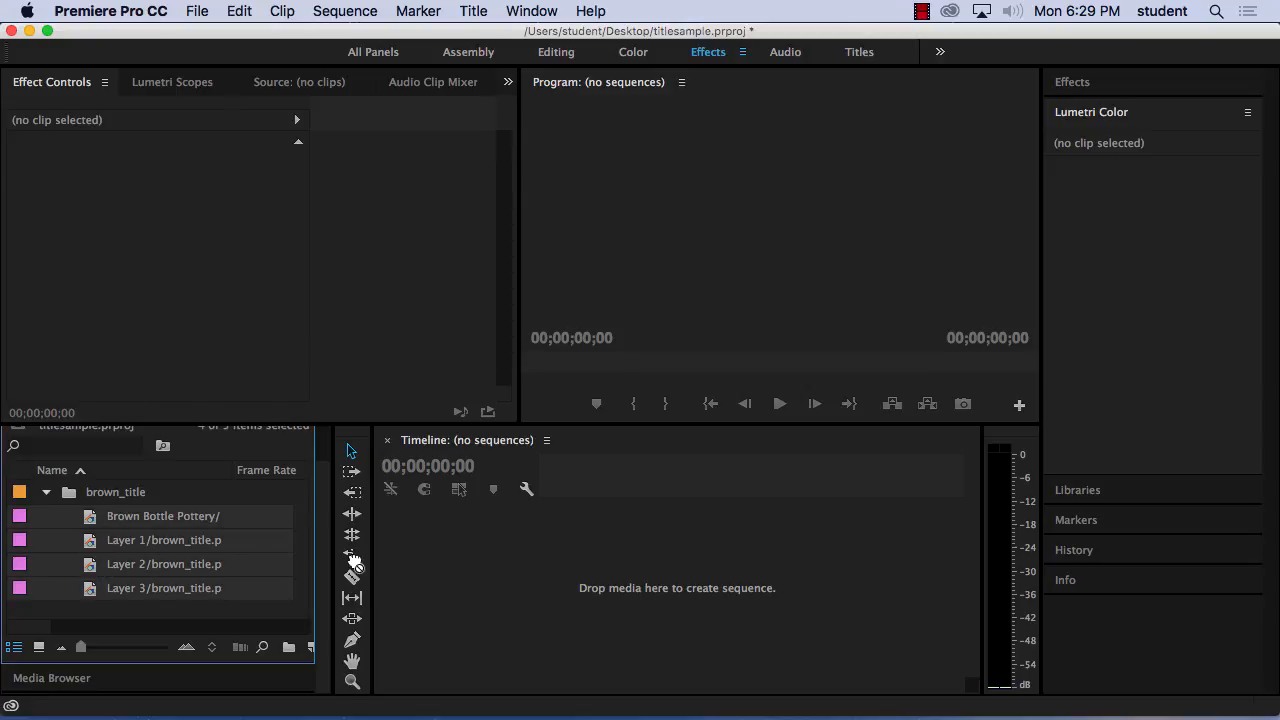
pyautogui.moveTo(355, 565); pyautogui.dragTo(420, 563)
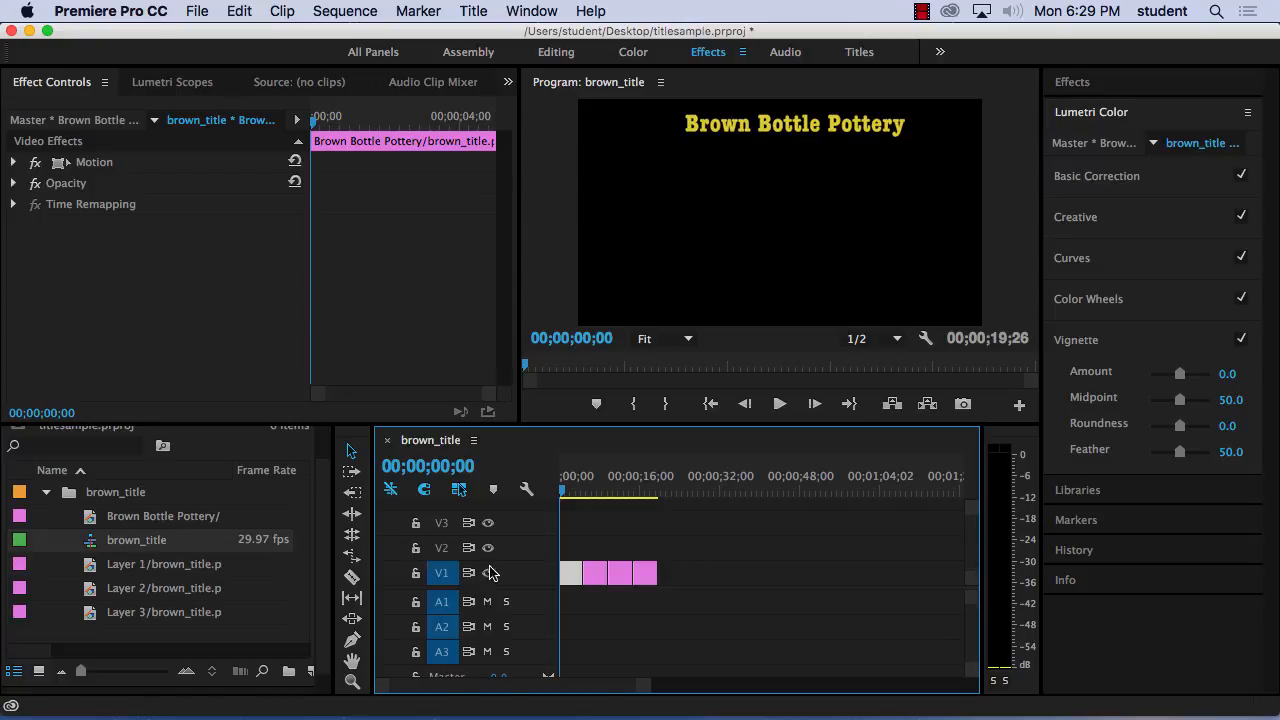
# Delete the four layer clips from track V1 and undo the deletion.
pyautogui.moveTo(678, 584); pyautogui.dragTo(563, 561)
pyautogui.press('Delete')
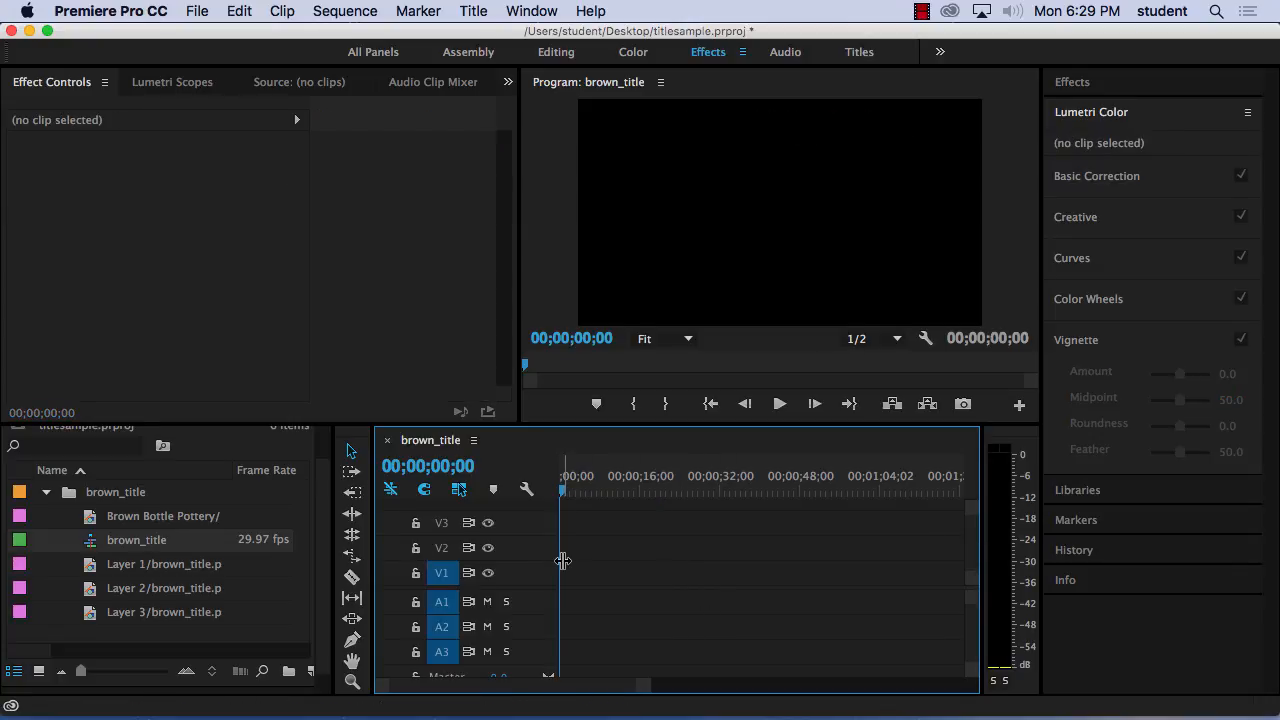
pyautogui.click(224, 8)
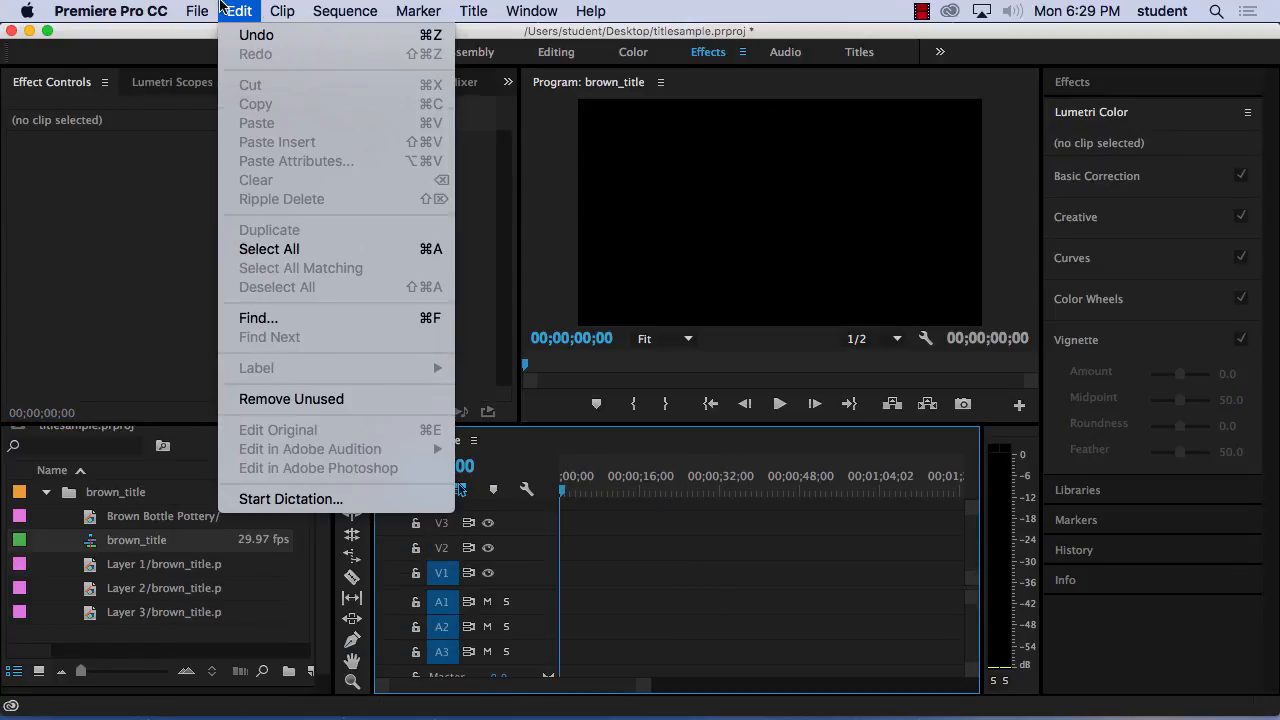
pyautogui.click(256, 35)
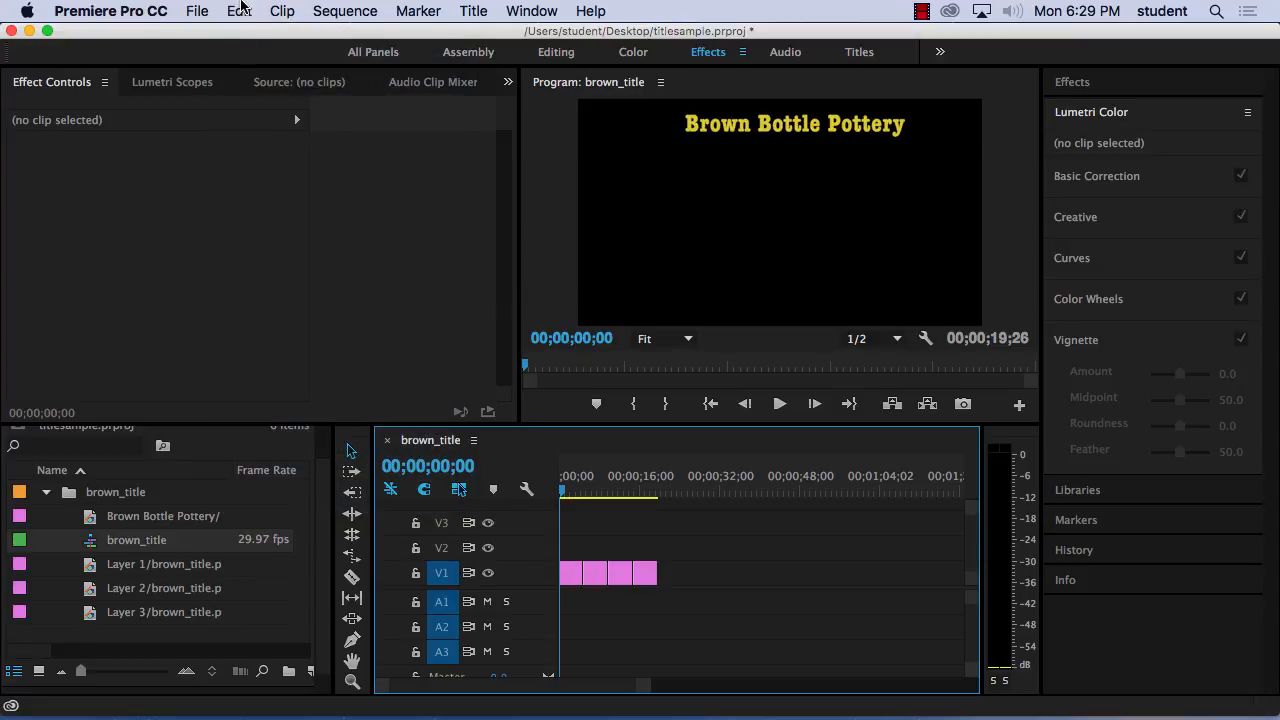
# Undo the placement of the layer clips on V1, redo it, and undo it again.
pyautogui.click(240, 10)
pyautogui.click(240, 35)
pyautogui.click(239, 11)
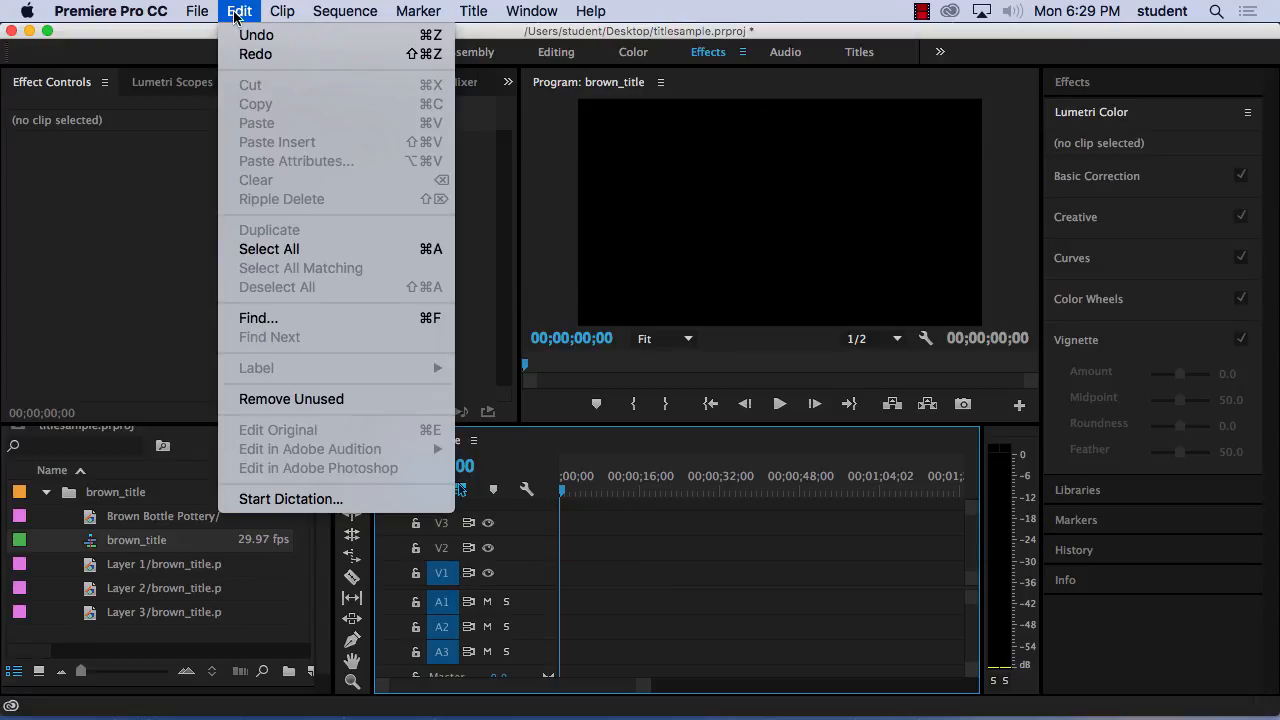
pyautogui.click(238, 52)
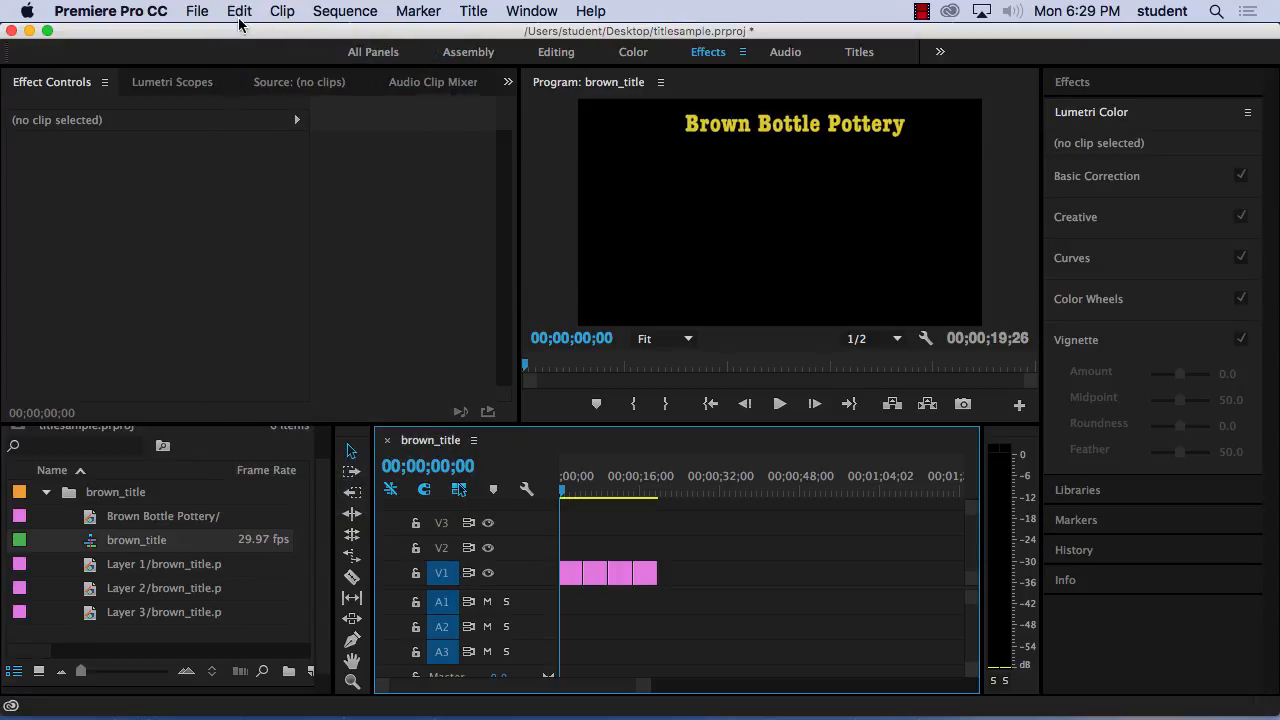
pyautogui.click(239, 11)
pyautogui.click(244, 31)
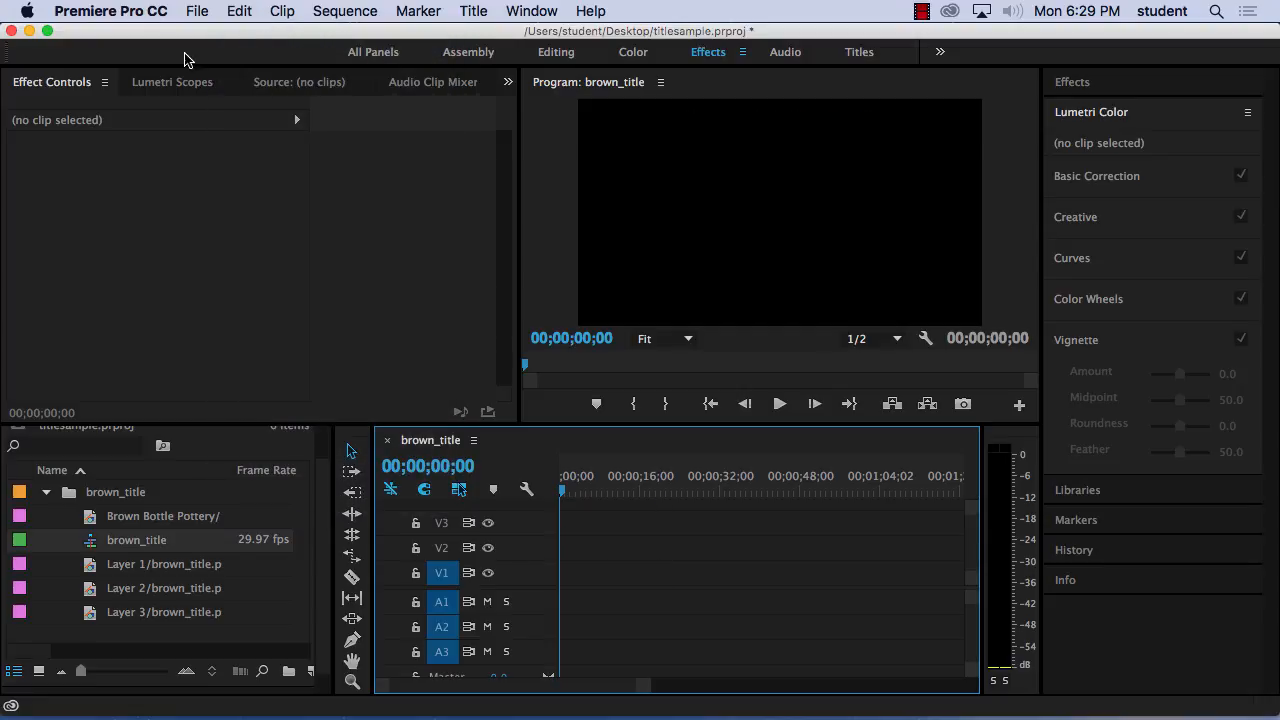
# Import brown_title.psd again as a sequence with all four layers selected.
pyautogui.click(197, 11)
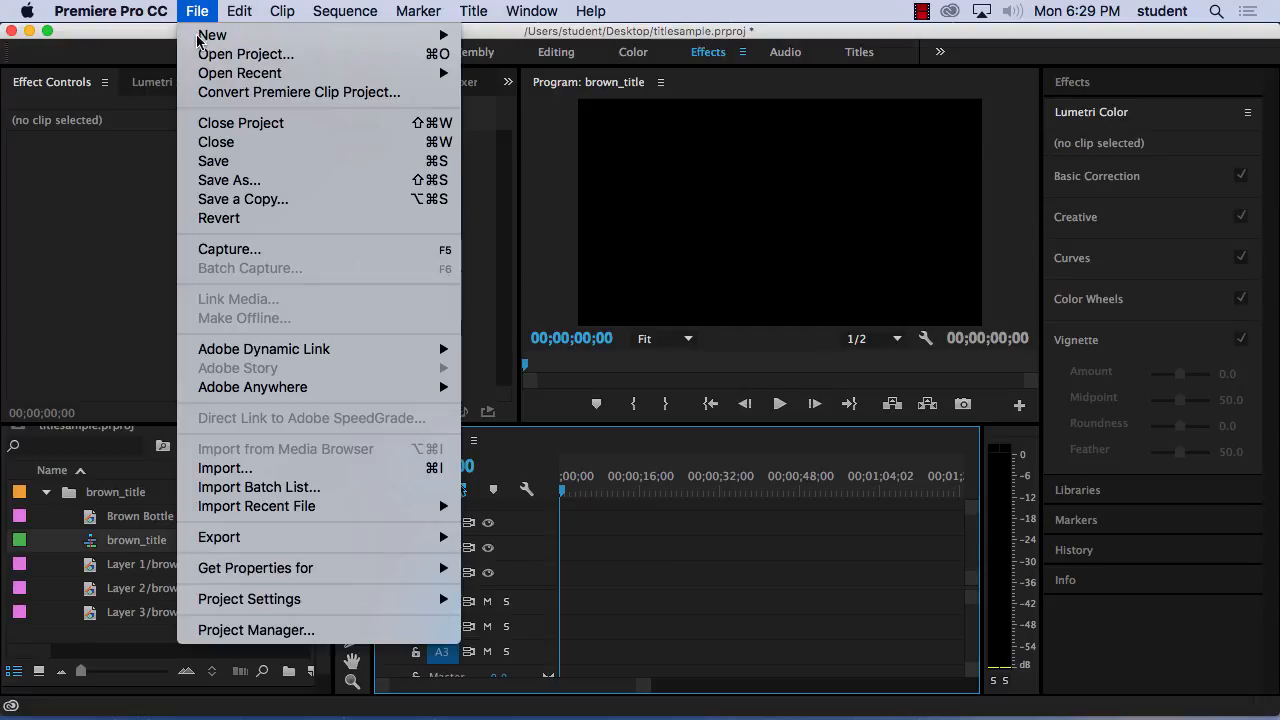
pyautogui.click(226, 468)
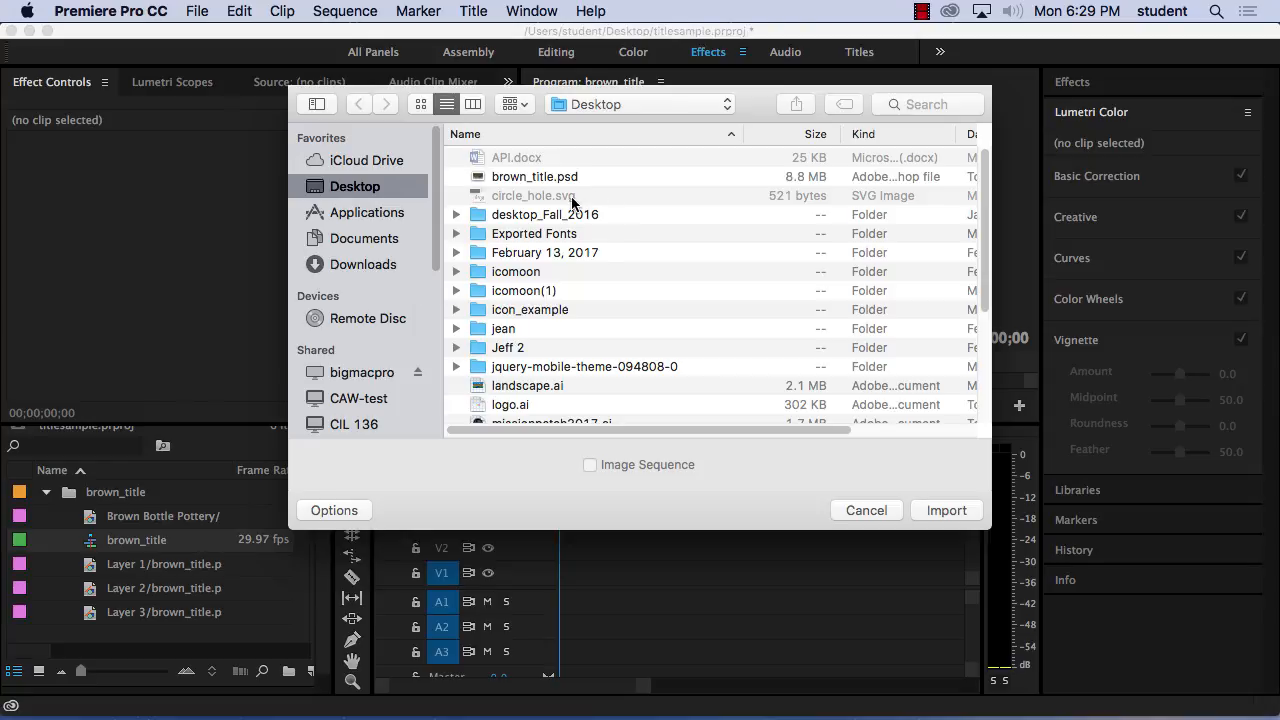
pyautogui.click(565, 177)
pyautogui.click(945, 510)
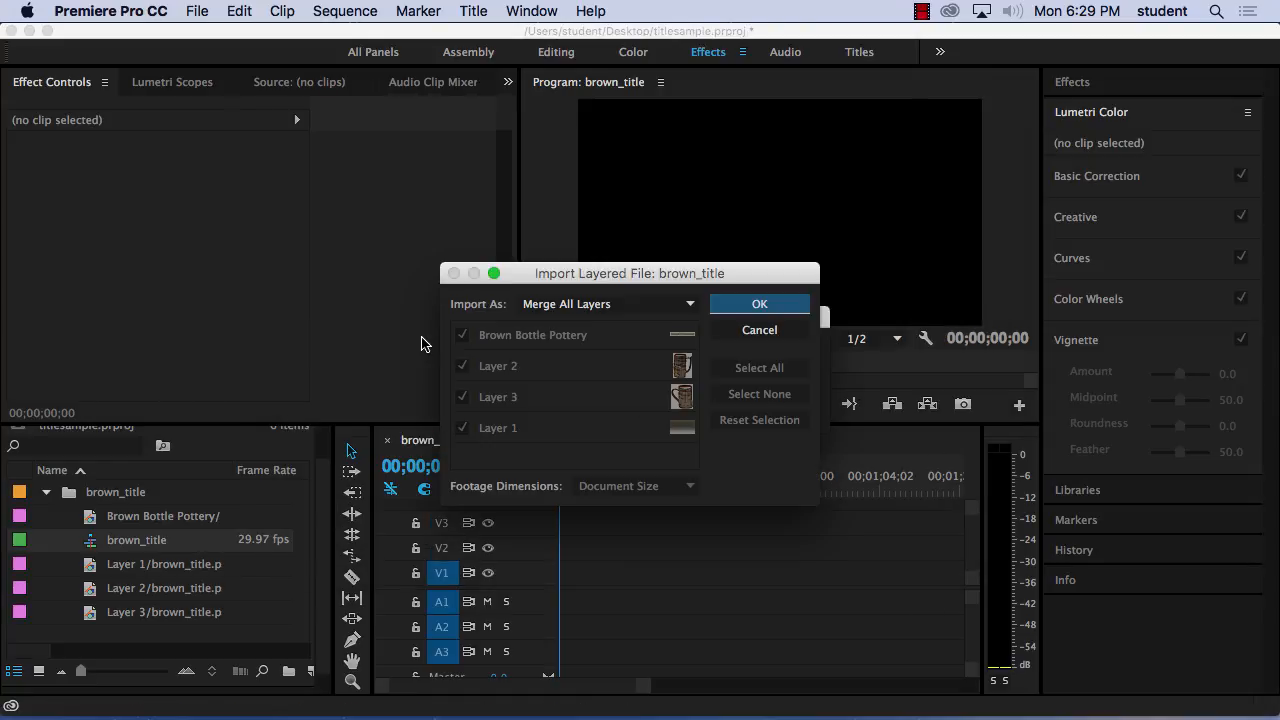
pyautogui.click(590, 305)
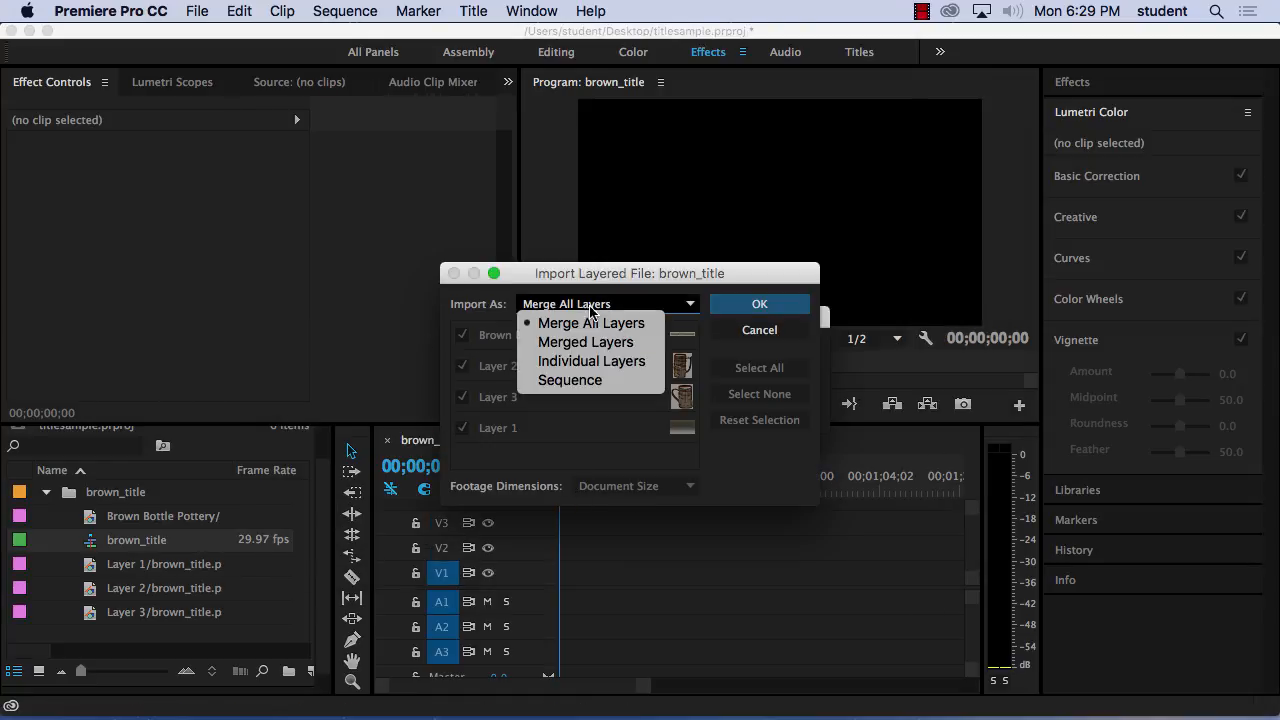
pyautogui.click(586, 381)
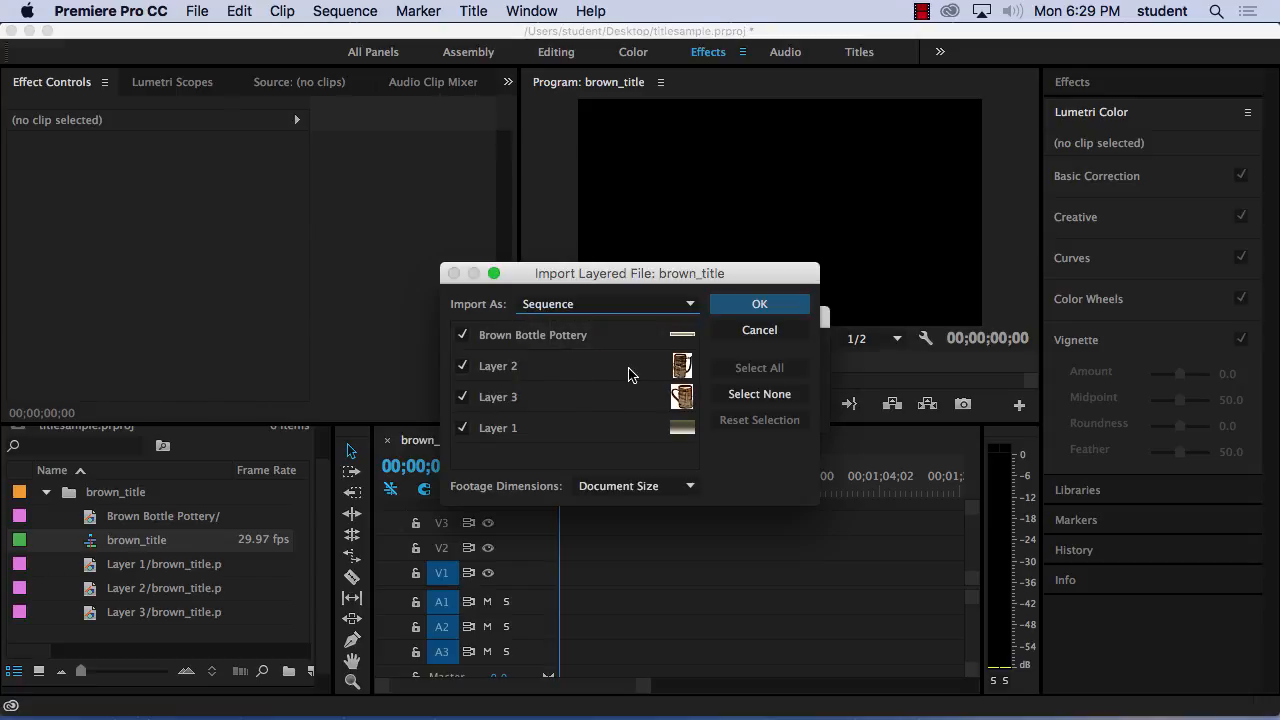
pyautogui.click(759, 305)
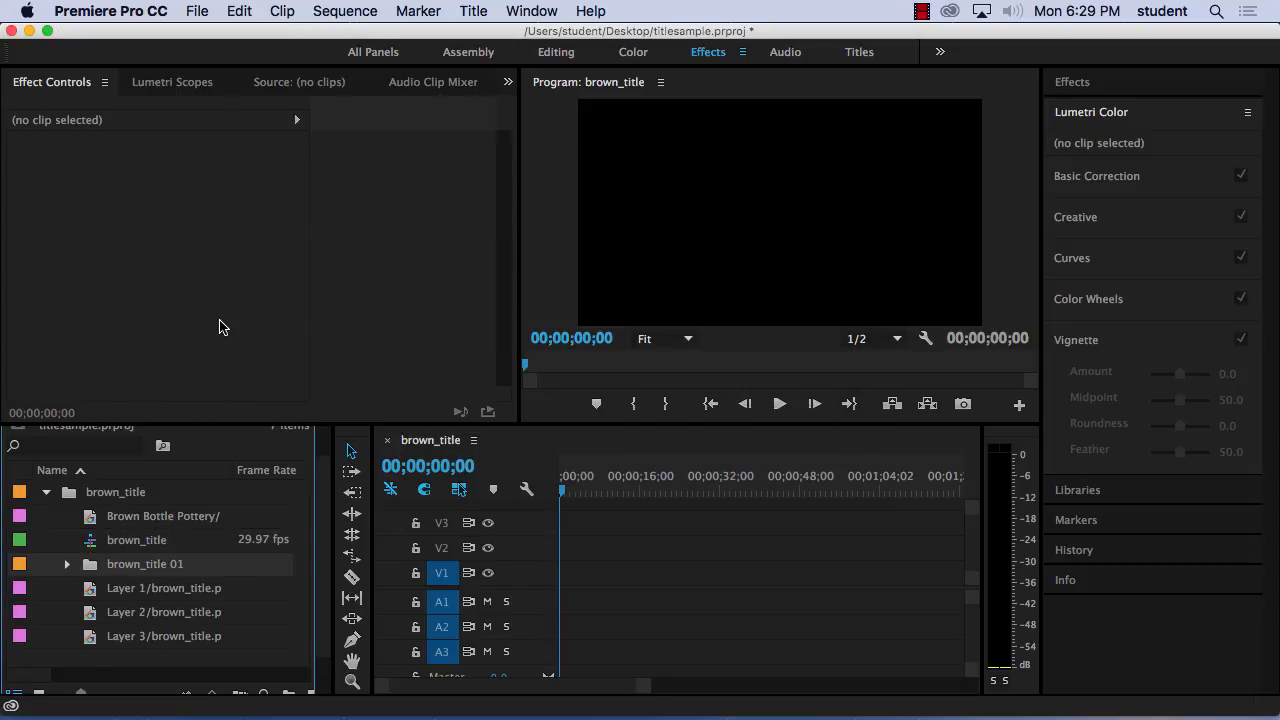
# Check the contents of the brown_title 01 bin and delete the whole brown_title bin from the project.
pyautogui.click(67, 565)
pyautogui.click(67, 565)
pyautogui.click(80, 496)
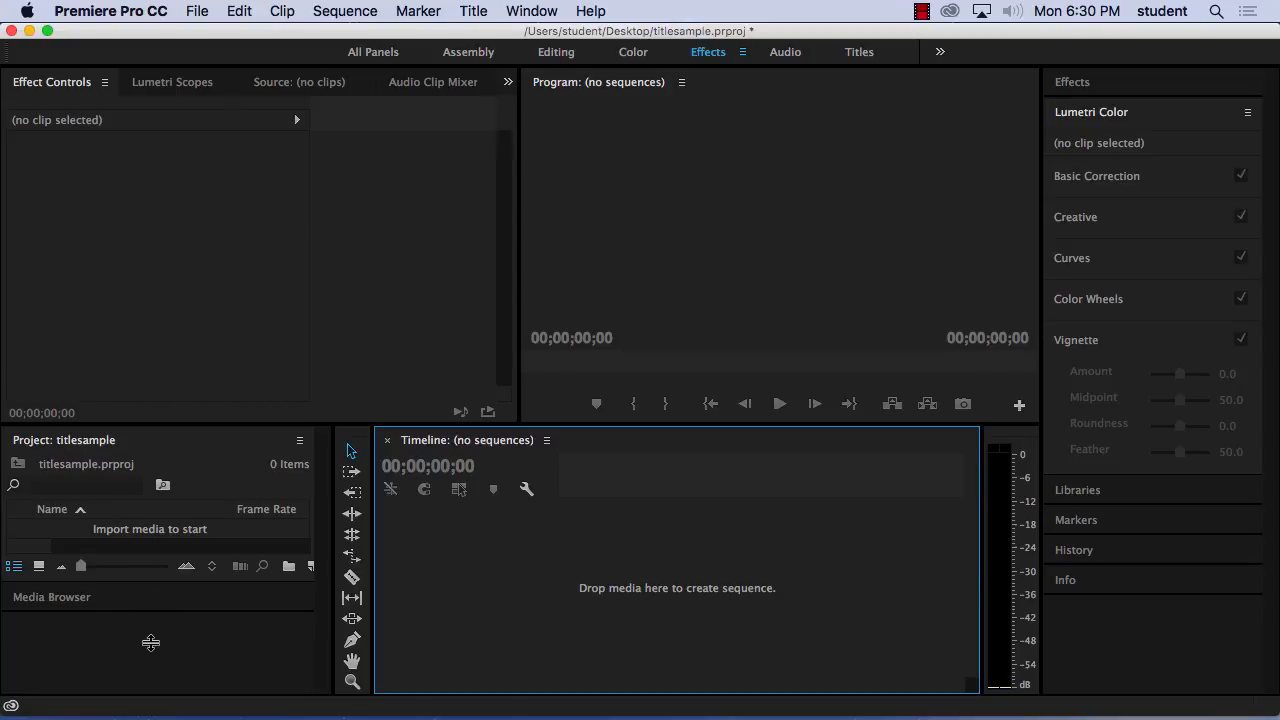
# Make the project and timeline area taller and close the Media Browser.
pyautogui.moveTo(156, 424); pyautogui.dragTo(190, 276)
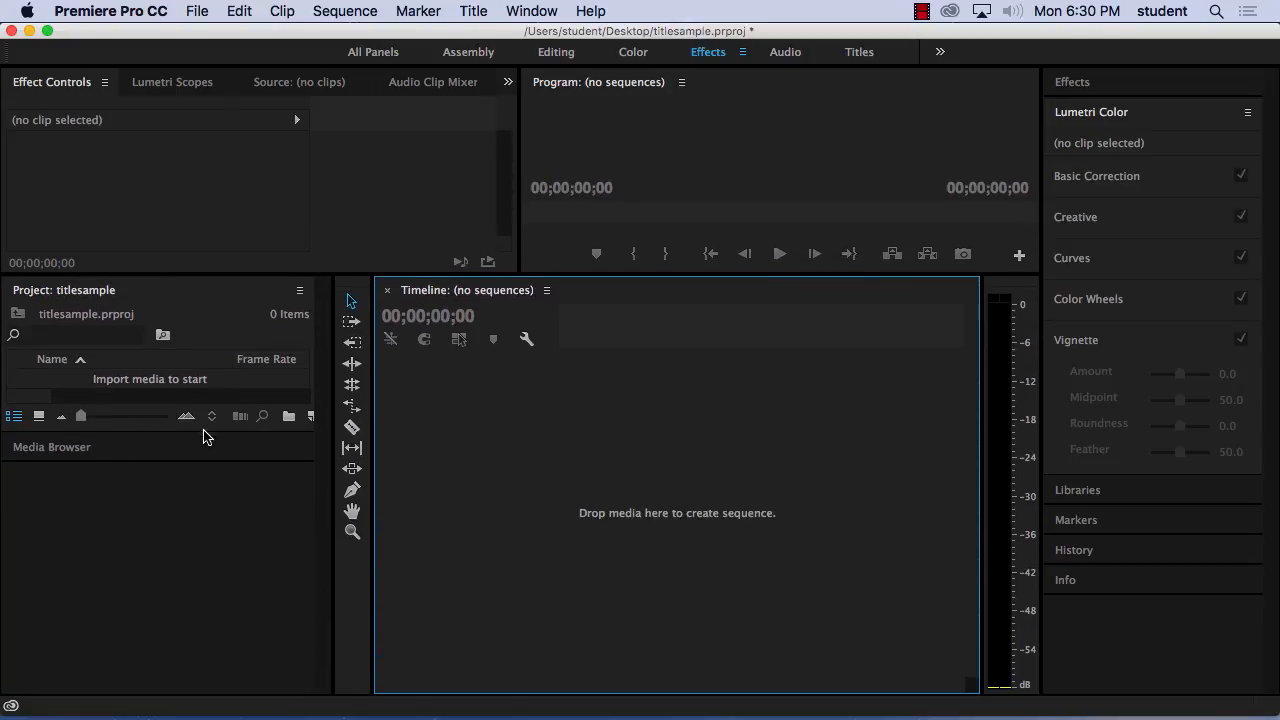
pyautogui.click(70, 440)
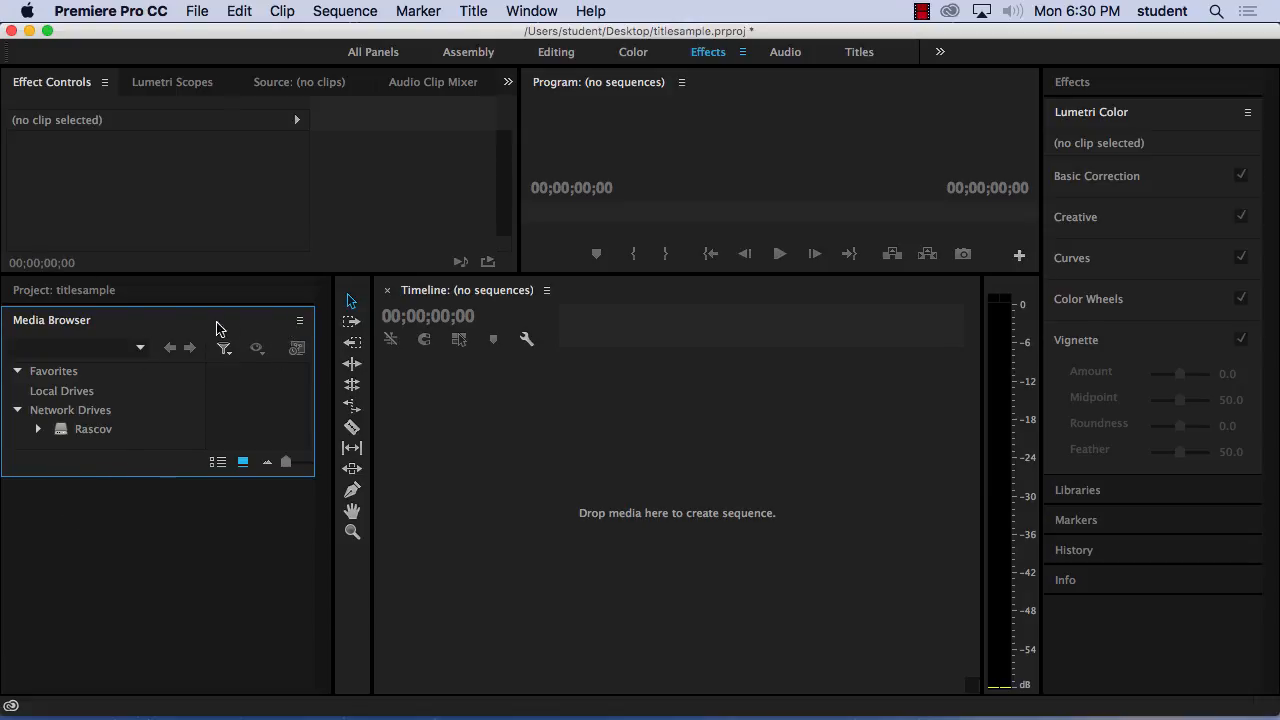
pyautogui.click(299, 321)
pyautogui.click(352, 339)
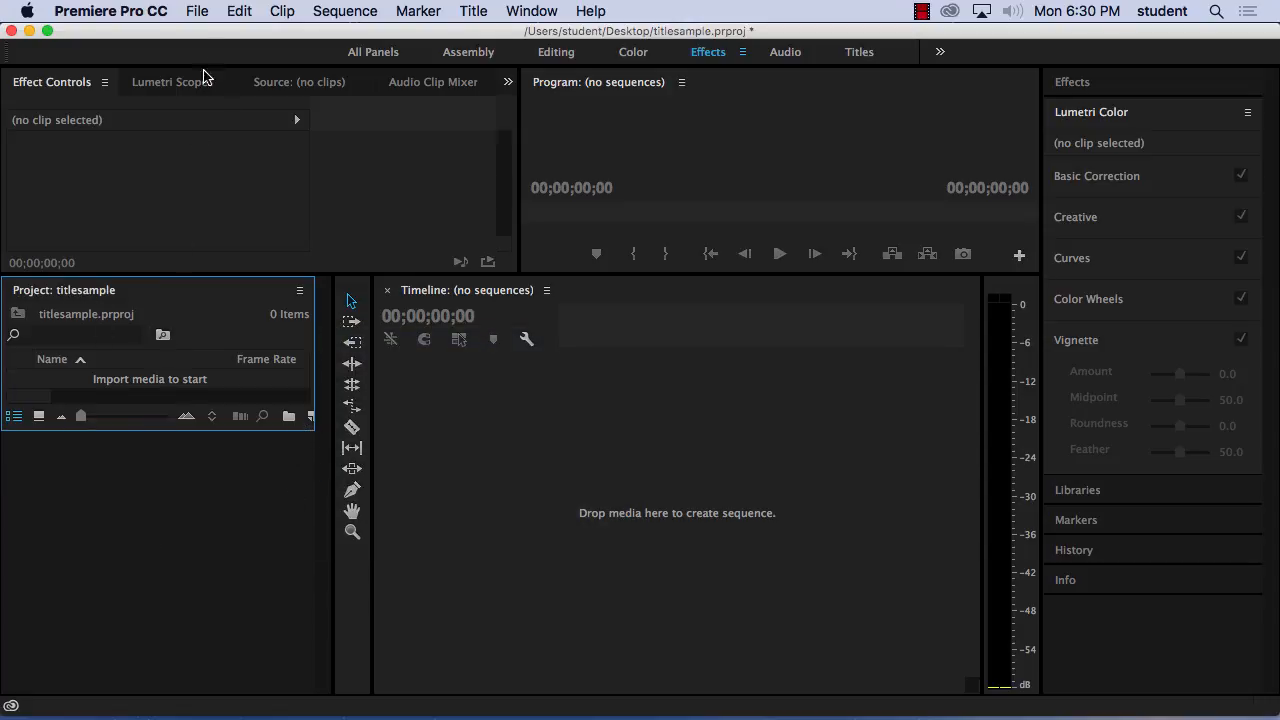
# Import brown_title.psd from the Desktop as a sequence, keeping all four layers and Document Size footage dimensions.
pyautogui.click(197, 9)
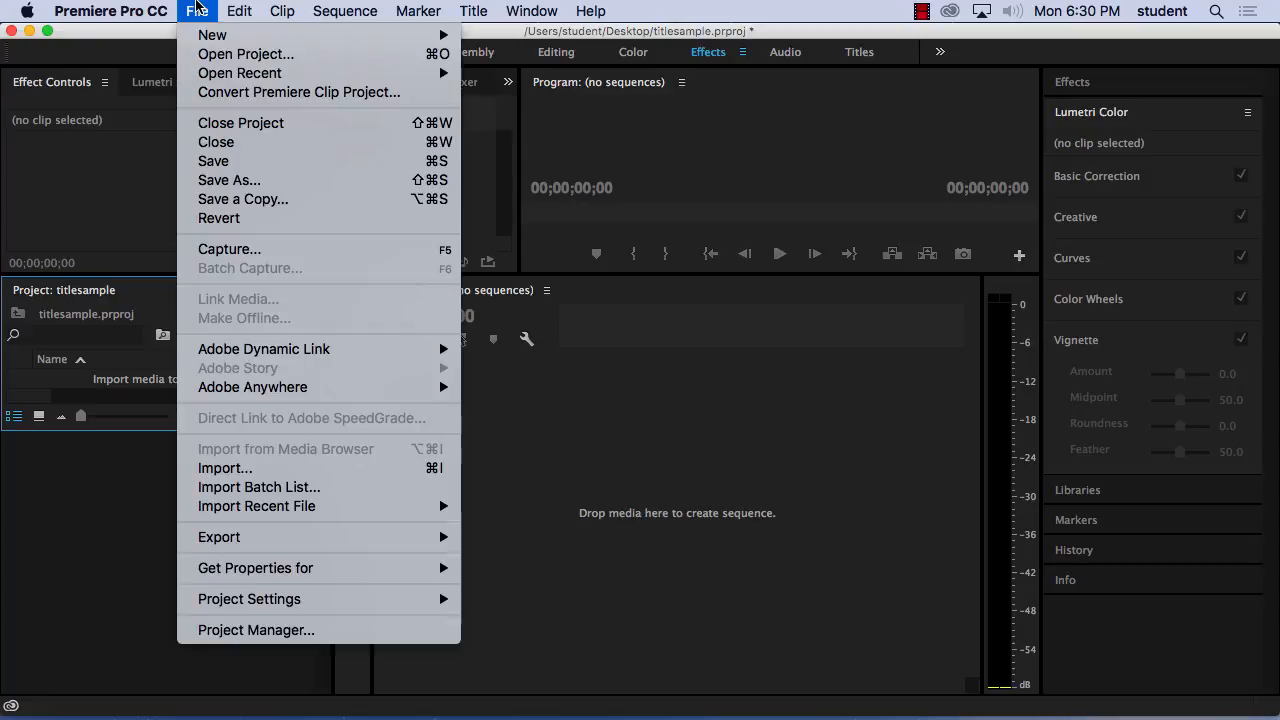
pyautogui.click(270, 470)
pyautogui.click(561, 180)
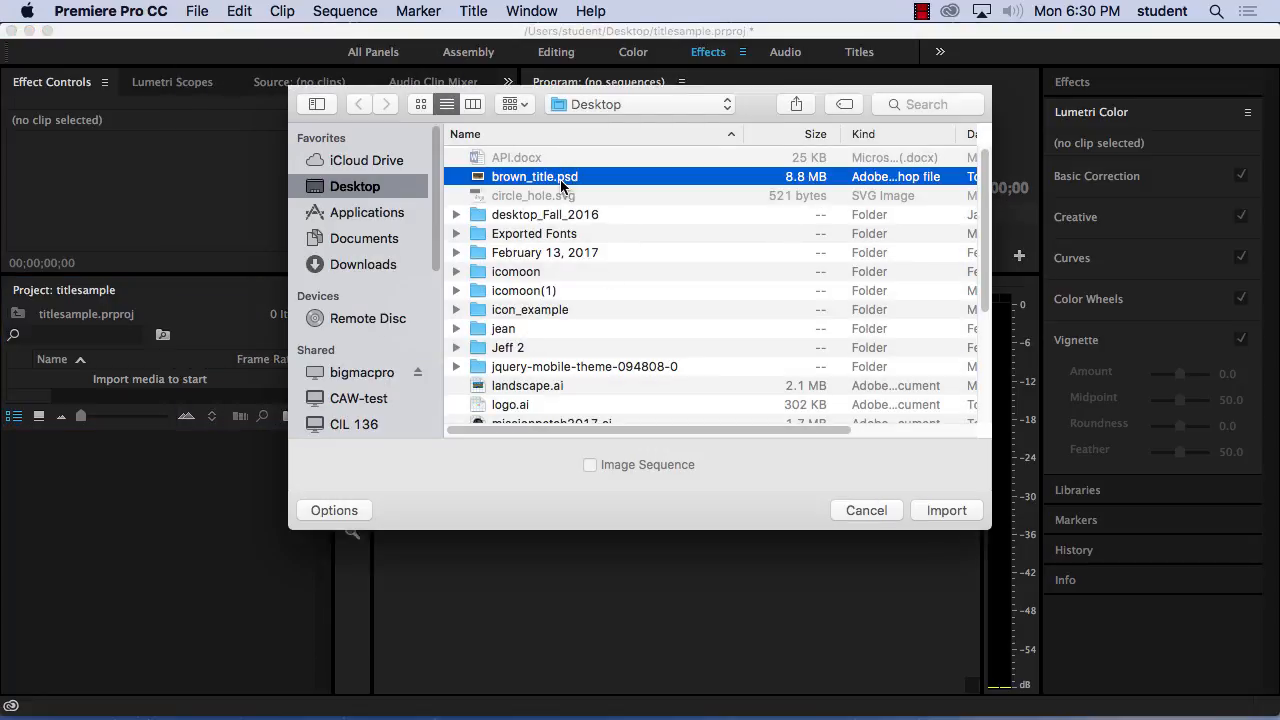
pyautogui.click(918, 510)
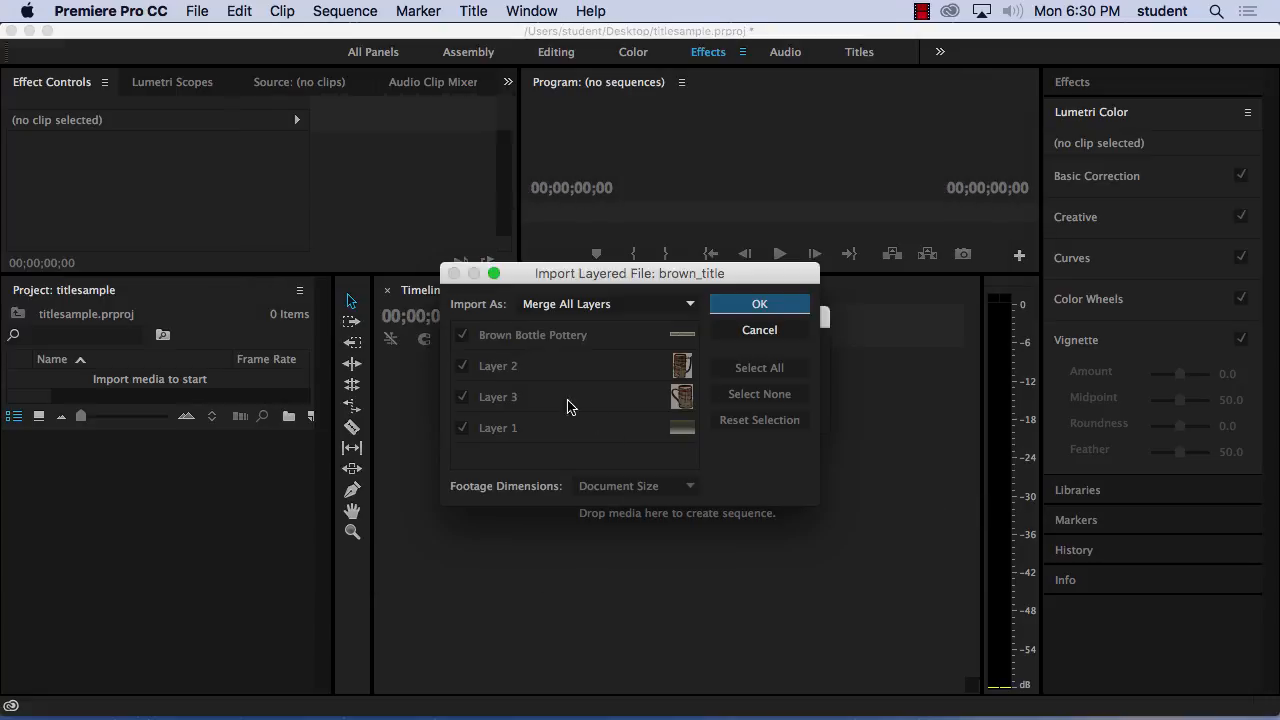
pyautogui.moveTo(609, 272); pyautogui.dragTo(342, 186)
pyautogui.click(345, 218)
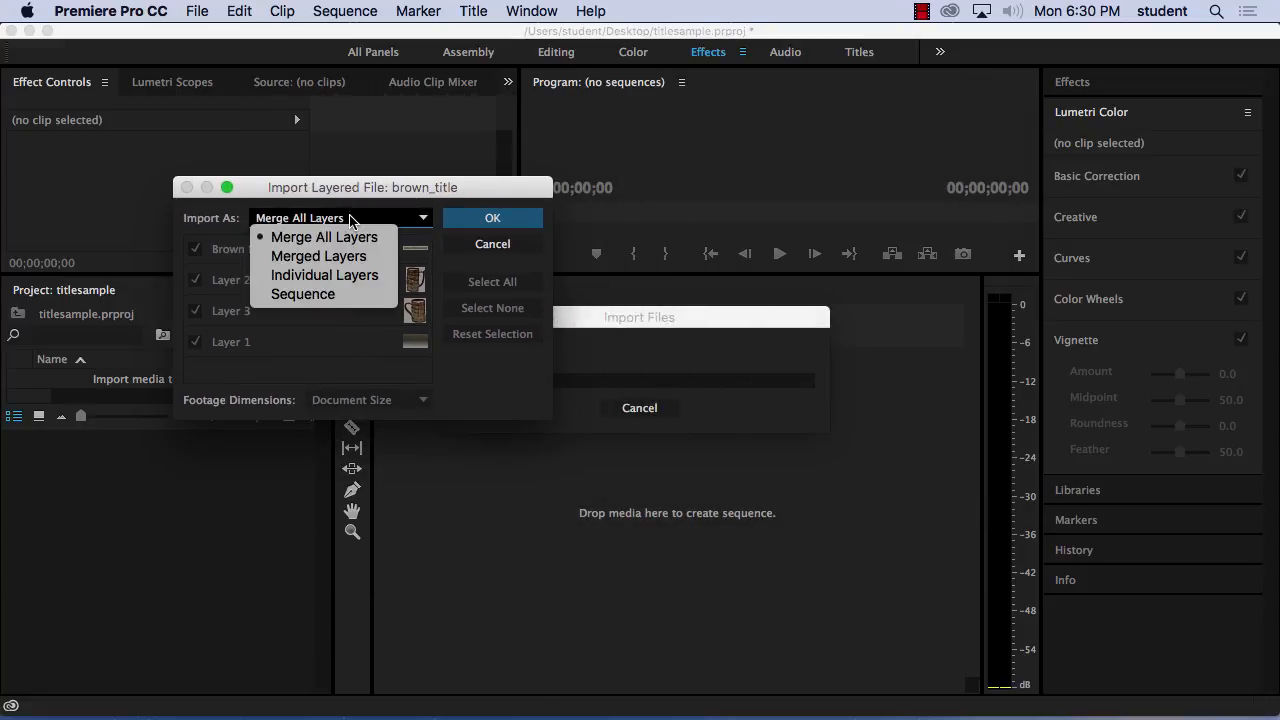
pyautogui.click(323, 295)
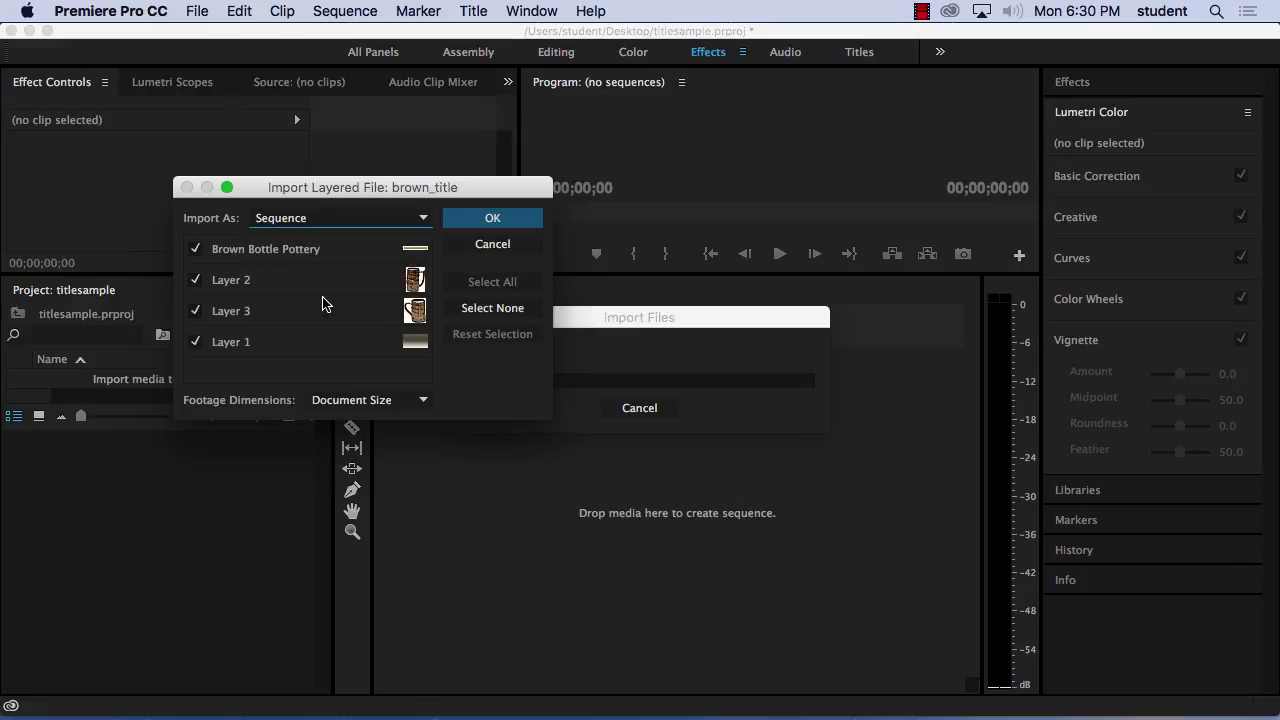
pyautogui.click(478, 220)
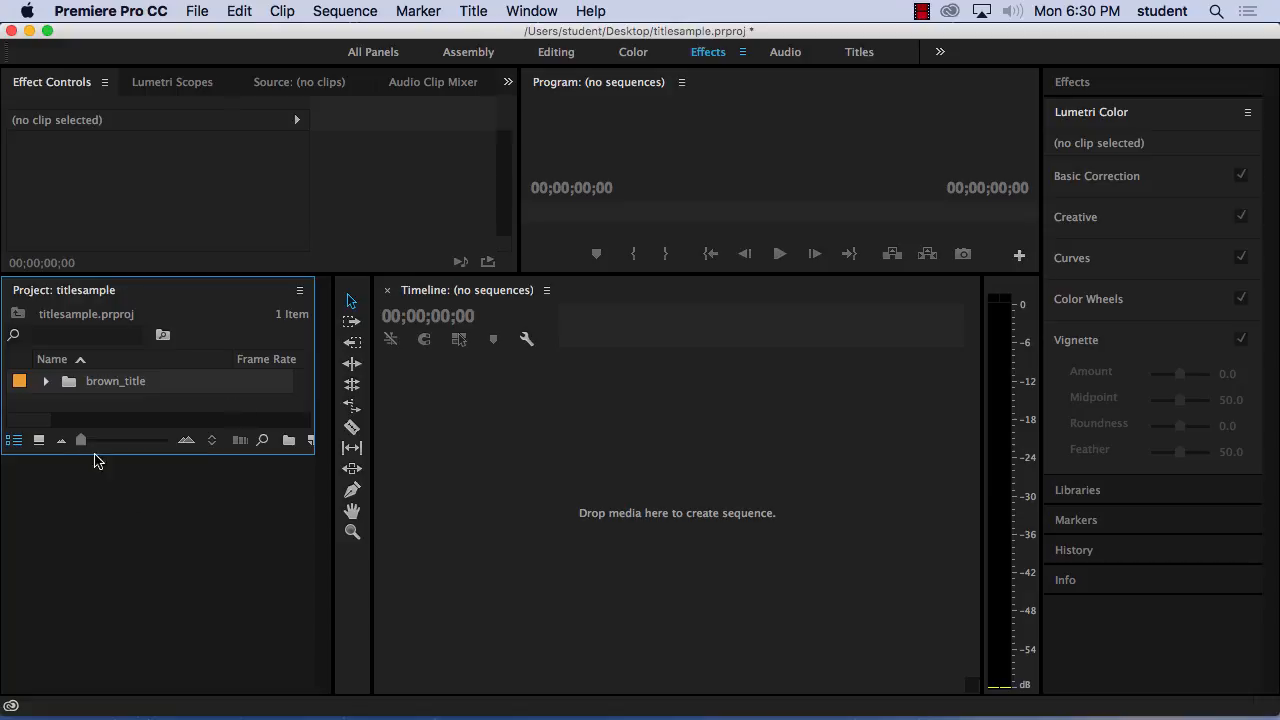
# Open the brown_title sequence from the brown_title bin and make the program monitor taller.
pyautogui.click(46, 381)
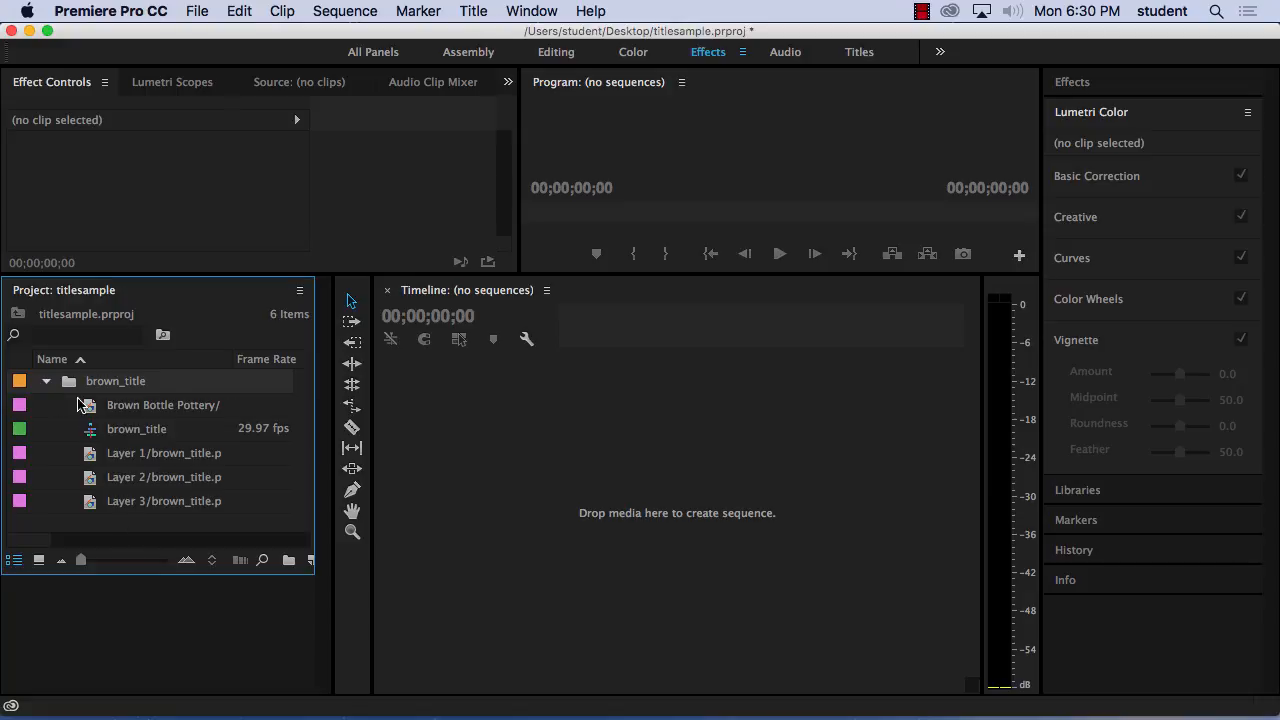
pyautogui.click(46, 382)
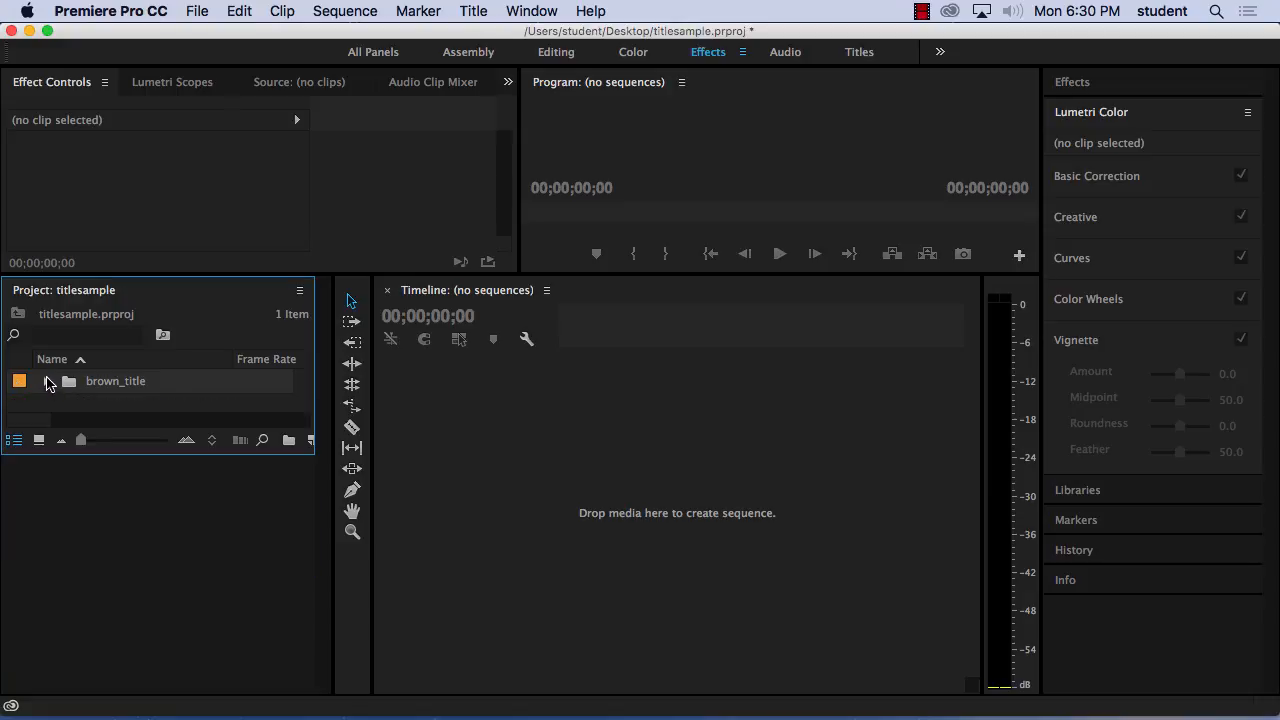
pyautogui.click(46, 382)
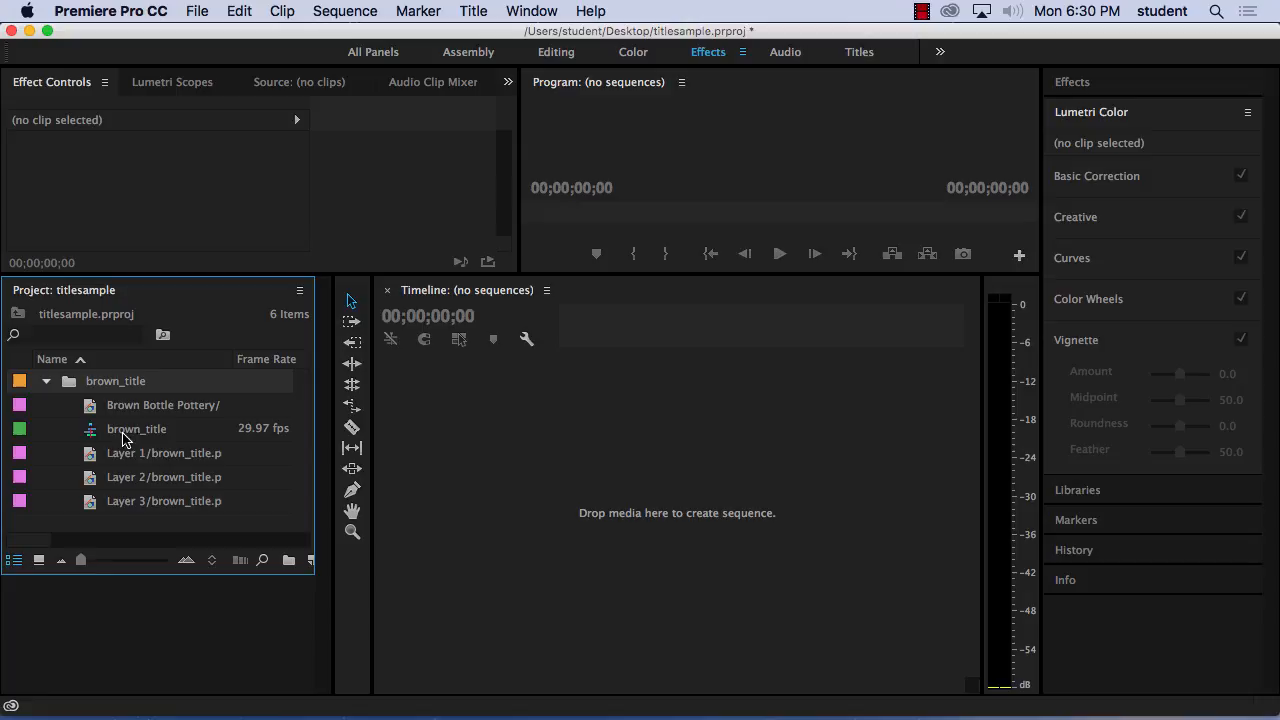
pyautogui.click(46, 381)
pyautogui.click(46, 381)
pyautogui.doubleClick(90, 432)
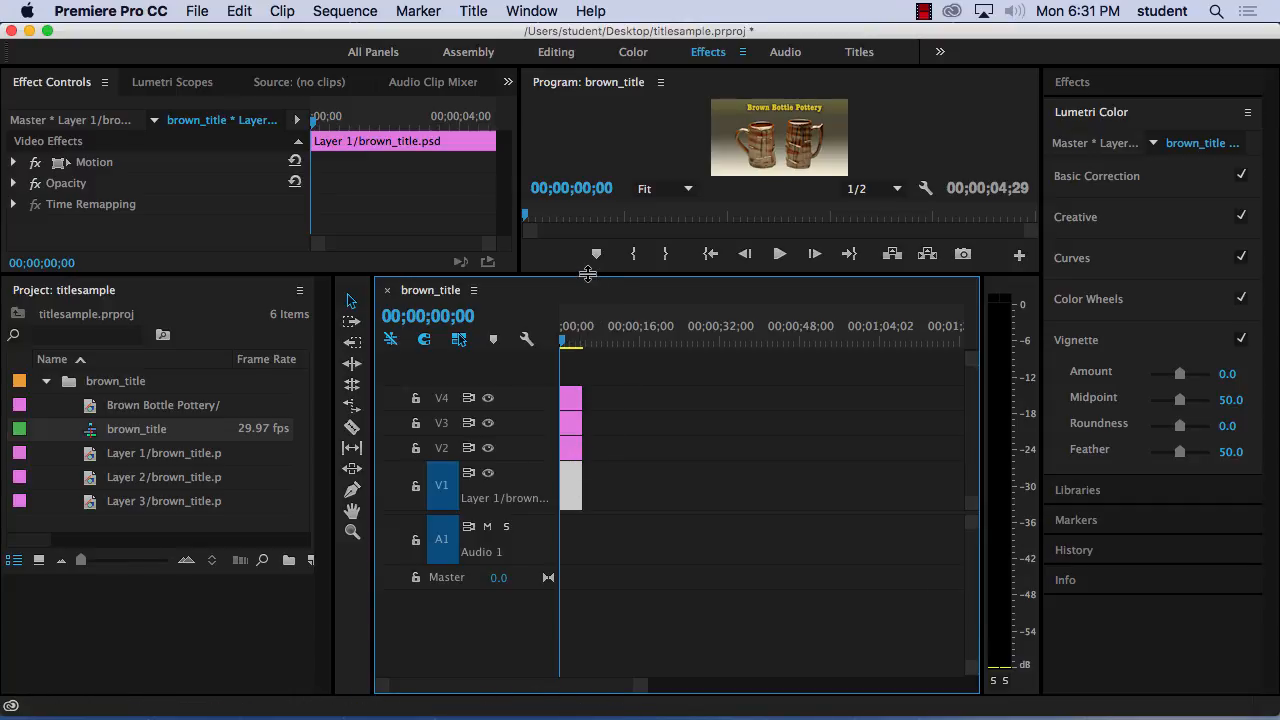
pyautogui.moveTo(588, 273); pyautogui.dragTo(588, 348)
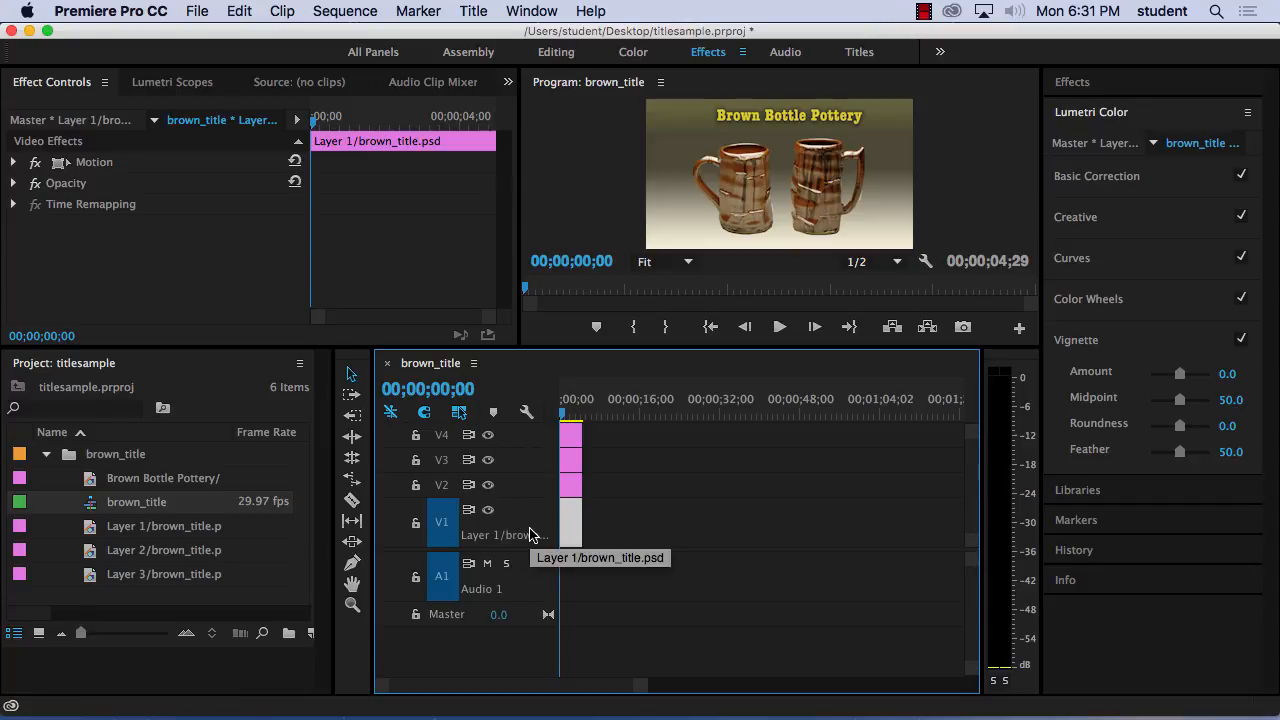
# Hide and show the V2, V3 and V4 tracks one at a time to check which layer each holds.
pyautogui.click(489, 486)
pyautogui.click(489, 486)
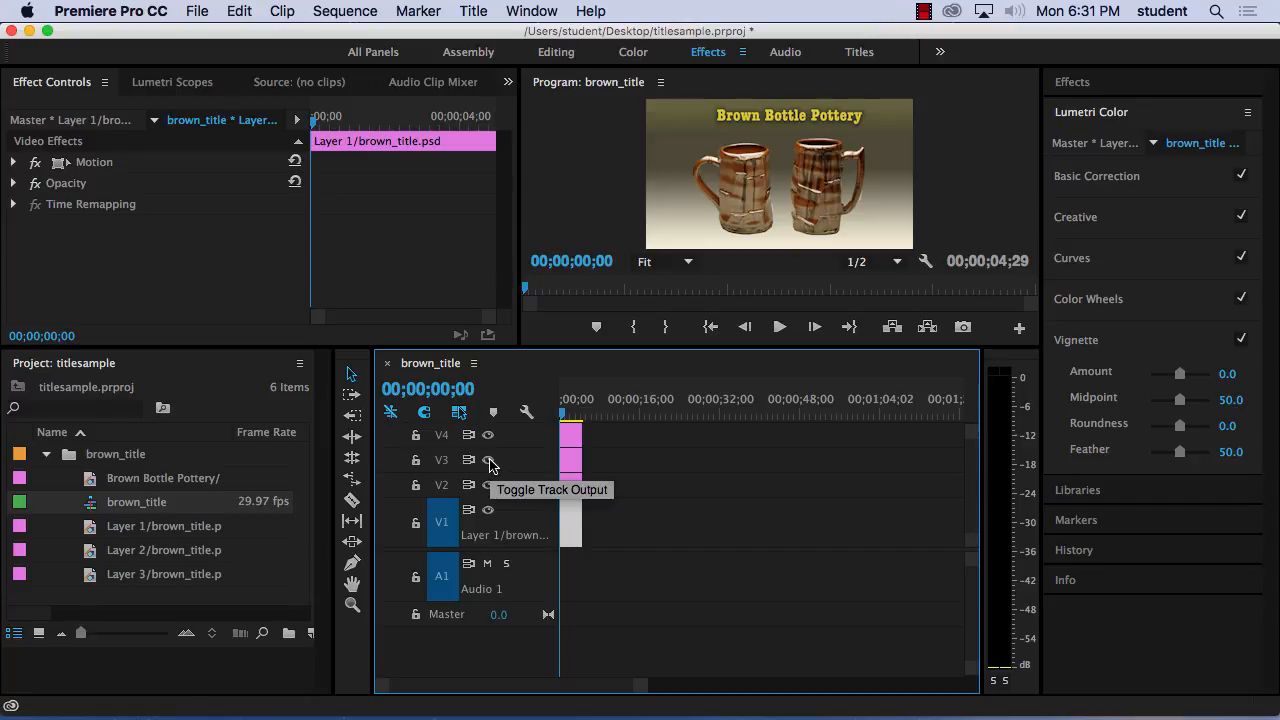
pyautogui.click(489, 461)
pyautogui.click(489, 461)
pyautogui.click(489, 461)
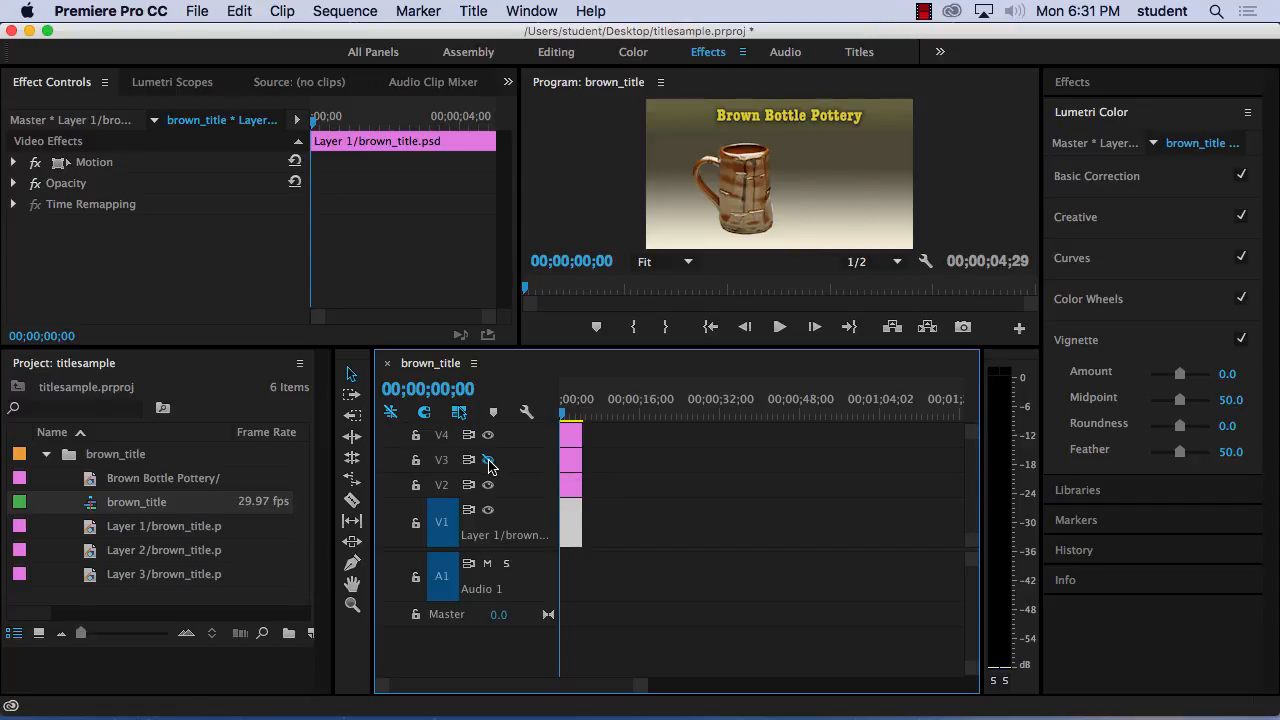
pyautogui.click(489, 461)
pyautogui.click(489, 436)
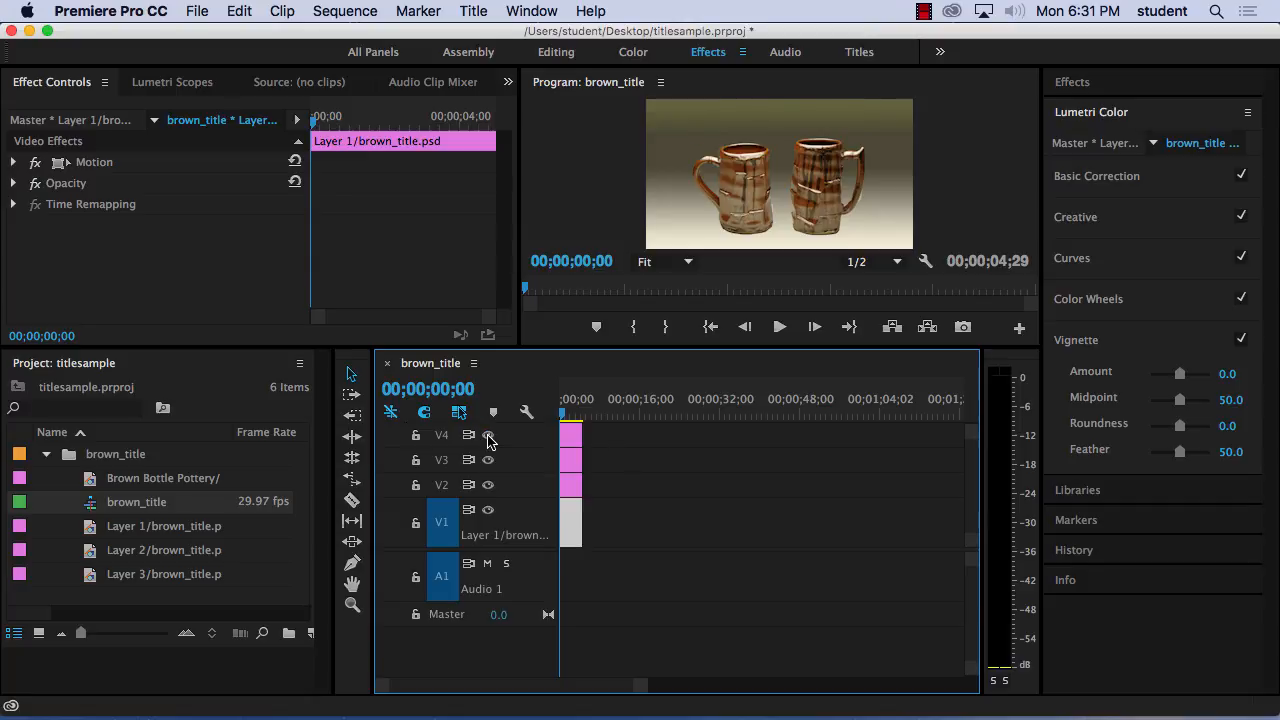
pyautogui.click(489, 436)
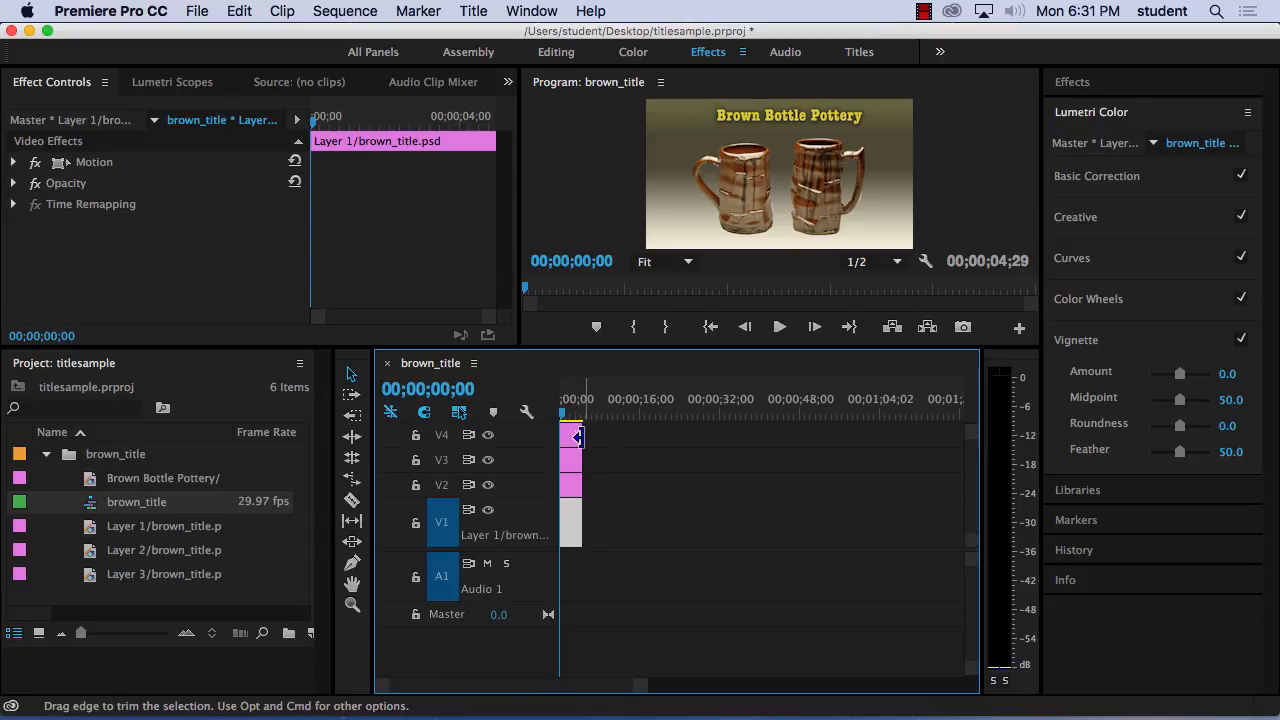
# Extend all four layer clips to about 00;00;13;23 and trim the V2, V3 and V4 clips to start at about 1, 4 and 6 seconds.
pyautogui.moveTo(578, 437); pyautogui.dragTo(615, 511)
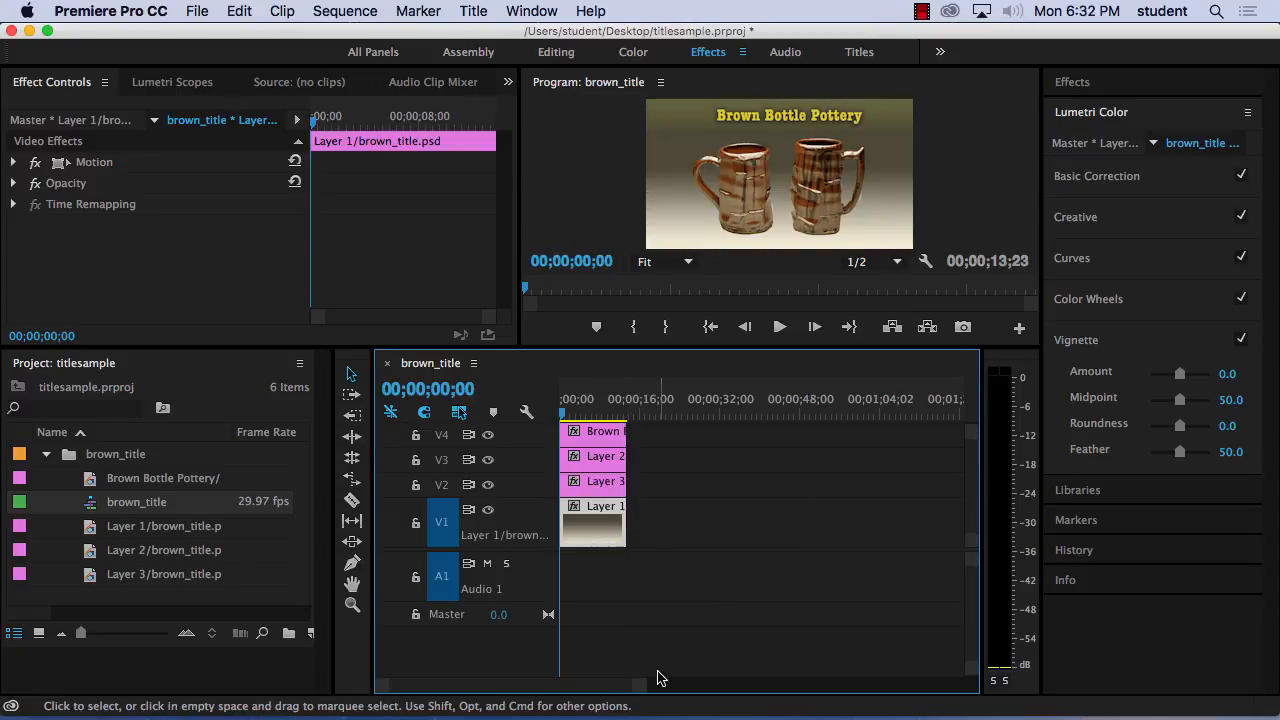
pyautogui.moveTo(637, 688); pyautogui.dragTo(572, 686)
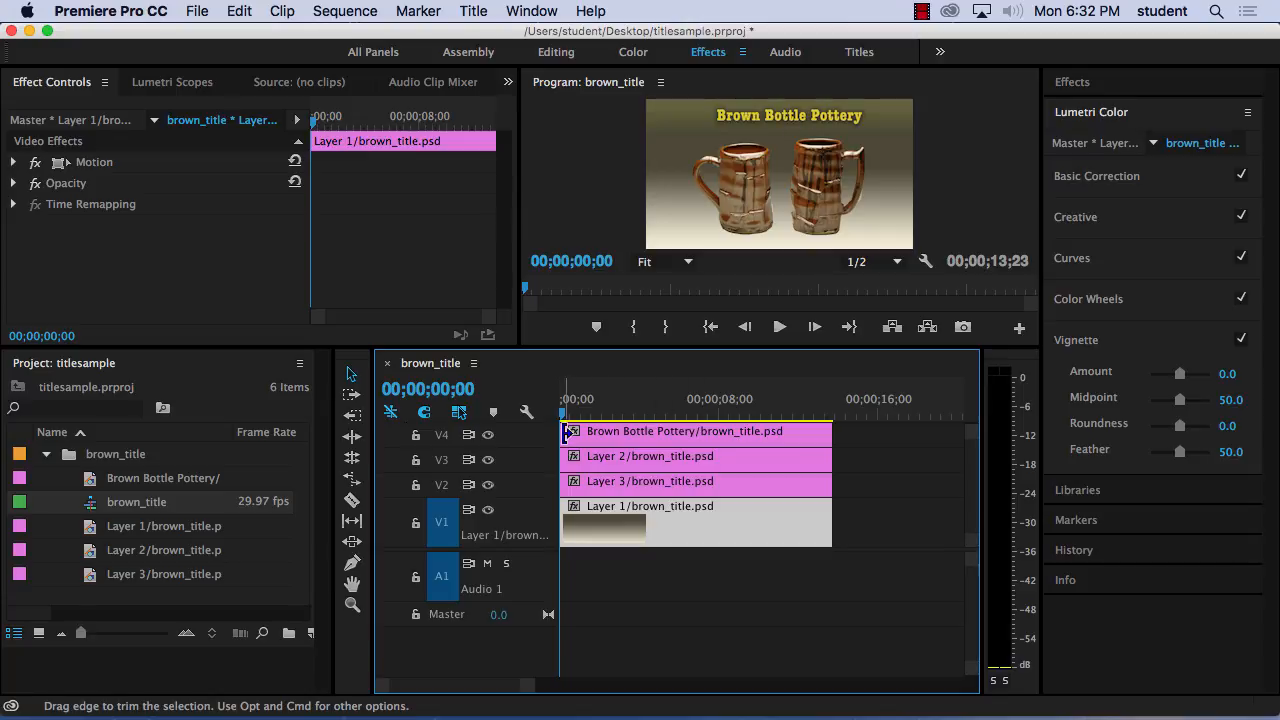
pyautogui.moveTo(566, 431); pyautogui.dragTo(694, 440)
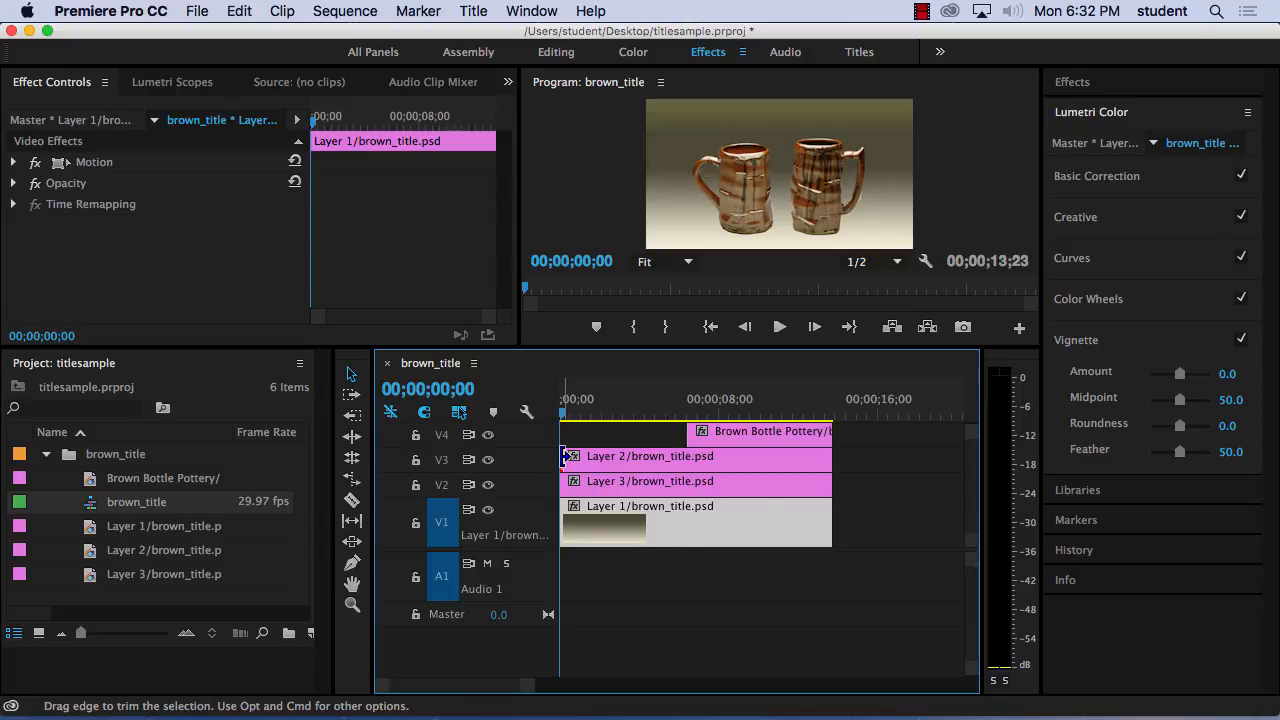
pyautogui.moveTo(565, 457); pyautogui.dragTo(647, 457)
pyautogui.moveTo(571, 483); pyautogui.dragTo(583, 484)
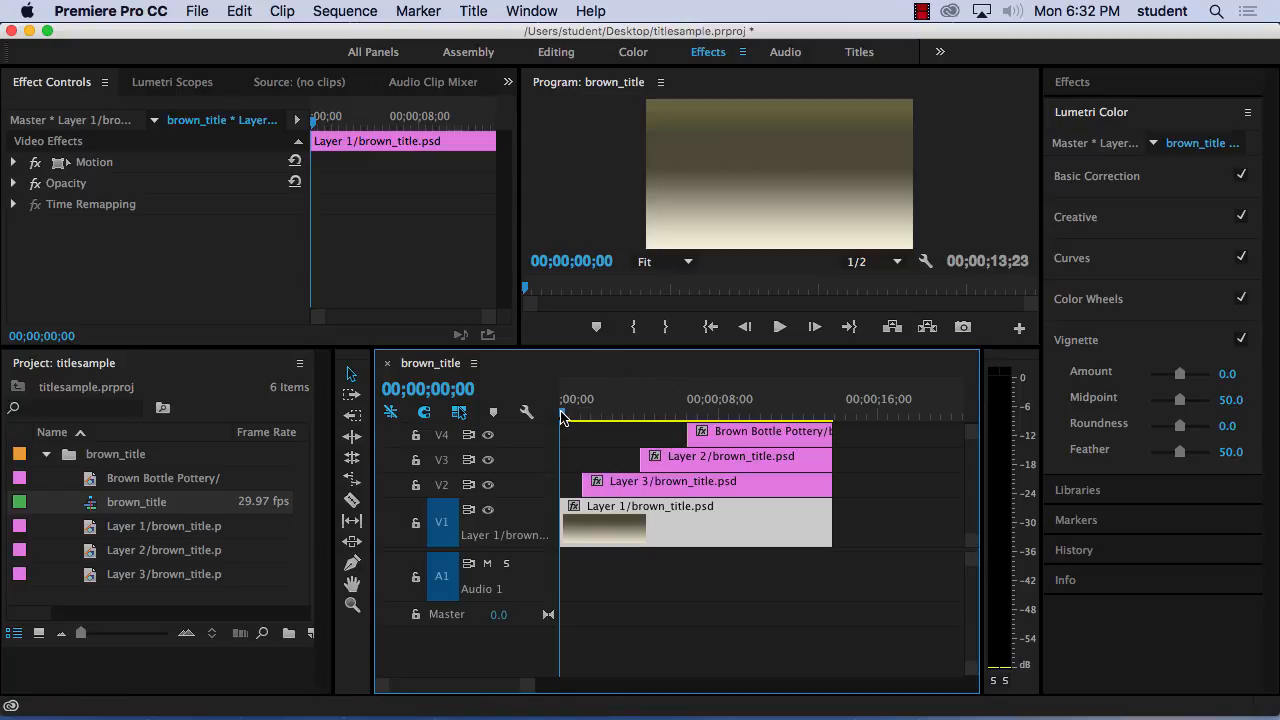
pyautogui.moveTo(561, 418); pyautogui.dragTo(715, 411)
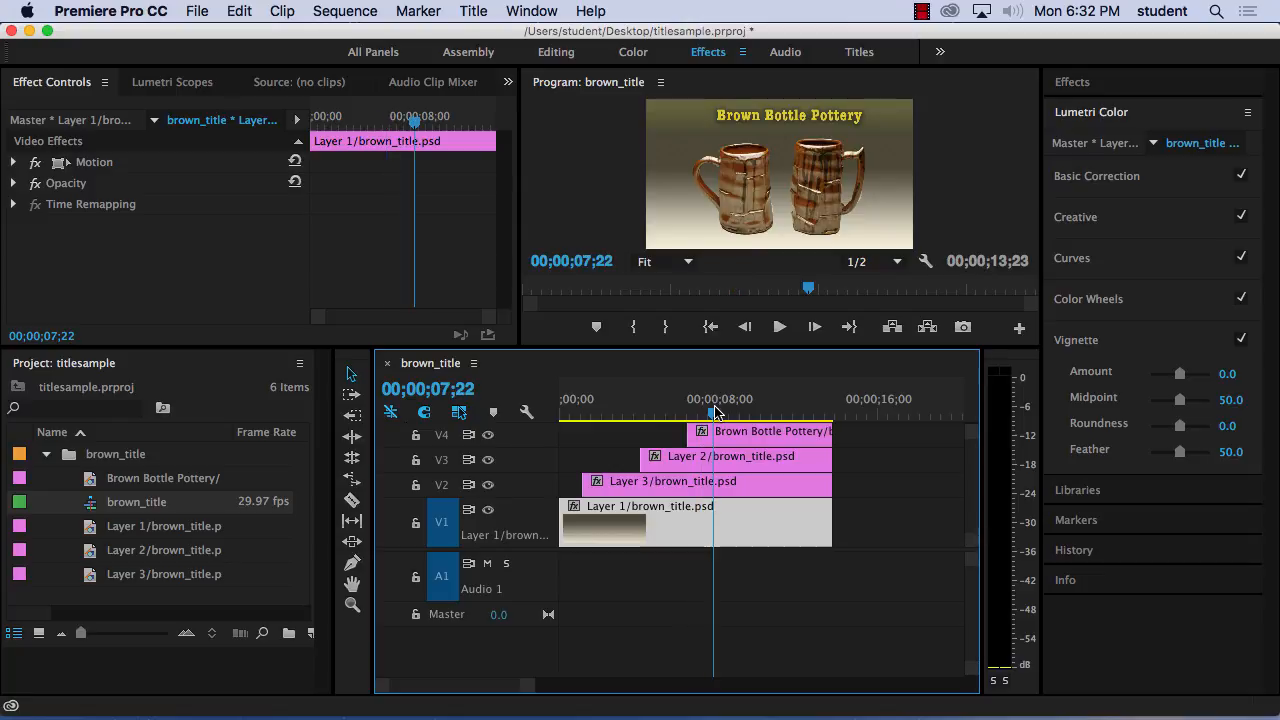
pyautogui.moveTo(715, 411); pyautogui.dragTo(522, 414)
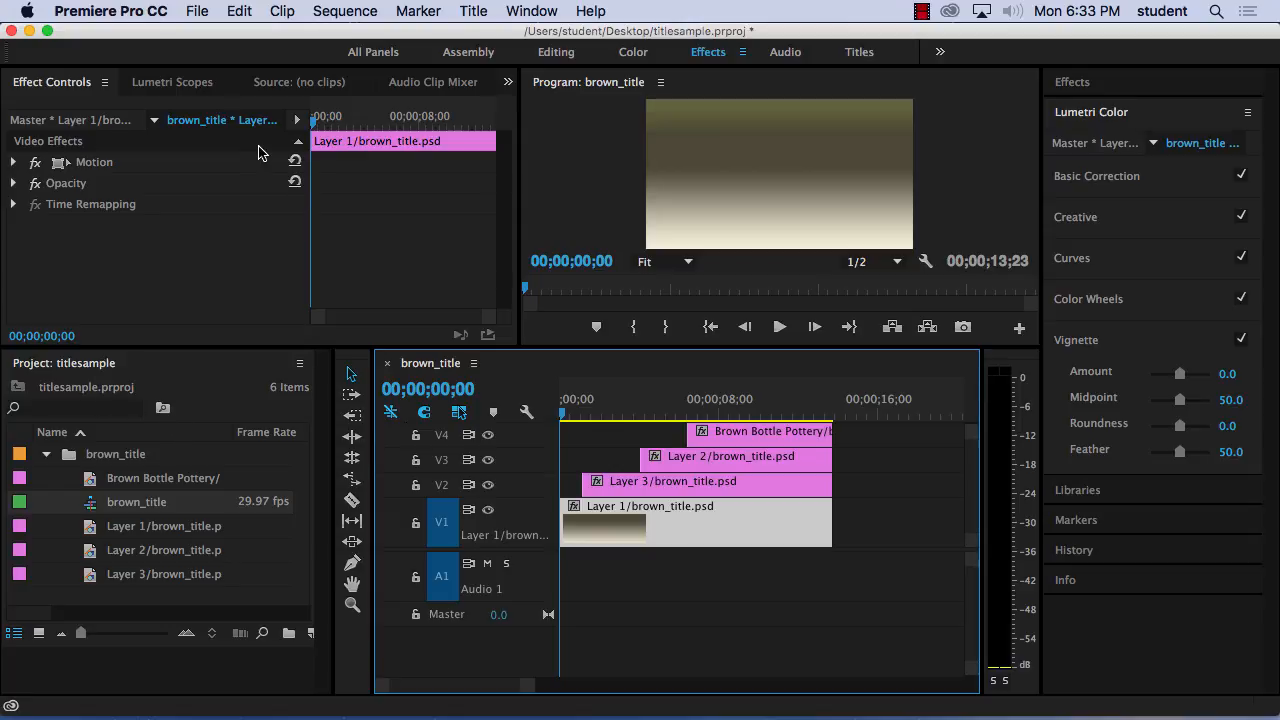
# Apply the Cross Dissolve video transition to the start of the V2, V3 and V4 clips.
pyautogui.click(540, 12)
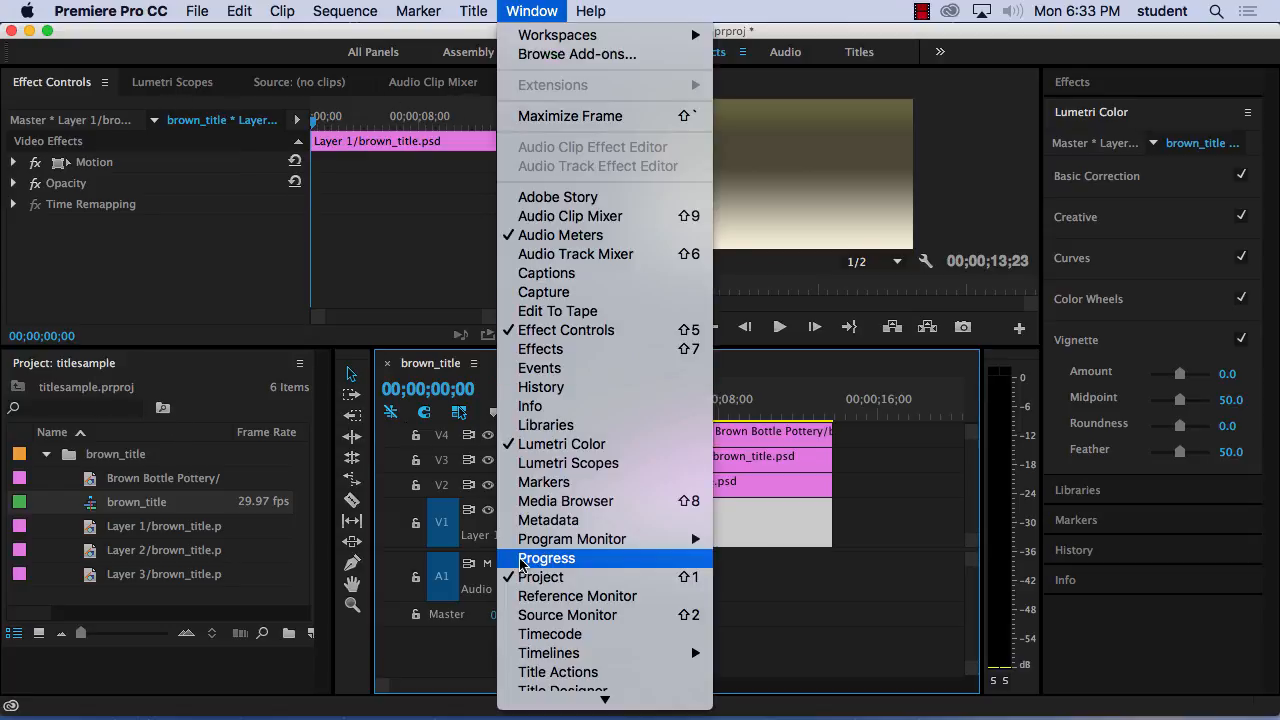
pyautogui.click(535, 349)
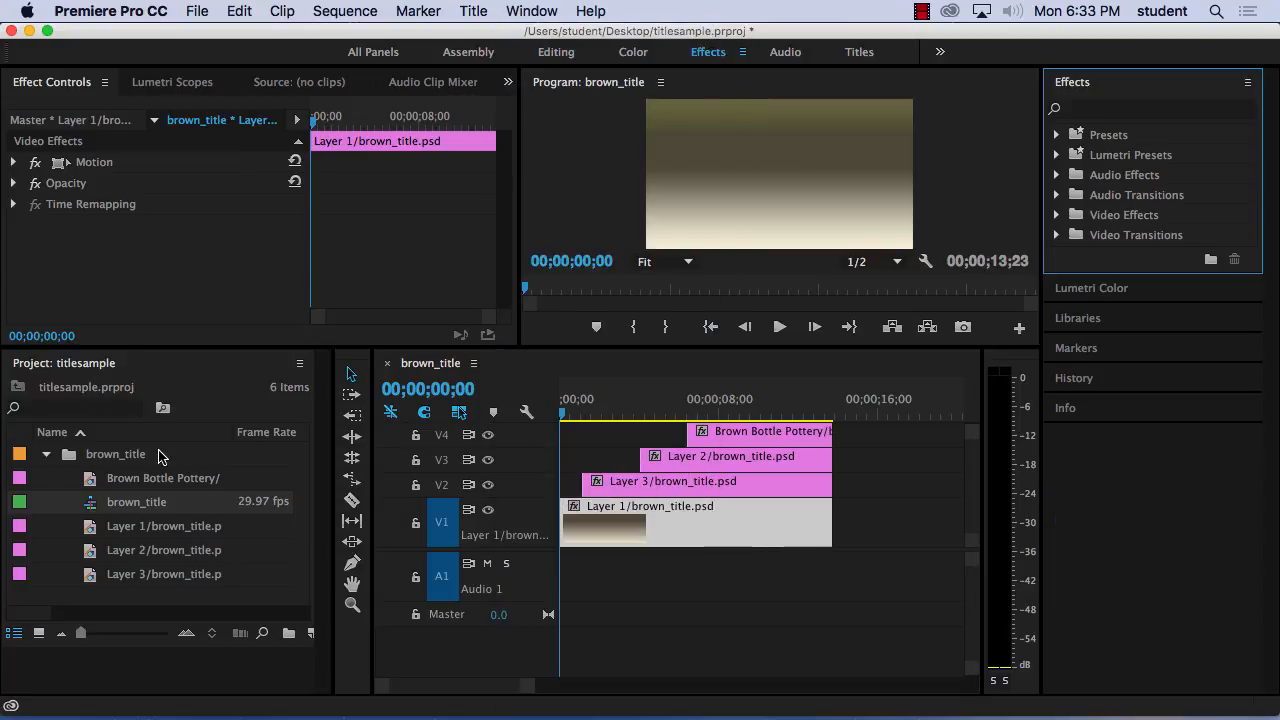
pyautogui.click(1057, 215)
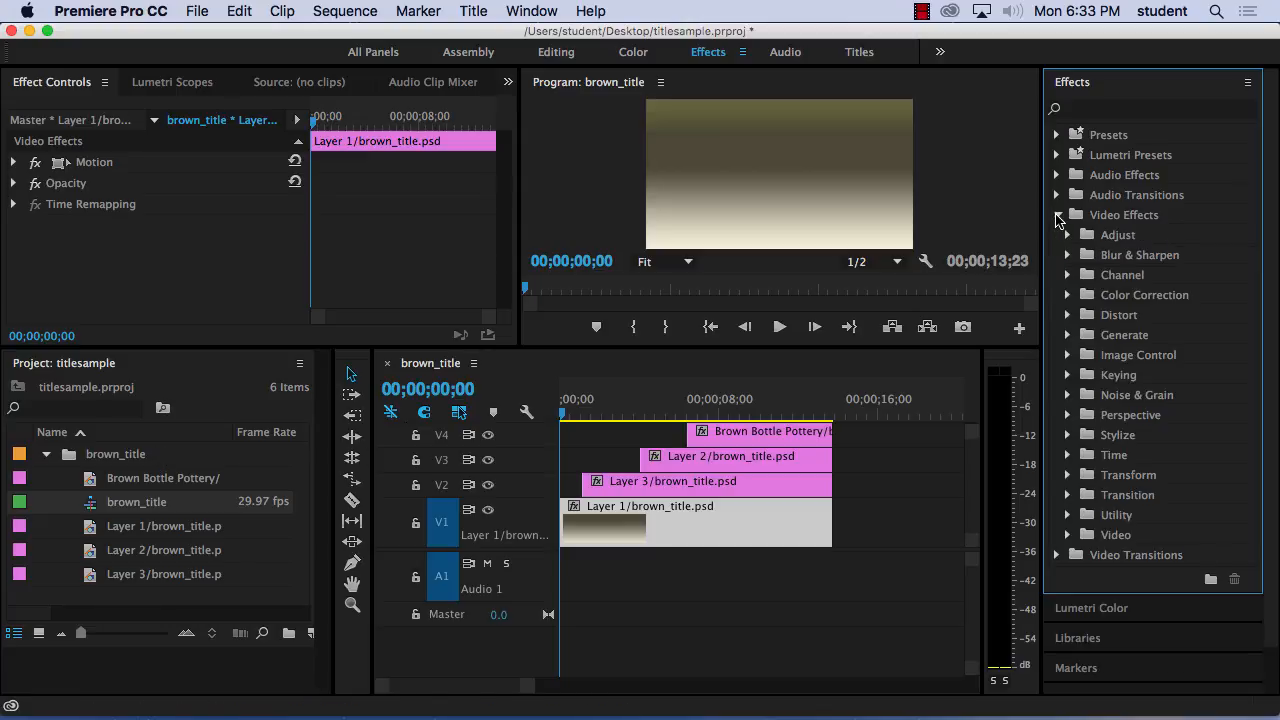
pyautogui.click(1057, 215)
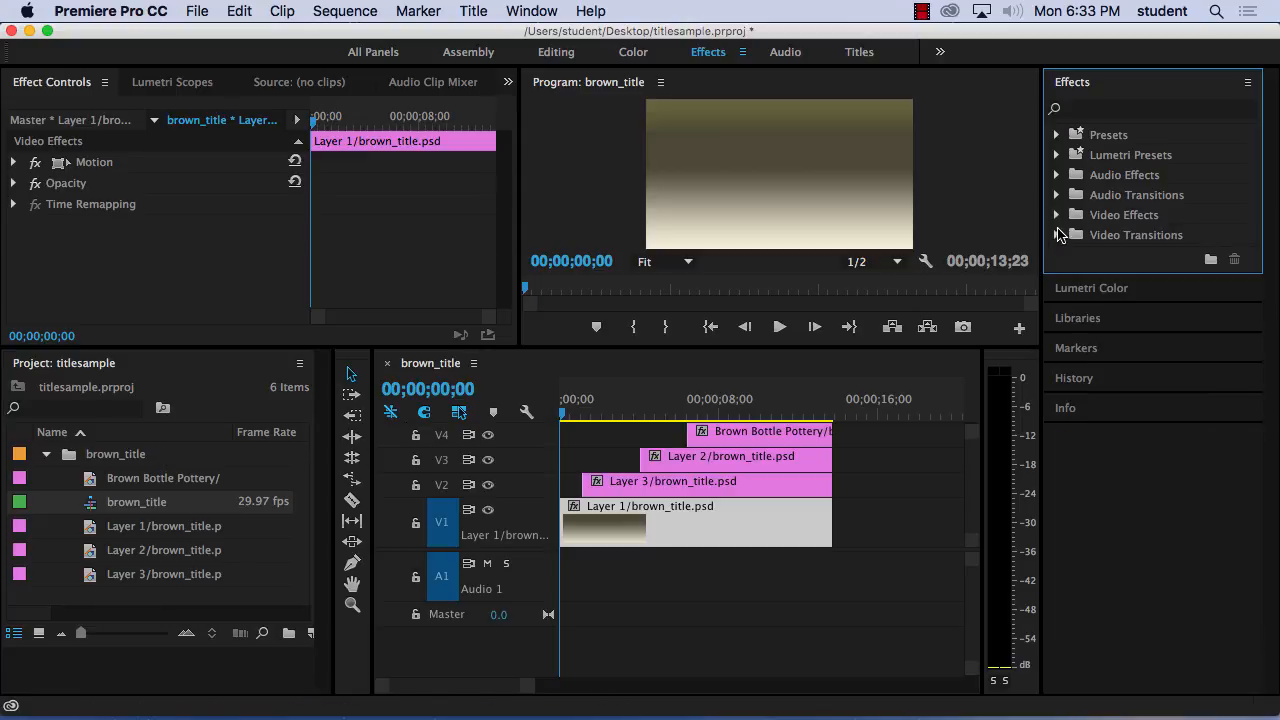
pyautogui.click(1058, 234)
pyautogui.click(1069, 274)
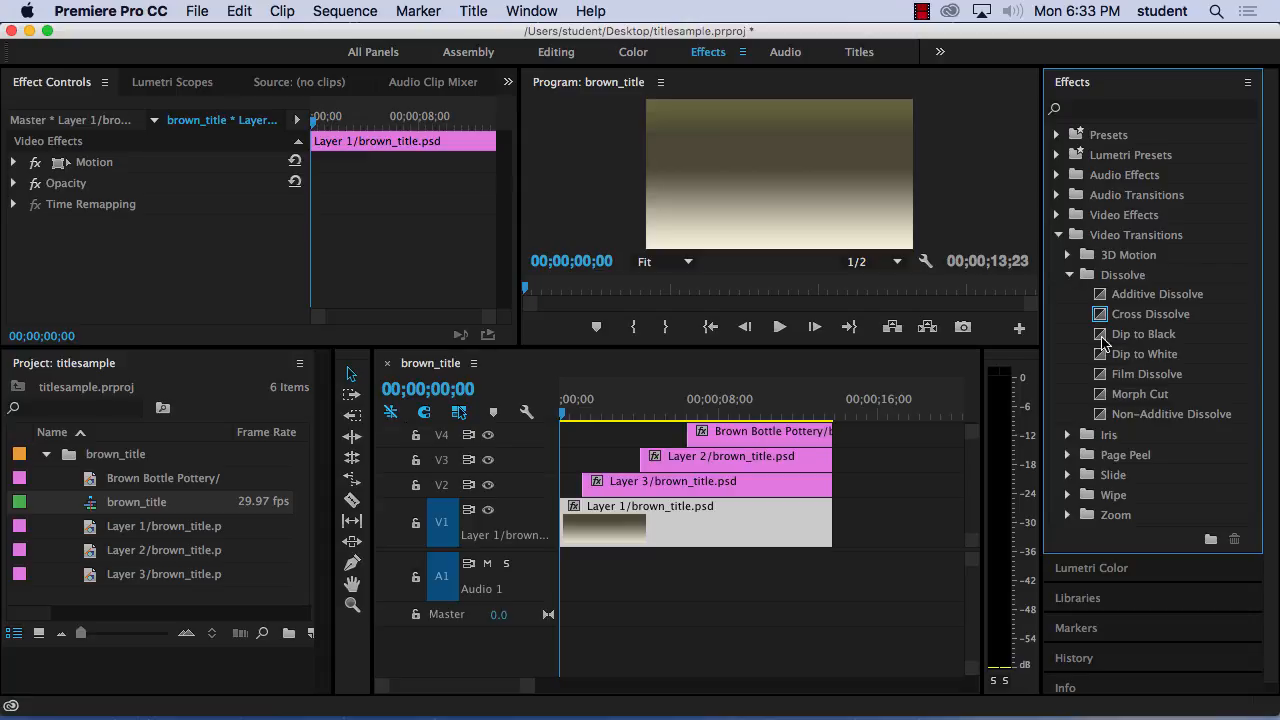
pyautogui.moveTo(1104, 317); pyautogui.dragTo(598, 484)
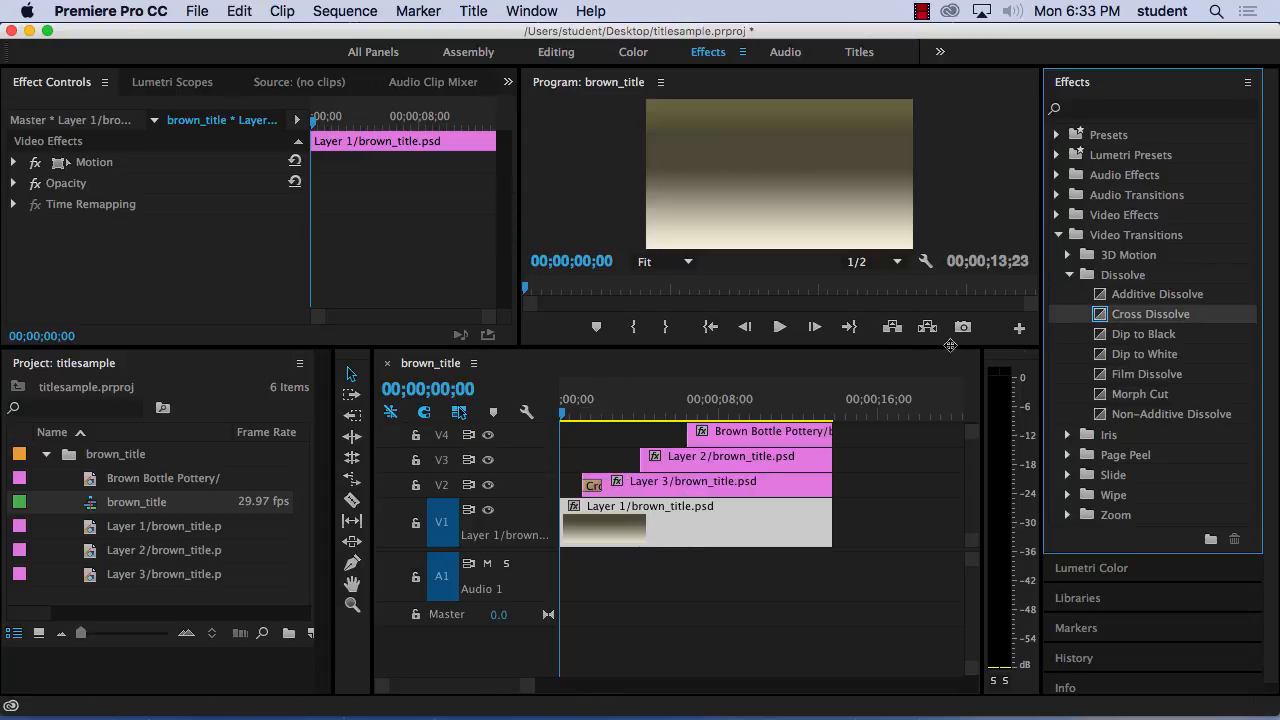
pyautogui.moveTo(1103, 317); pyautogui.dragTo(650, 468)
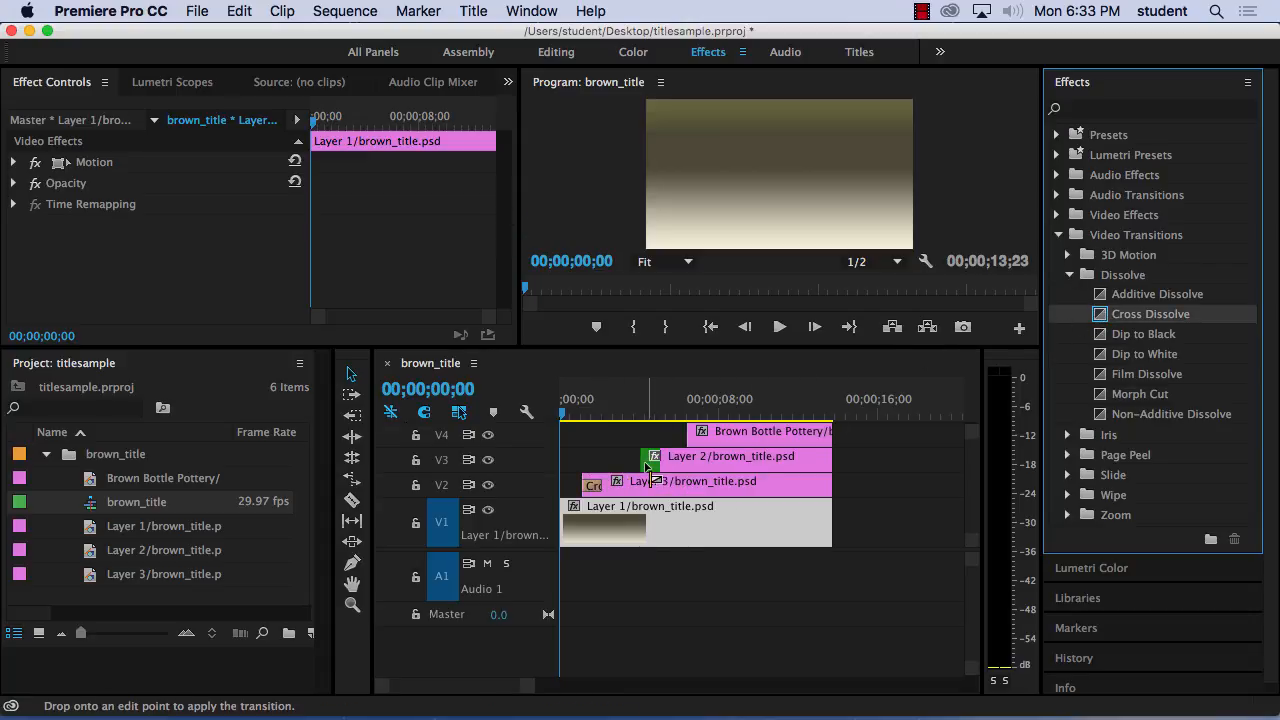
pyautogui.moveTo(1115, 315)
pyautogui.mouseDown()
pyautogui.moveTo(991, 337)
pyautogui.moveTo(700, 440)
pyautogui.mouseUp()
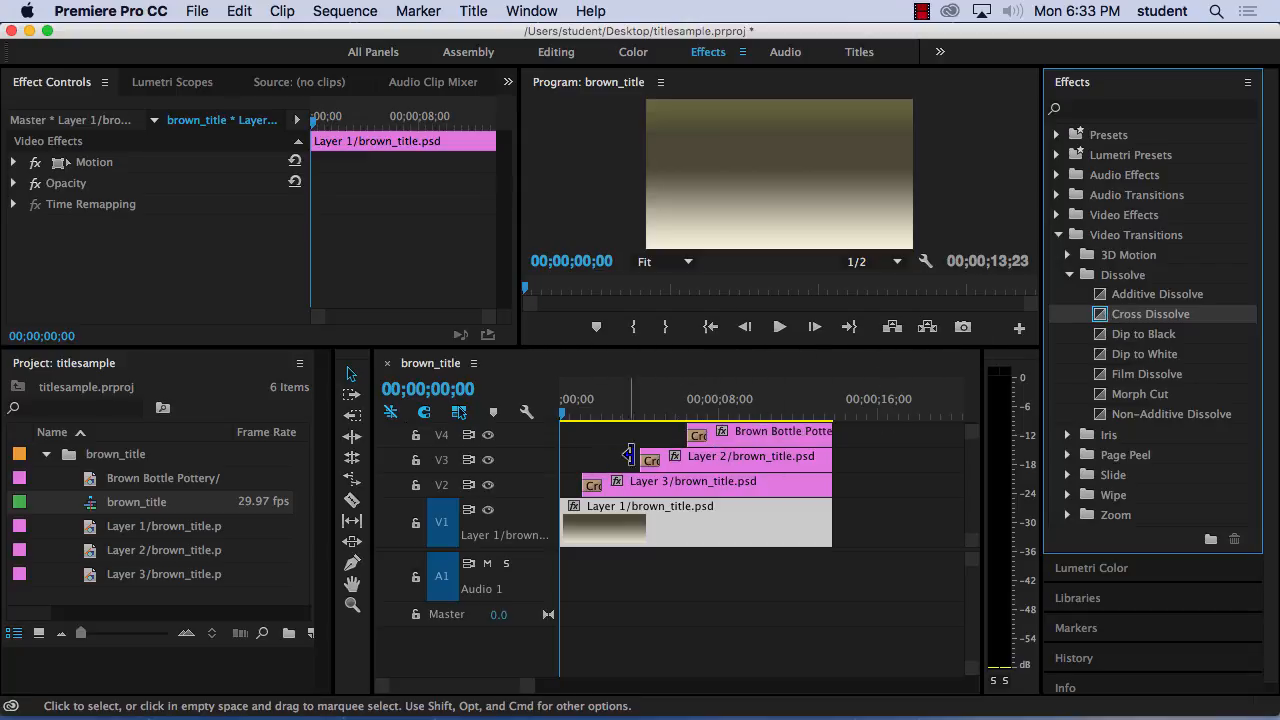
# Enlarge the program monitor and play the sequence to preview the dissolves, stopping after the title has appeared.
pyautogui.moveTo(600, 348); pyautogui.dragTo(584, 472)
pyautogui.press('space')
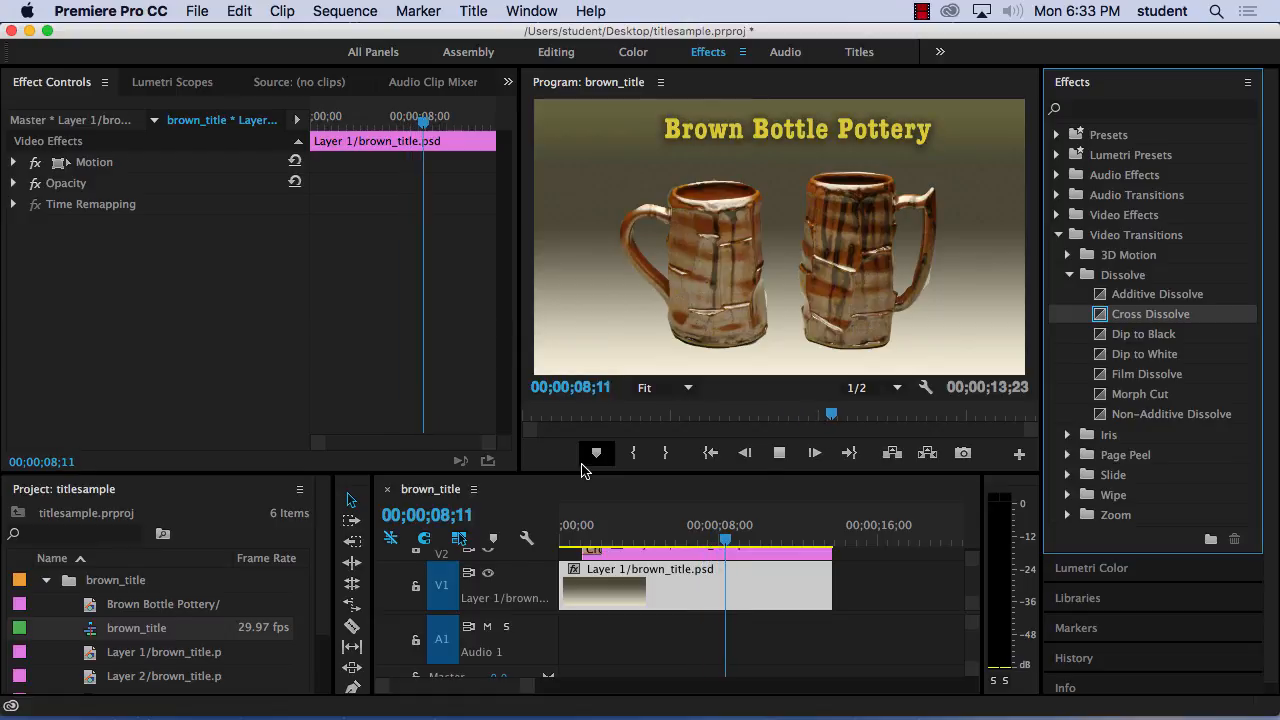
pyautogui.press('space')
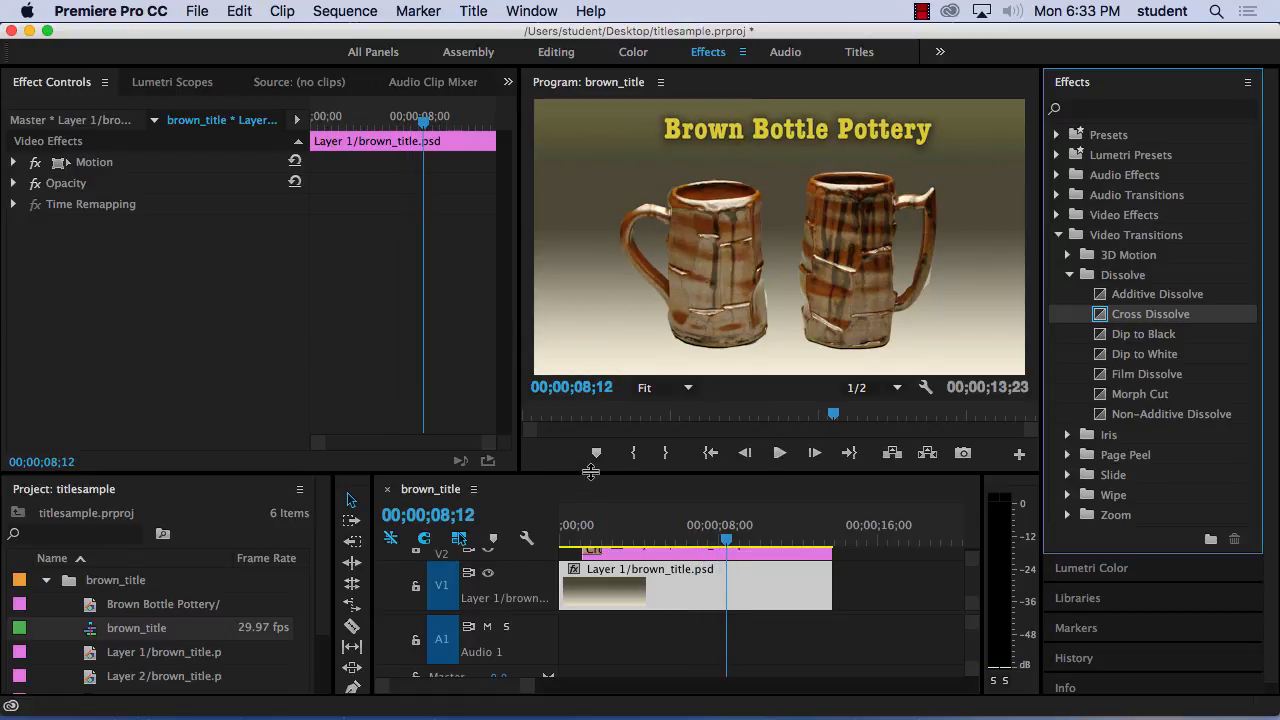
# Make the timeline taller and delete the Cross Dissolve transitions from the V4, V3 and V2 clips.
pyautogui.moveTo(585, 474); pyautogui.dragTo(600, 246)
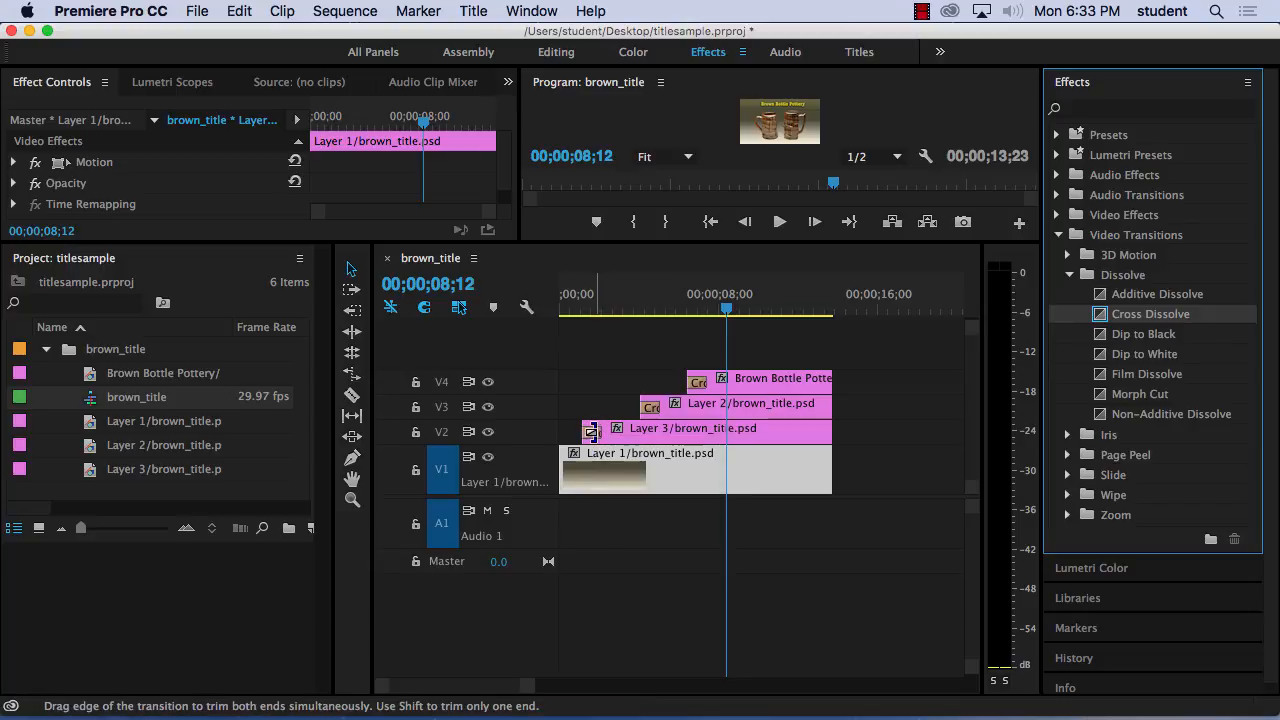
pyautogui.click(699, 383)
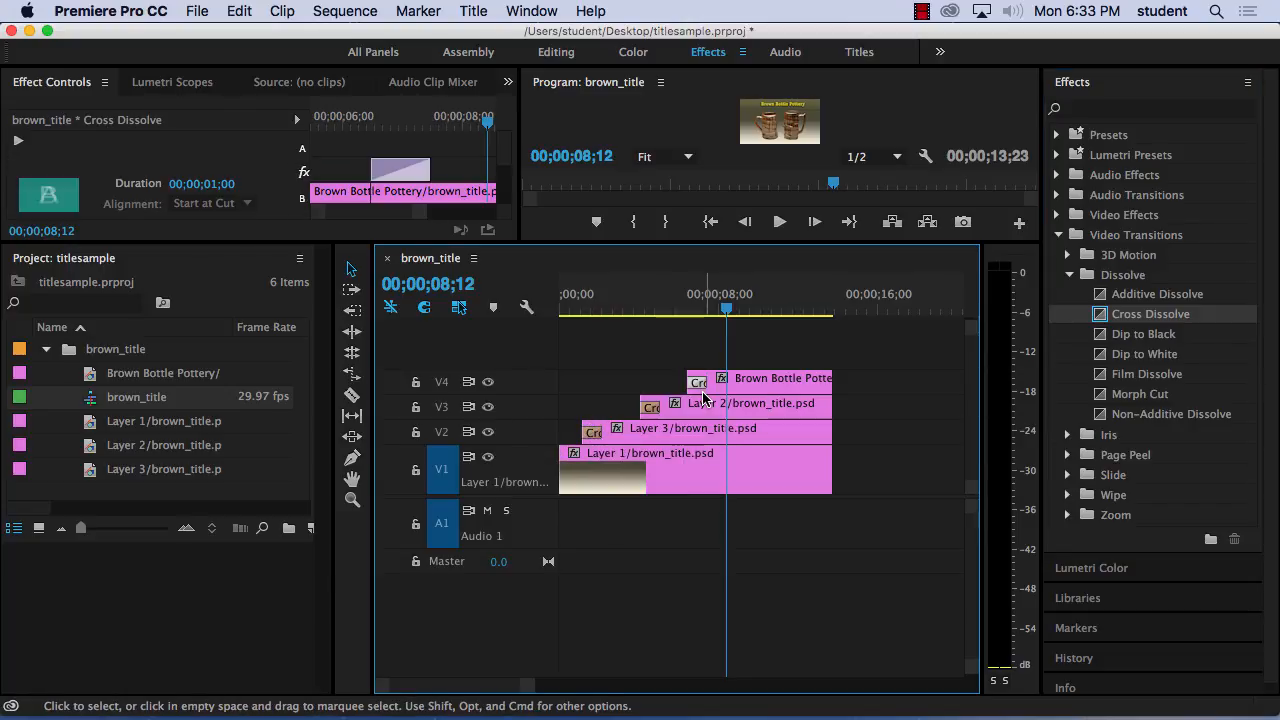
pyautogui.press('Delete')
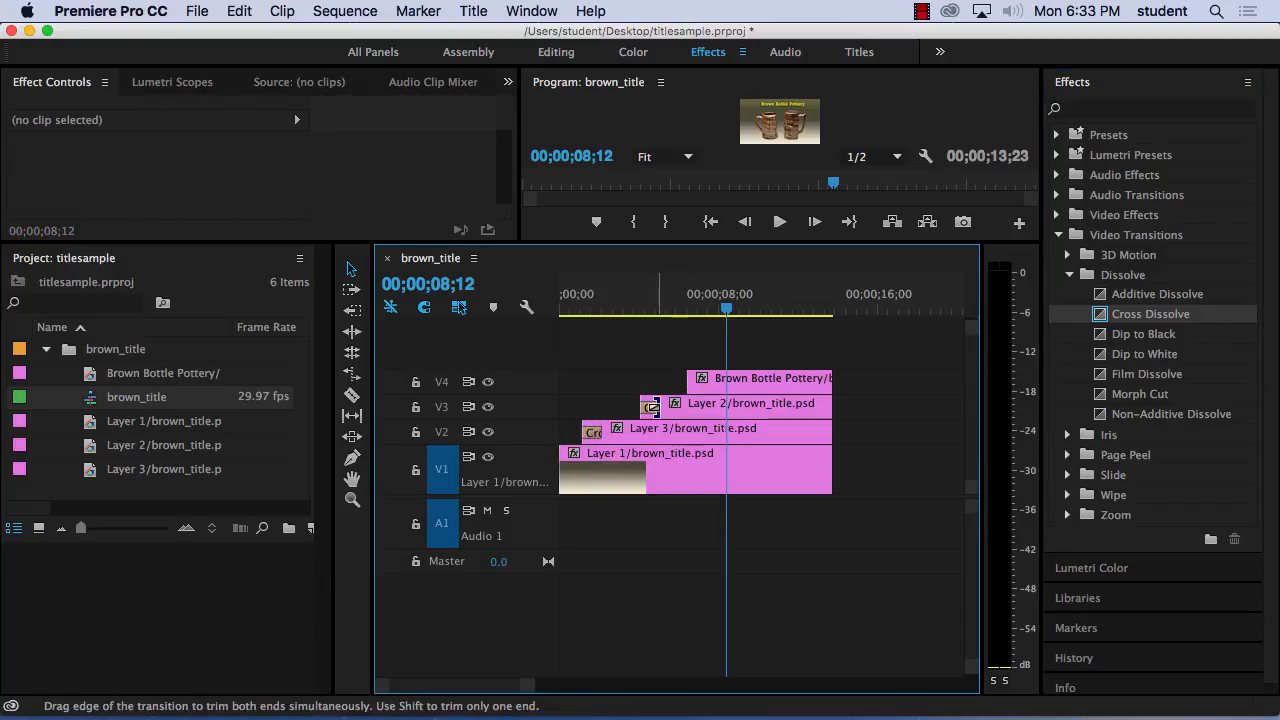
pyautogui.click(650, 408)
pyautogui.press('Delete')
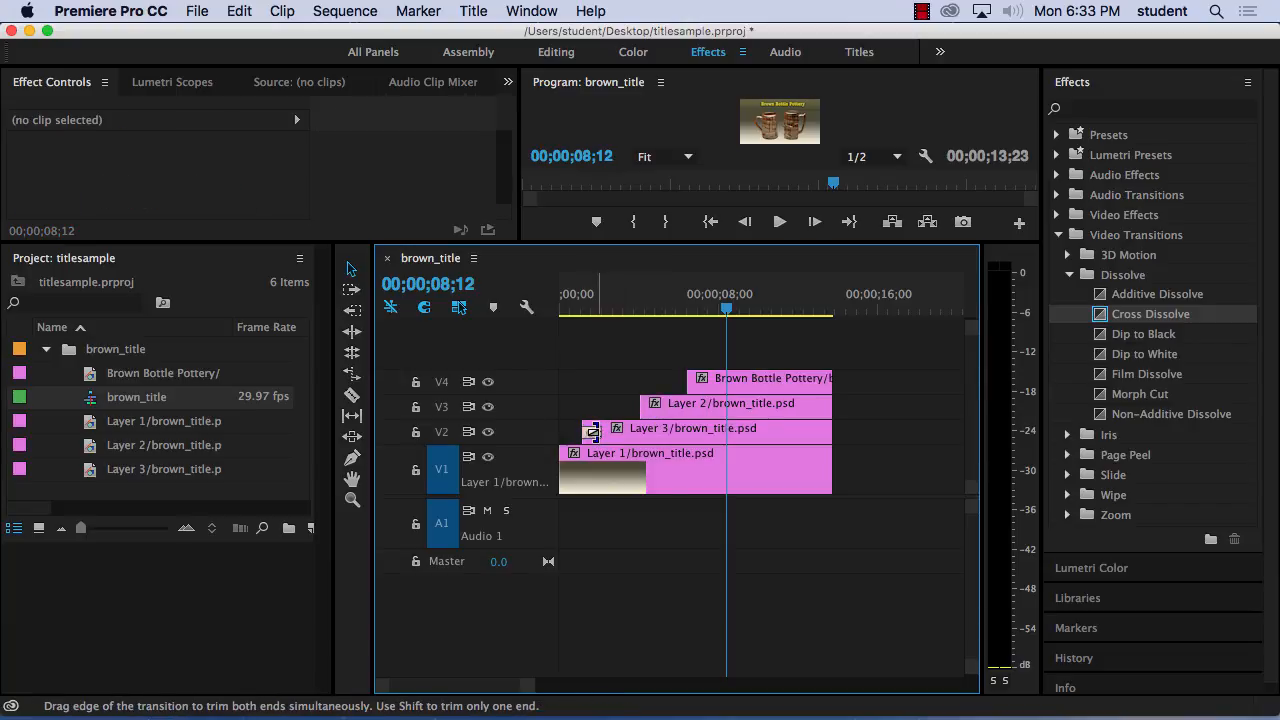
pyautogui.click(592, 431)
pyautogui.press('Delete')
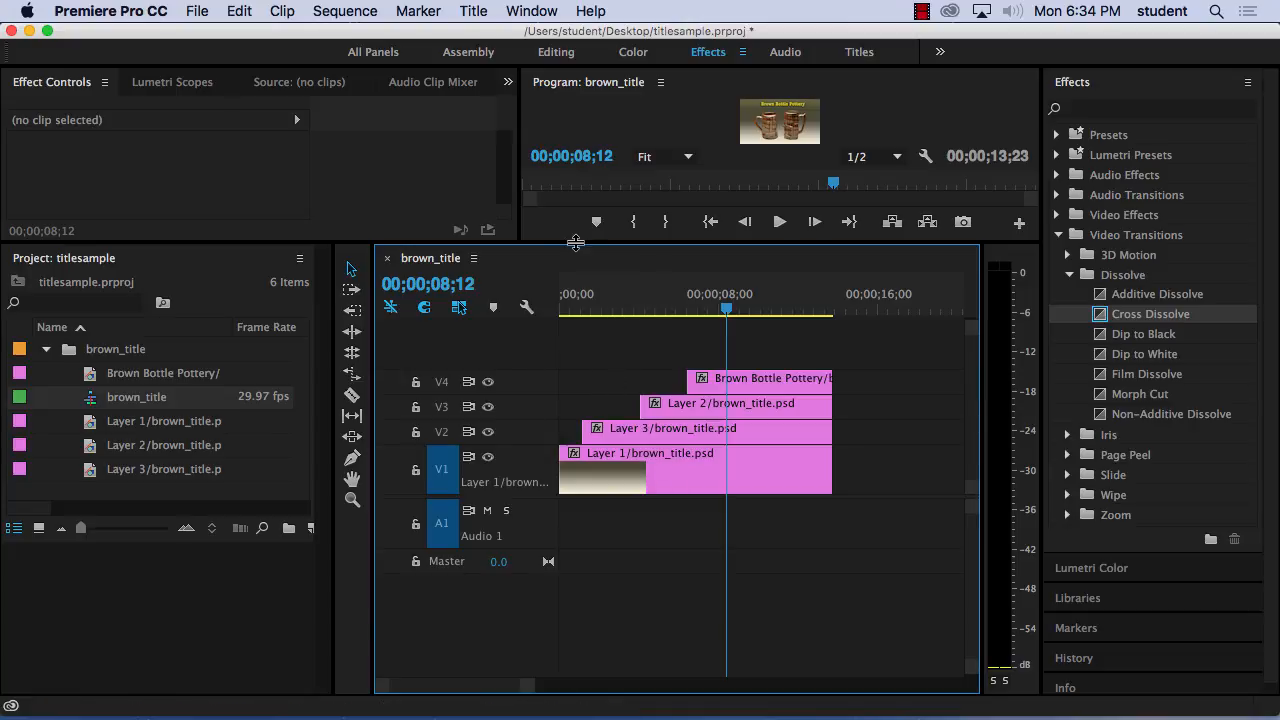
# Enlarge the program monitor, then add Position and Scale keyframes to the Layer 3 clip on V2 at 00;00;03;11.
pyautogui.moveTo(590, 244); pyautogui.dragTo(599, 378)
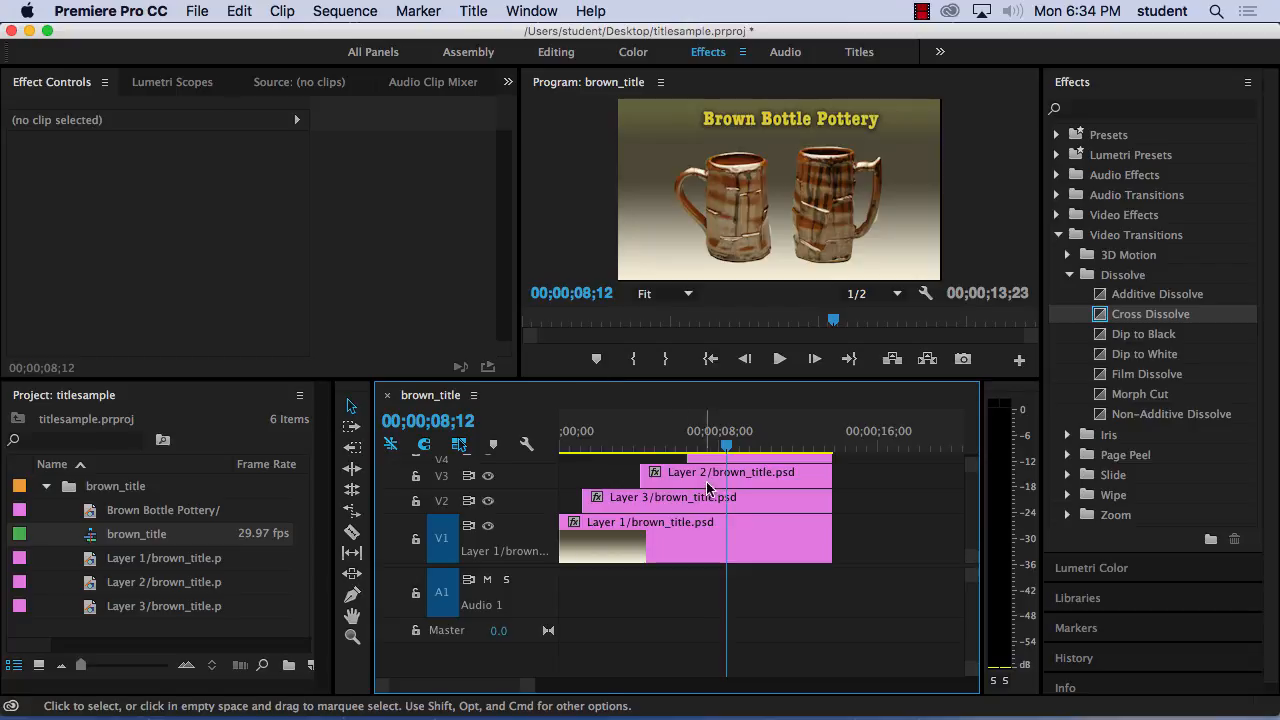
pyautogui.click(638, 506)
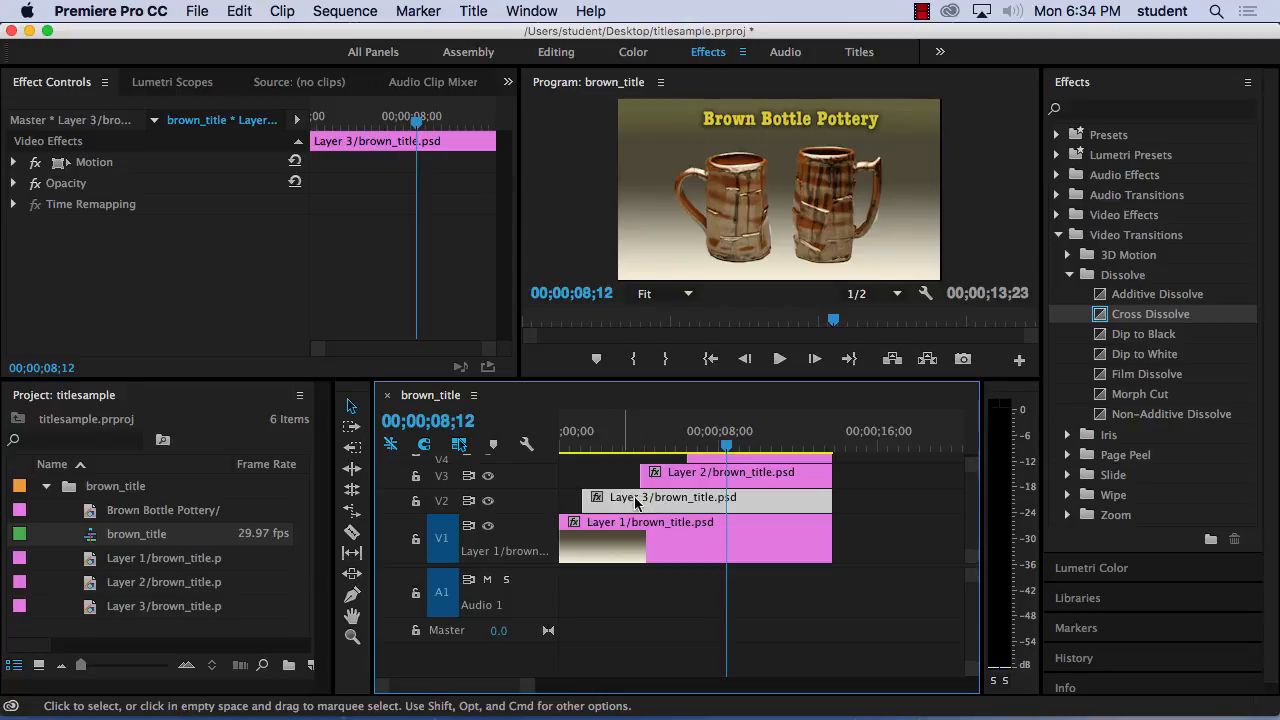
pyautogui.click(489, 501)
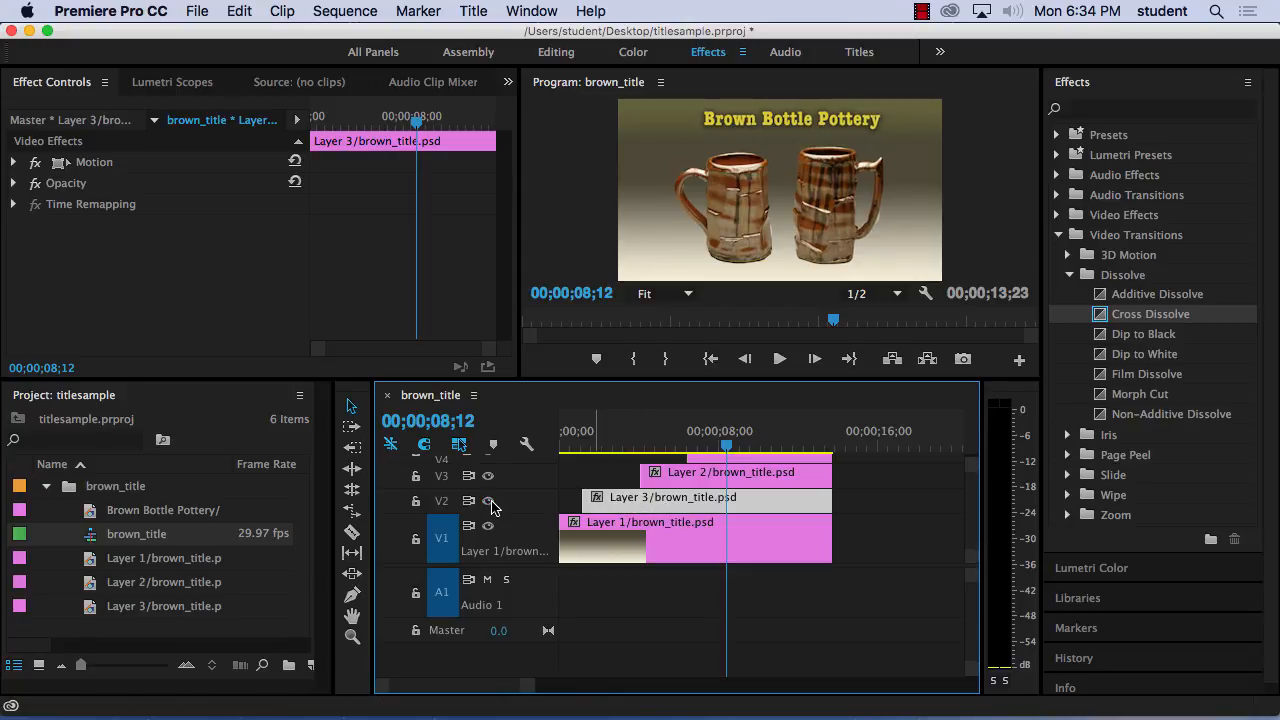
pyautogui.moveTo(728, 447); pyautogui.dragTo(609, 448)
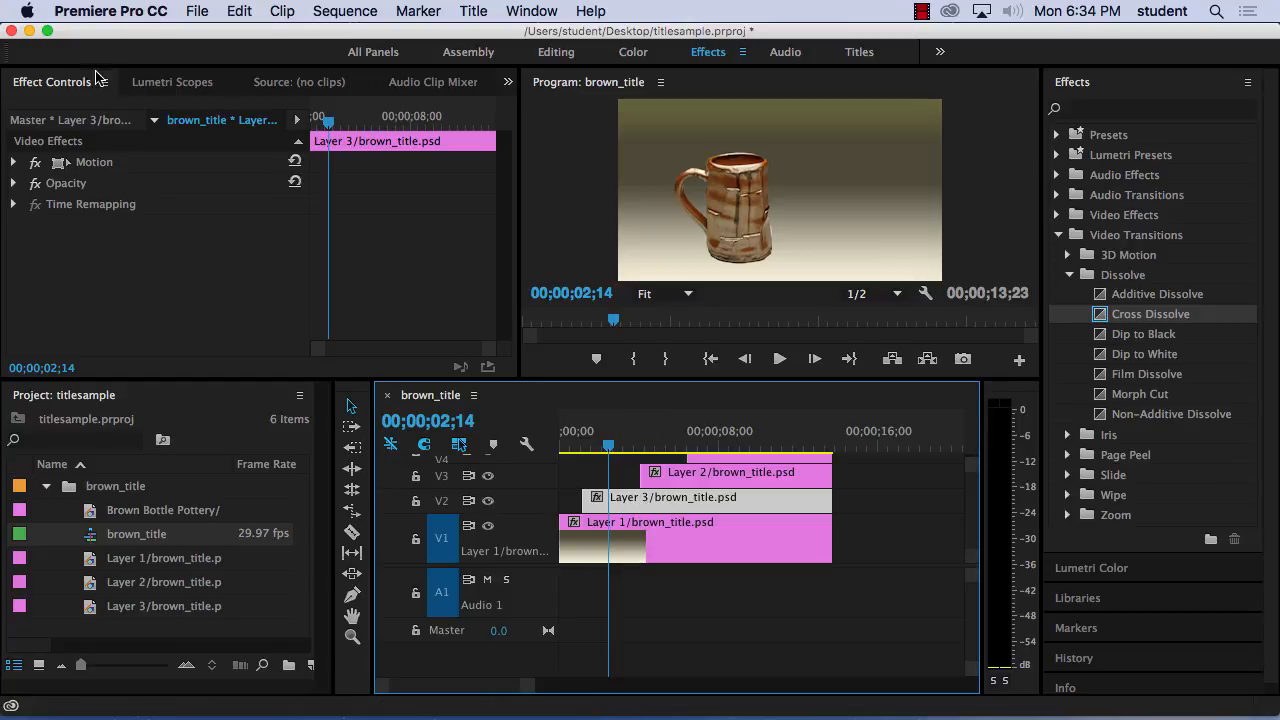
pyautogui.click(15, 163)
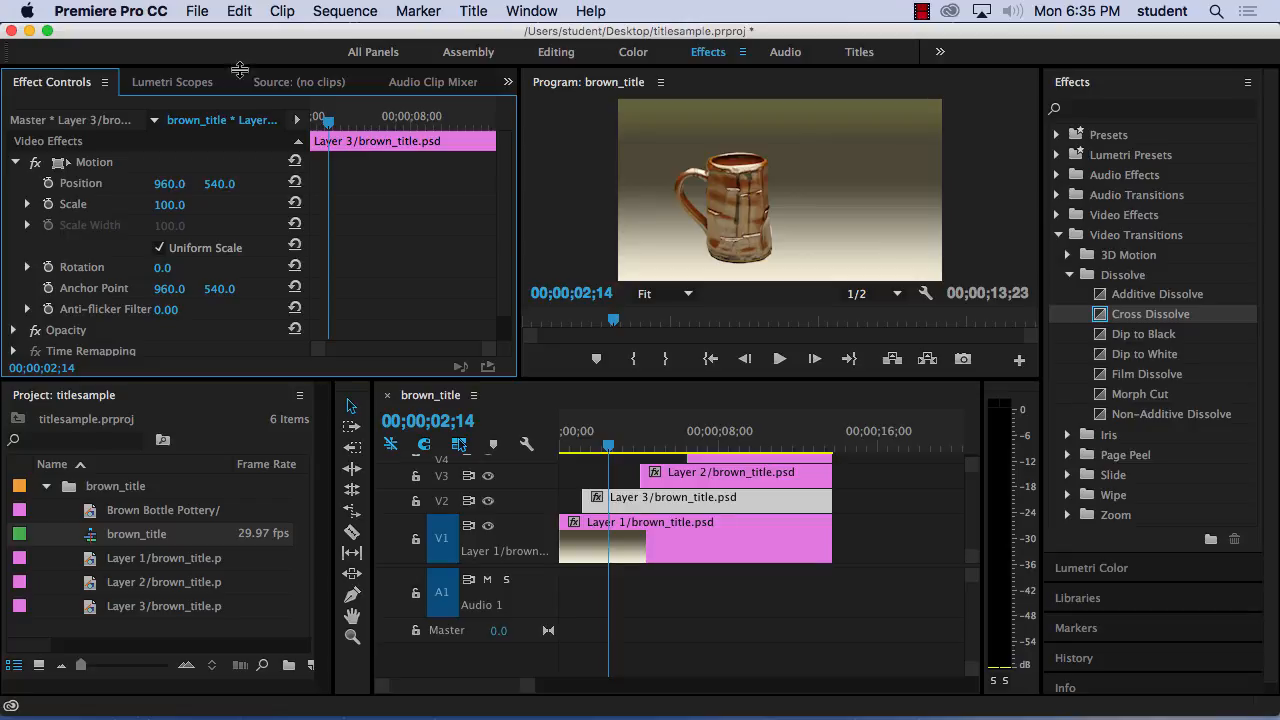
pyautogui.moveTo(328, 122)
pyautogui.mouseDown()
pyautogui.moveTo(460, 140)
pyautogui.moveTo(317, 140)
pyautogui.moveTo(391, 140)
pyautogui.moveTo(320, 140)
pyautogui.moveTo(337, 140)
pyautogui.mouseUp()
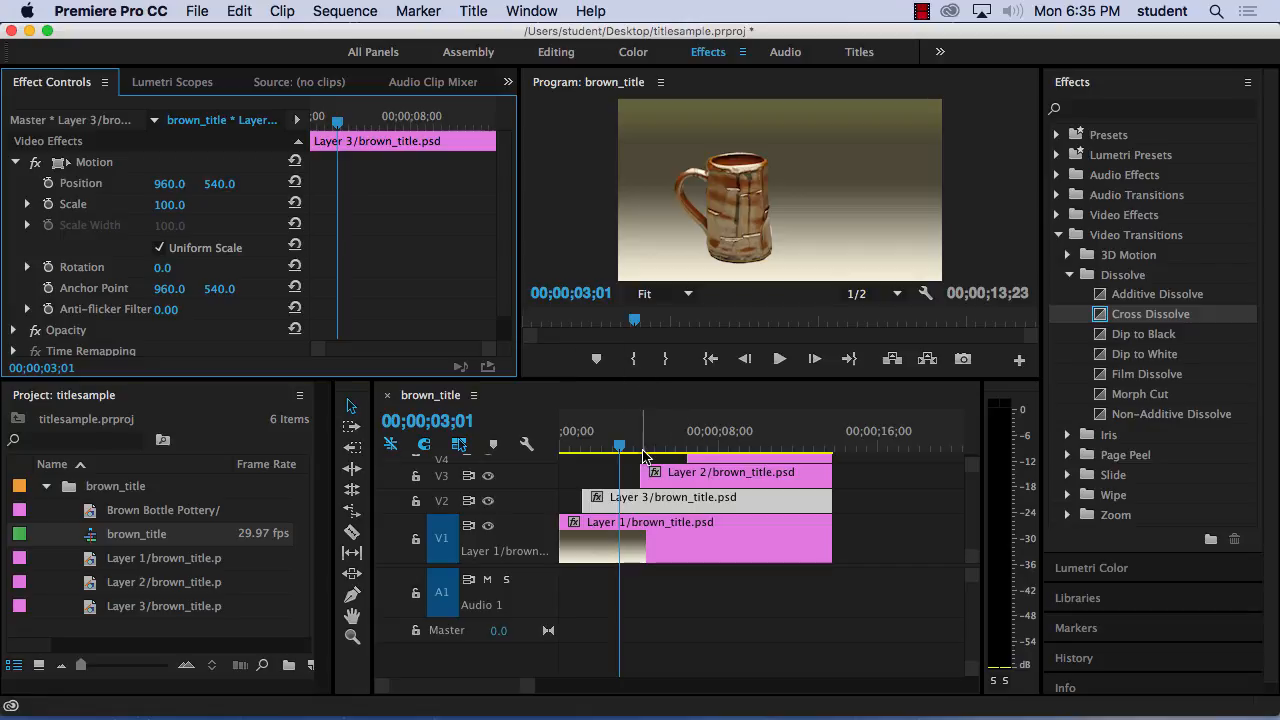
pyautogui.click(335, 128)
pyautogui.moveTo(335, 128); pyautogui.dragTo(341, 128)
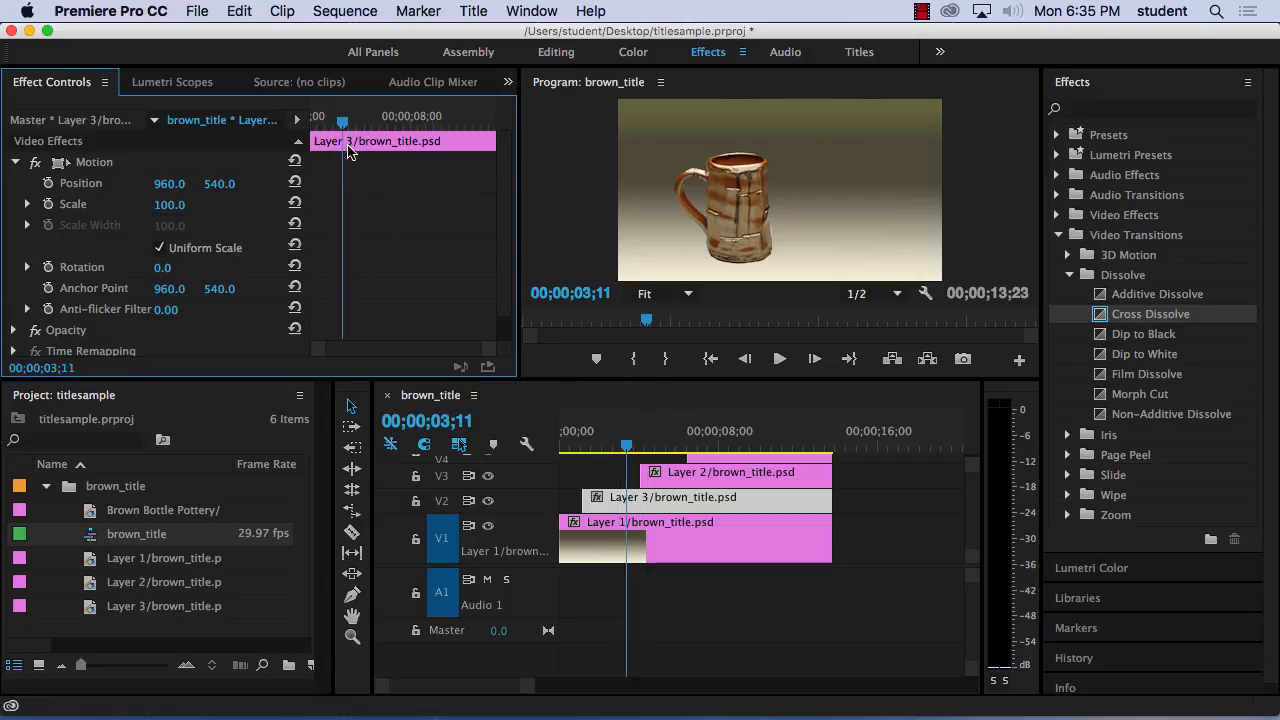
pyautogui.click(48, 184)
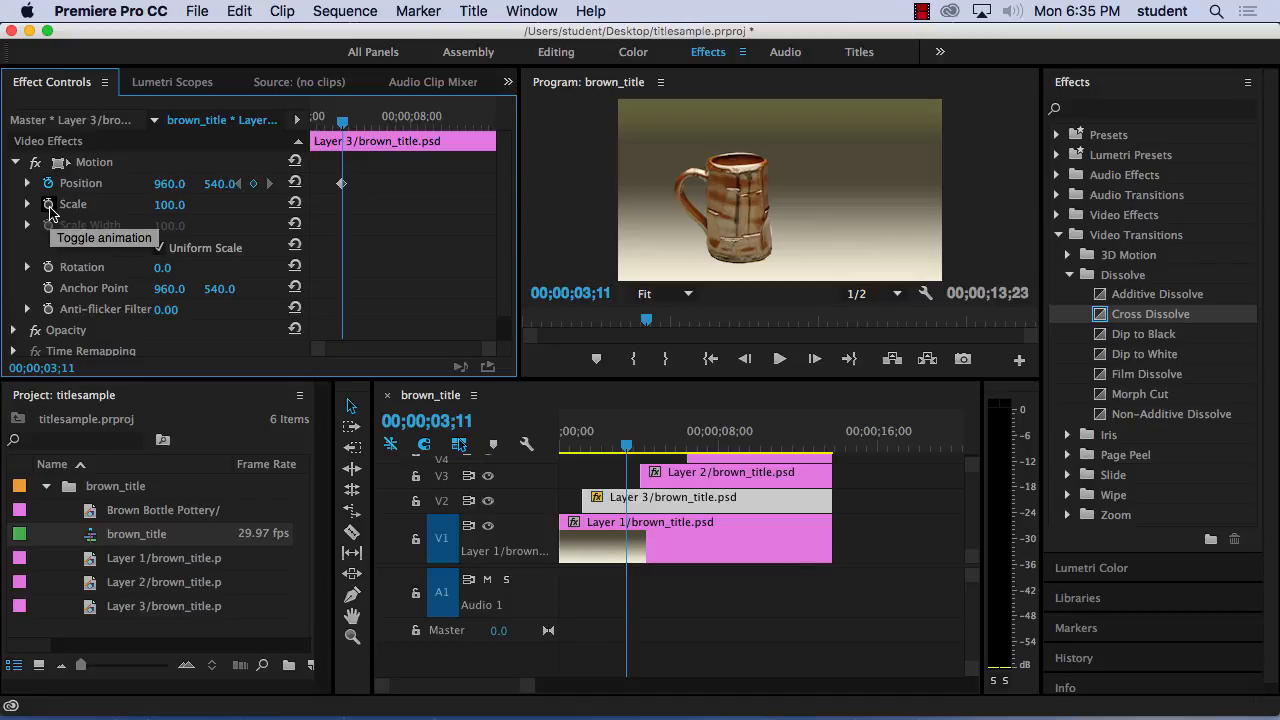
pyautogui.click(48, 205)
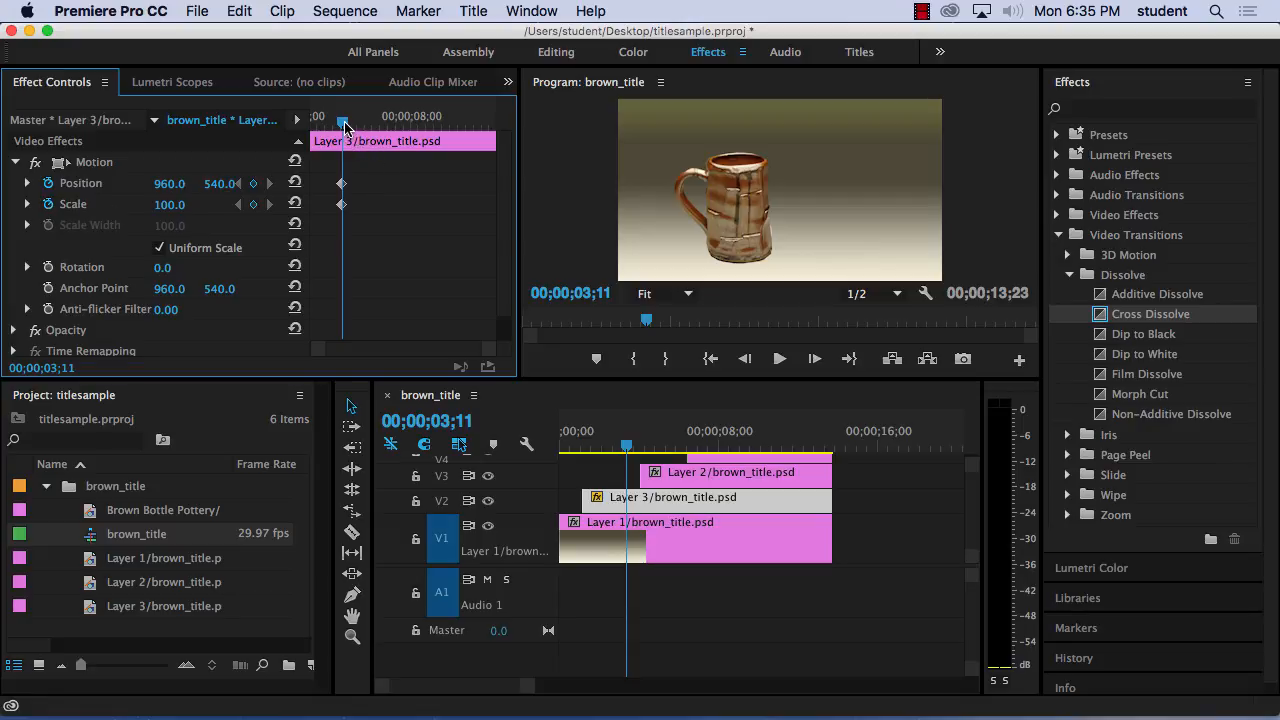
# At the V2 clip's start, 00;00;01;06, add keyframes with Scale 7.0 and Position 548.0, 74.0.
pyautogui.moveTo(344, 124); pyautogui.dragTo(311, 124)
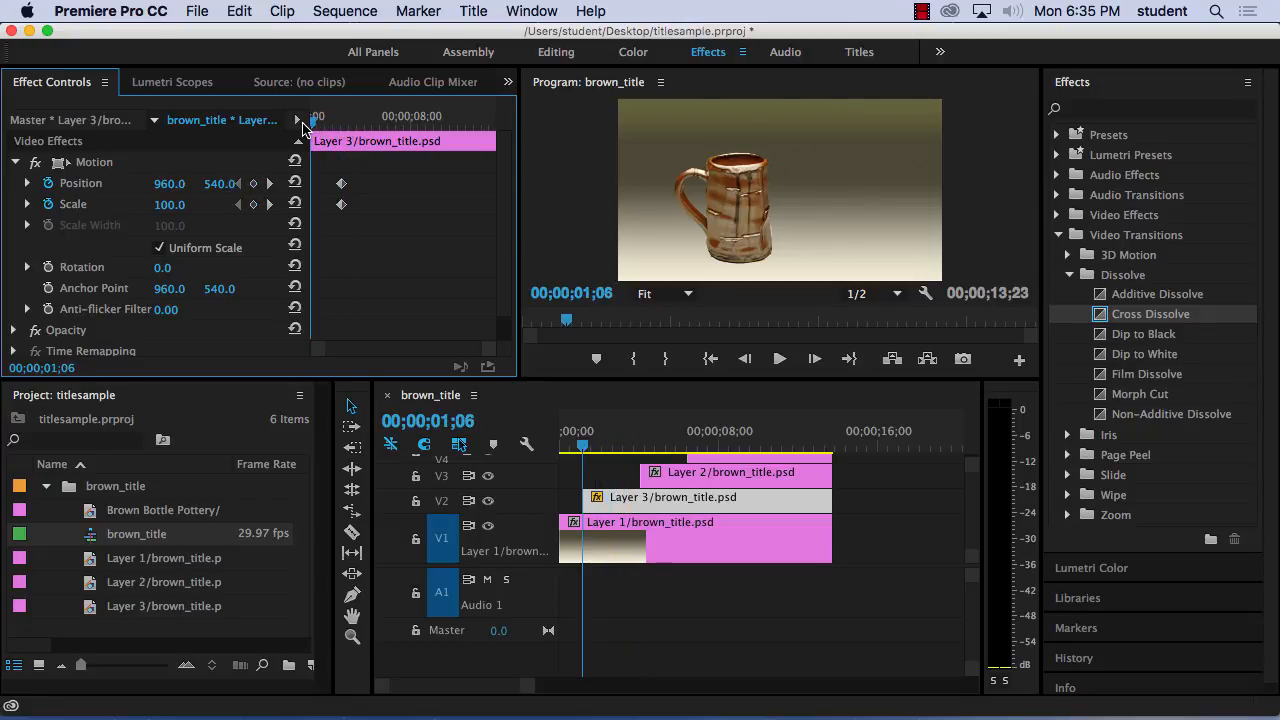
pyautogui.click(255, 186)
pyautogui.click(254, 204)
pyautogui.click(169, 204)
pyautogui.write('24')
pyautogui.press('Return')
pyautogui.moveTo(177, 204); pyautogui.dragTo(222, 189)
pyautogui.moveTo(168, 186); pyautogui.dragTo(74, 186)
pyautogui.moveTo(222, 187); pyautogui.dragTo(79, 187)
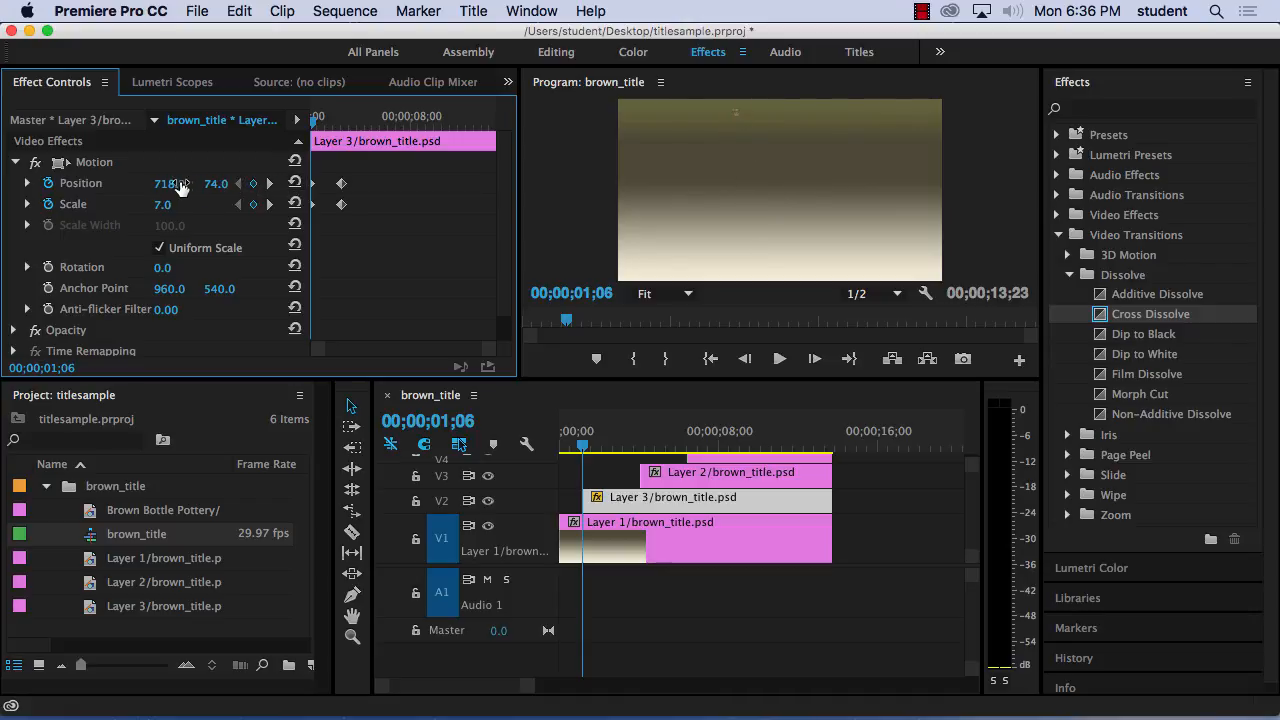
pyautogui.moveTo(171, 186); pyautogui.dragTo(110, 186)
# Play the sequence from before the V2 clip to preview the first mug's position and scale animation.
pyautogui.moveTo(314, 121)
pyautogui.mouseDown()
pyautogui.moveTo(352, 125)
pyautogui.moveTo(303, 131)
pyautogui.mouseUp()
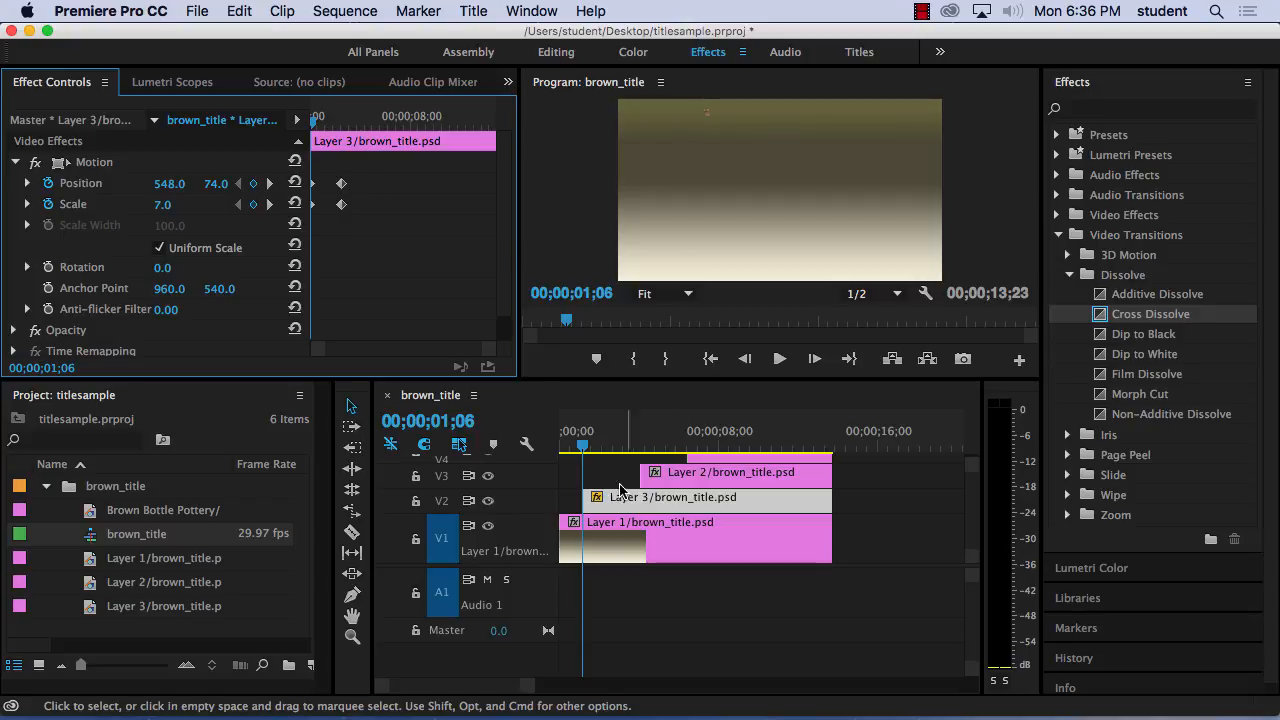
pyautogui.click(575, 452)
pyautogui.press('space')
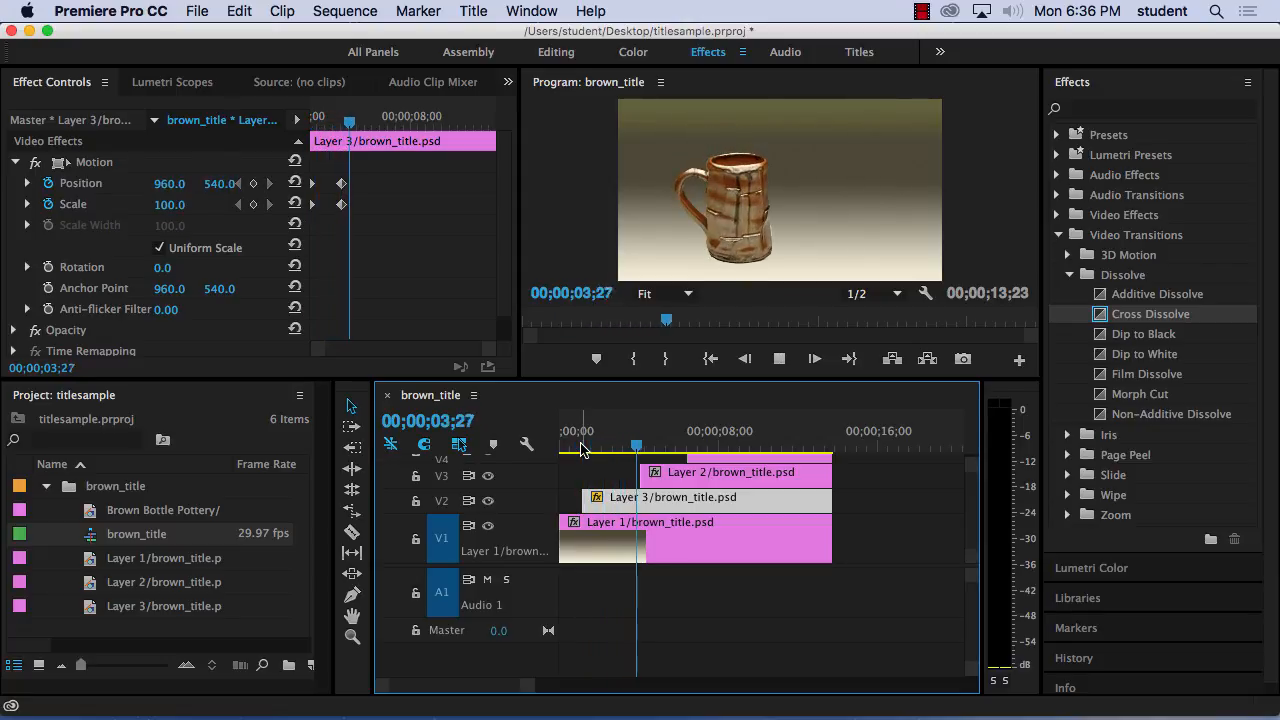
pyautogui.press('space')
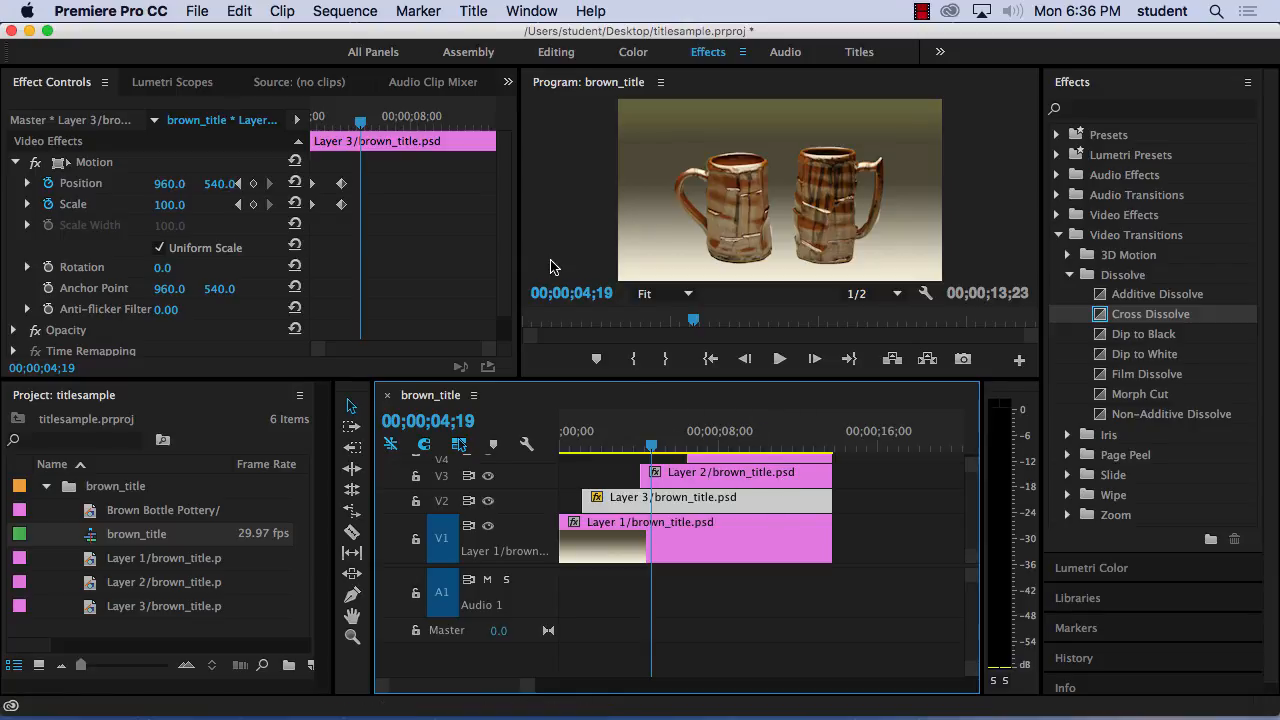
# Turn on Scale and Rotation keyframing for the Layer 2 clip on V3 at 00;00;05;22.
pyautogui.click(651, 449)
pyautogui.moveTo(651, 449)
pyautogui.mouseDown()
pyautogui.moveTo(640, 449)
pyautogui.moveTo(673, 446)
pyautogui.mouseUp()
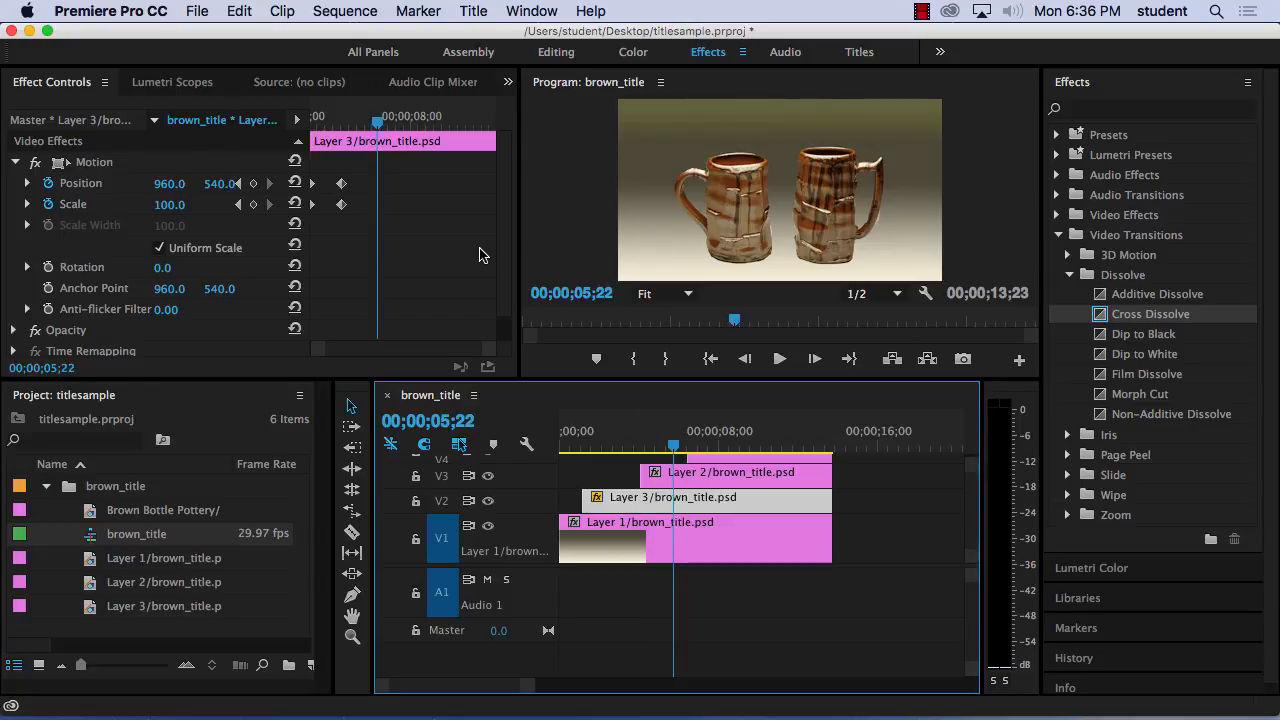
pyautogui.click(690, 476)
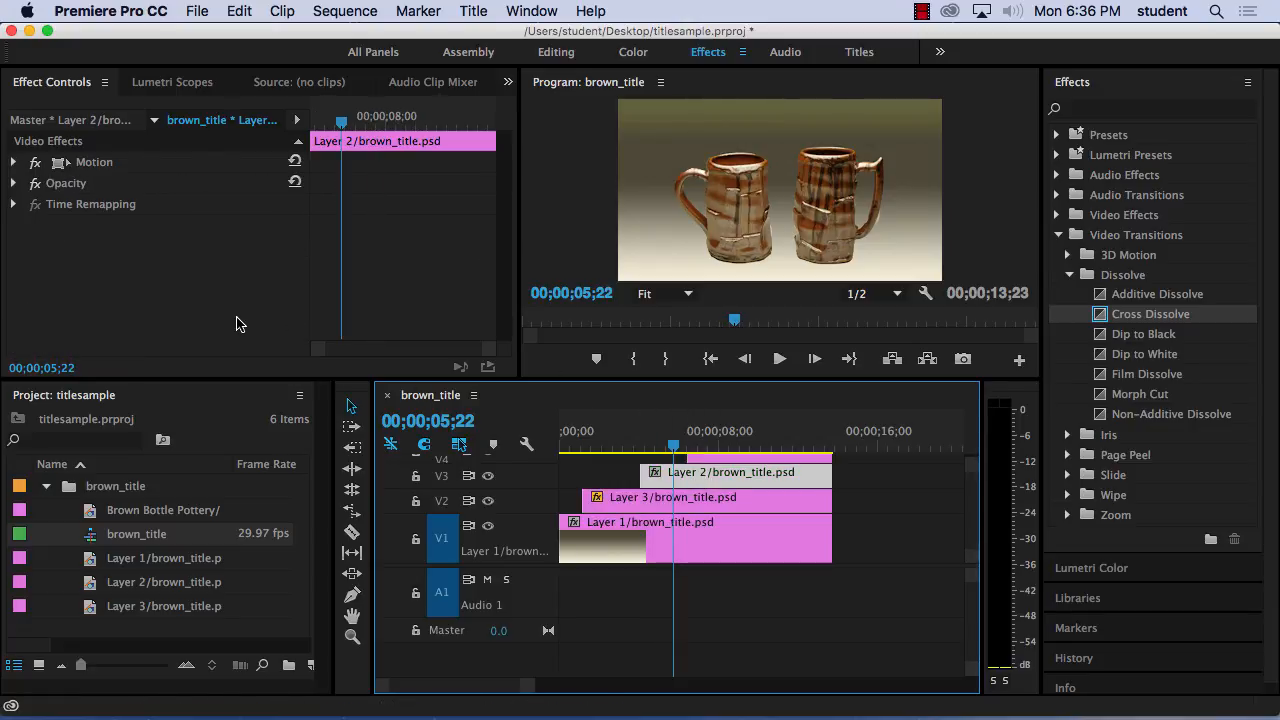
pyautogui.click(14, 162)
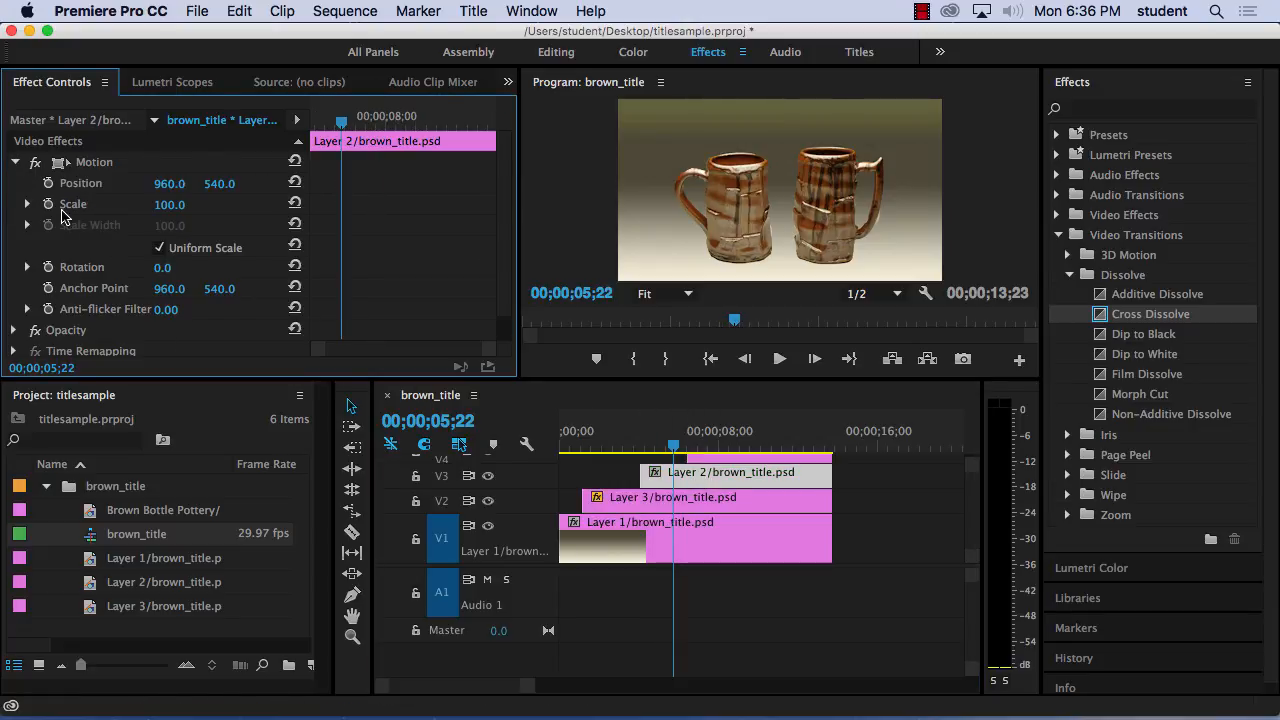
pyautogui.click(48, 204)
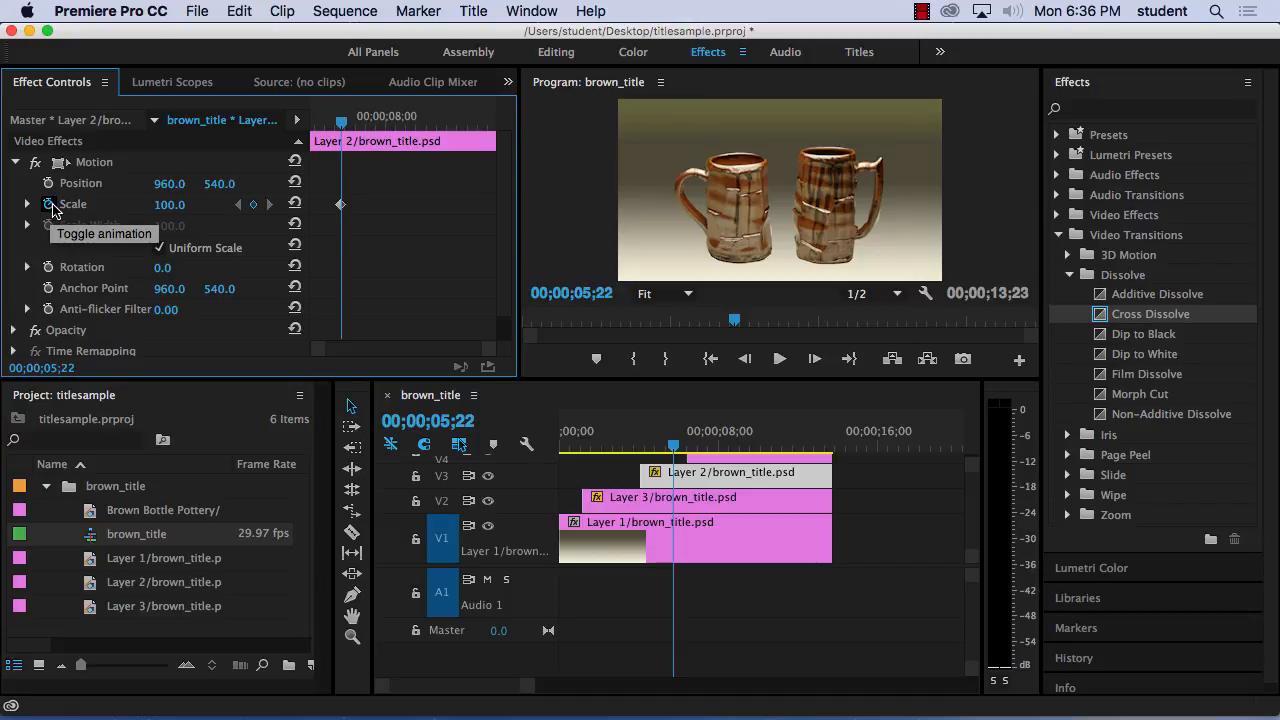
pyautogui.click(49, 267)
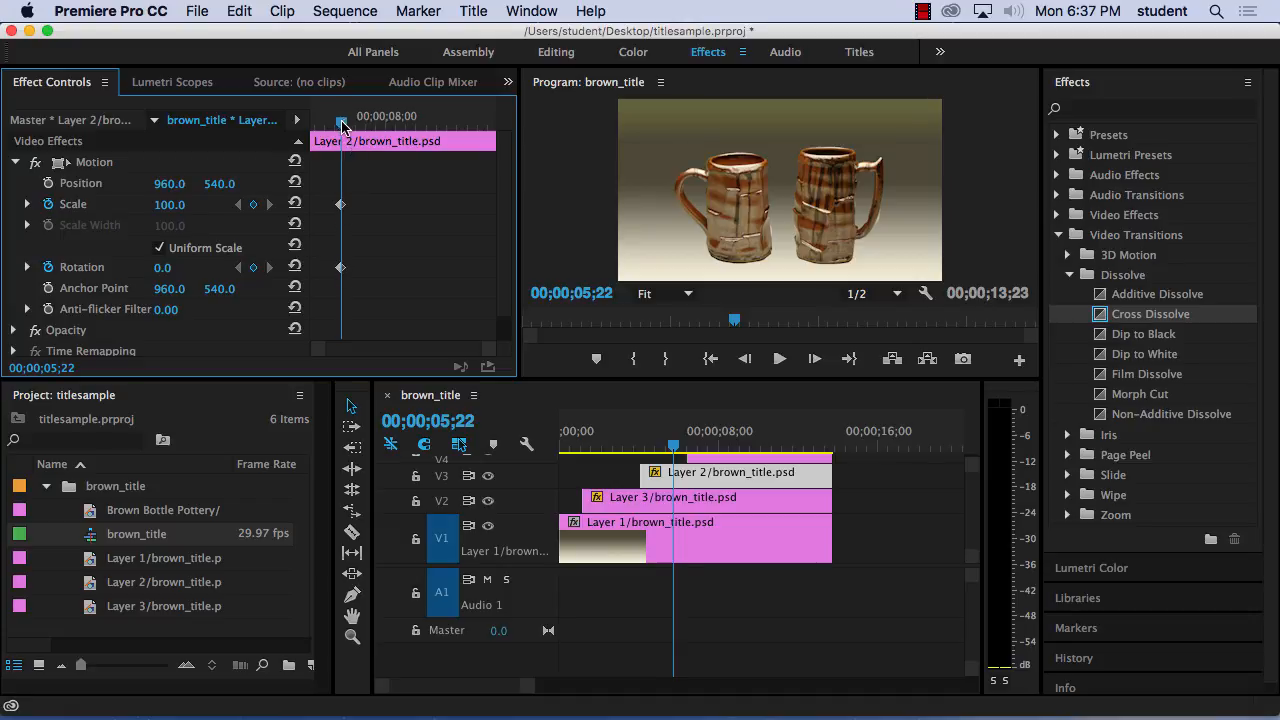
# At the V3 clip's start, 00;00;04;03, set keyframes with Scale 5.0 and Rotation 720 degrees.
pyautogui.moveTo(342, 124); pyautogui.dragTo(298, 124)
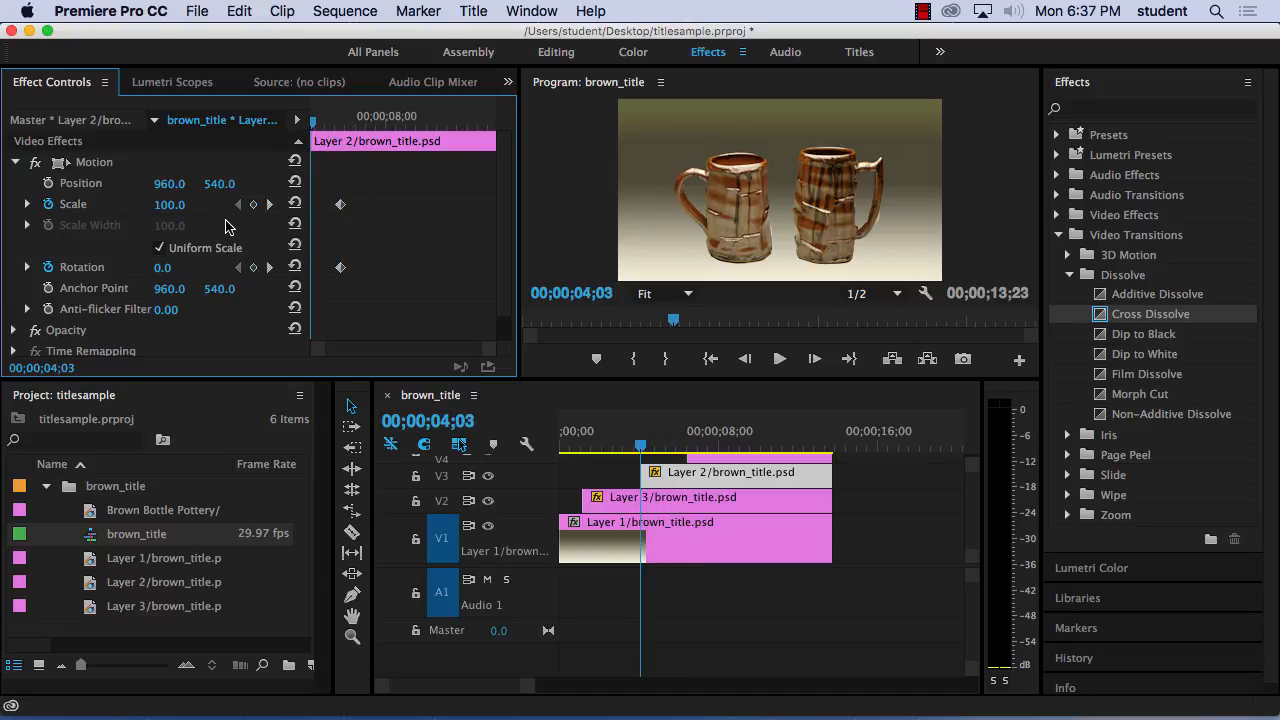
pyautogui.moveTo(162, 206); pyautogui.dragTo(67, 206)
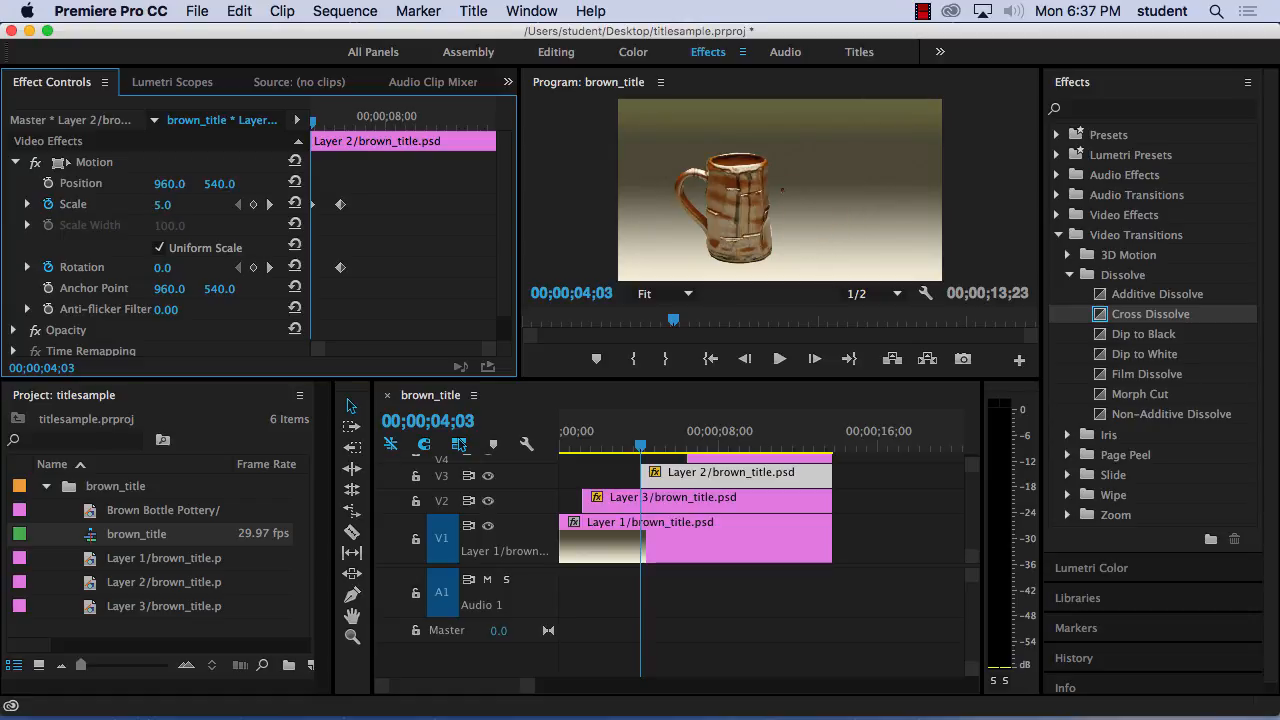
pyautogui.moveTo(192, 268); pyautogui.dragTo(168, 268)
pyautogui.click(172, 268)
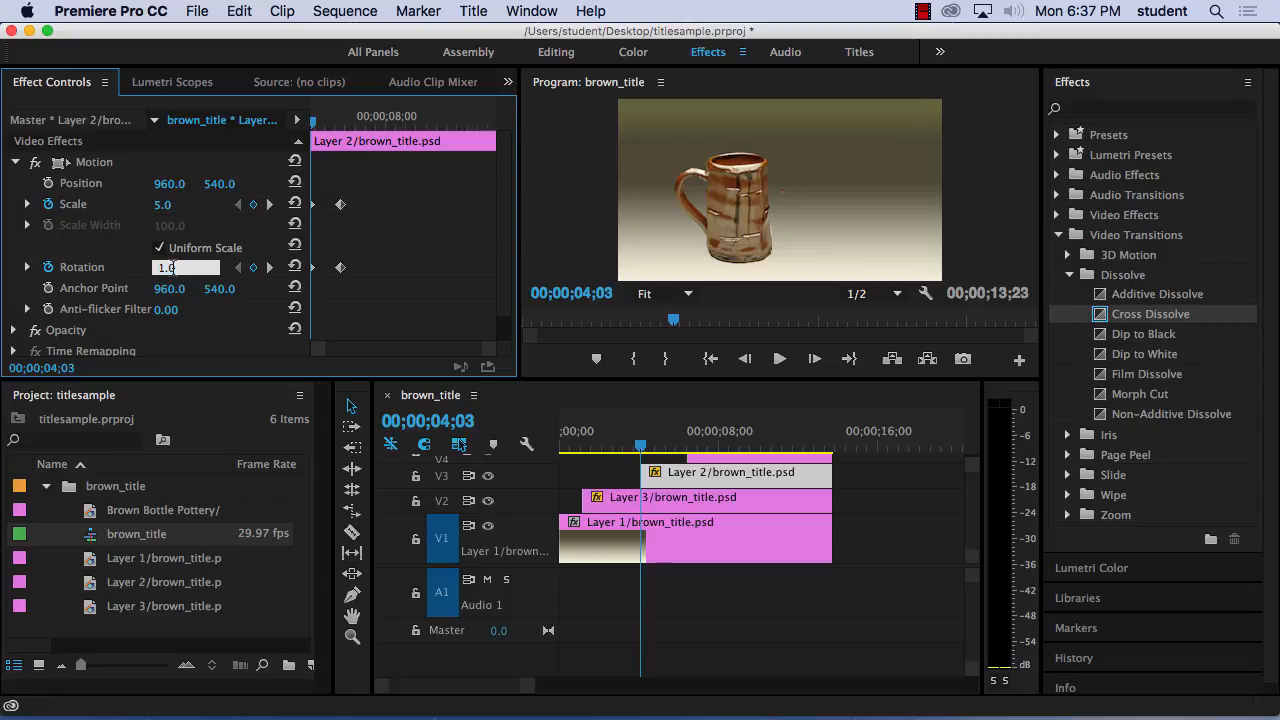
pyautogui.write('3')
pyautogui.click(120, 250)
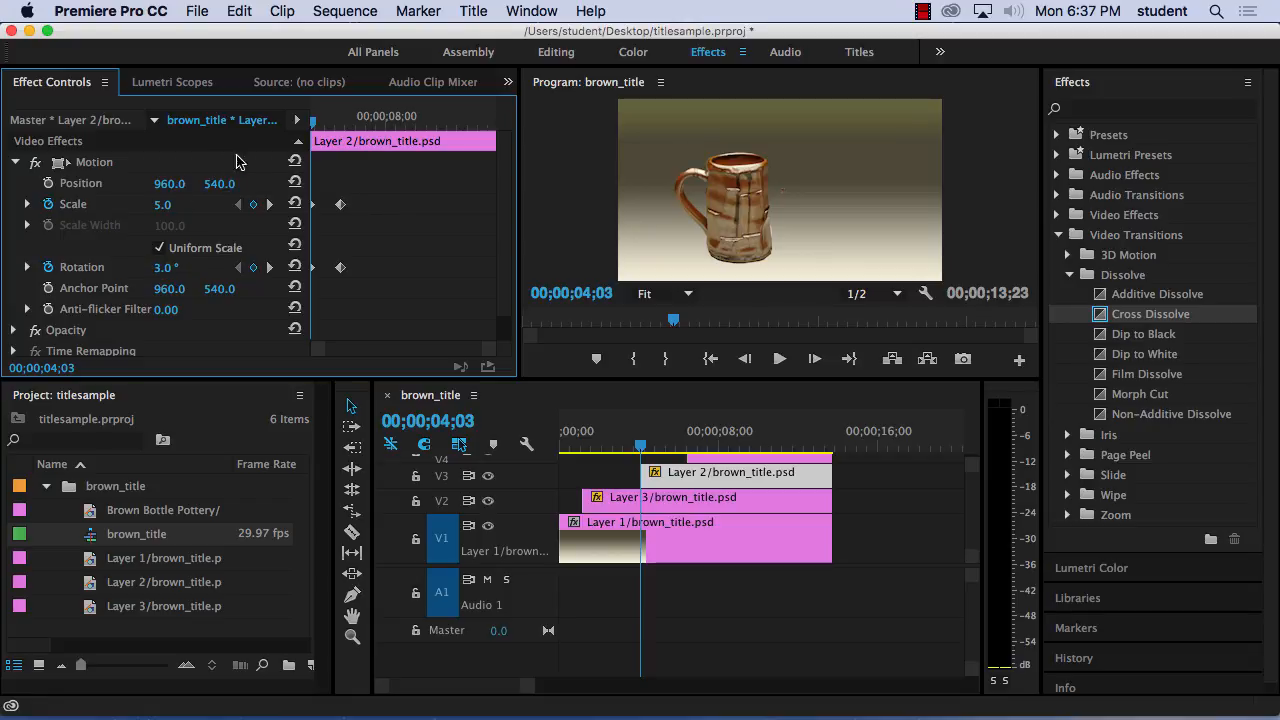
pyautogui.moveTo(312, 122); pyautogui.dragTo(312, 124)
pyautogui.click(165, 268)
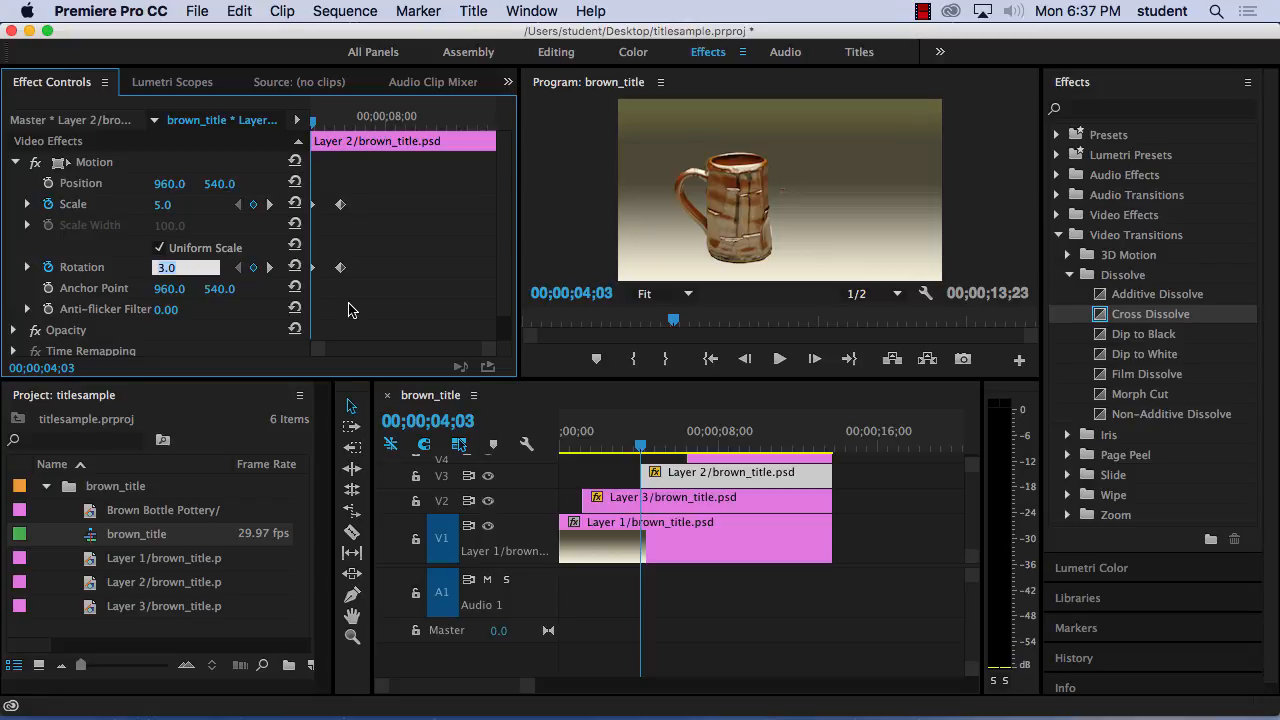
pyautogui.write('720')
pyautogui.press('Tab')
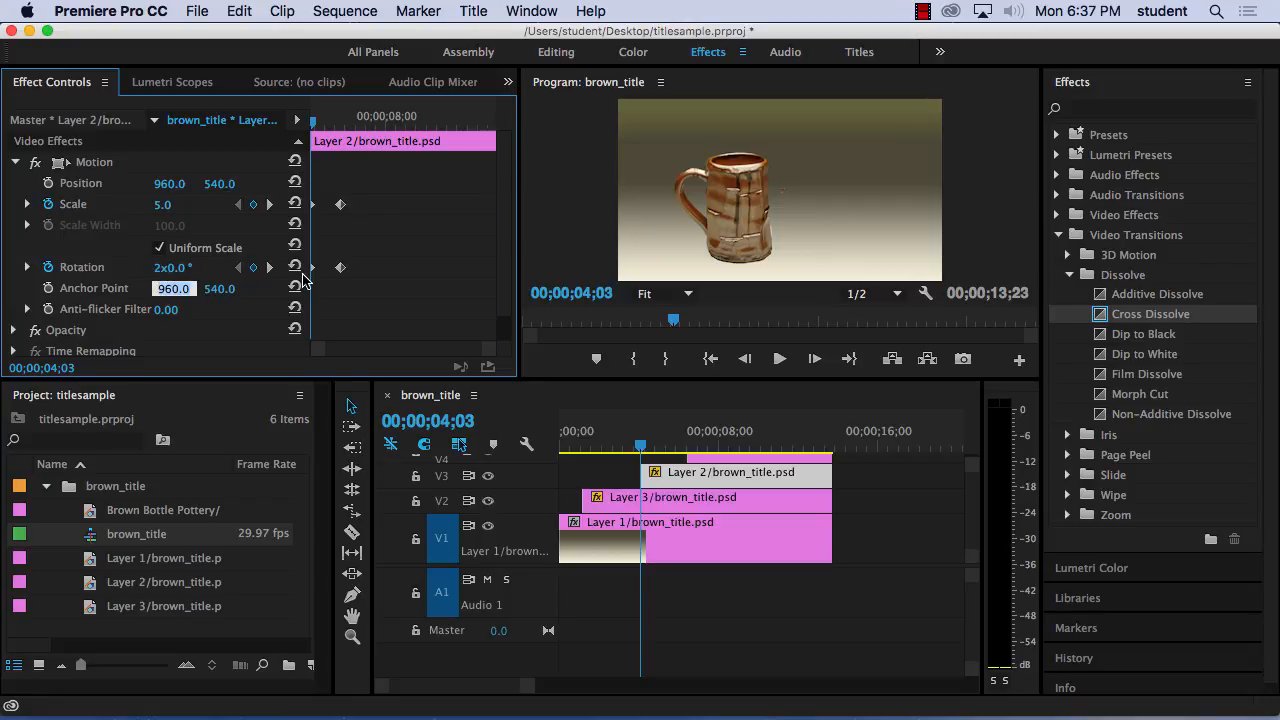
pyautogui.press('Left')
# Play the V3 clip's scale and rotation animation, then return the playhead to the clip's start.
pyautogui.click(316, 124)
pyautogui.press('space')
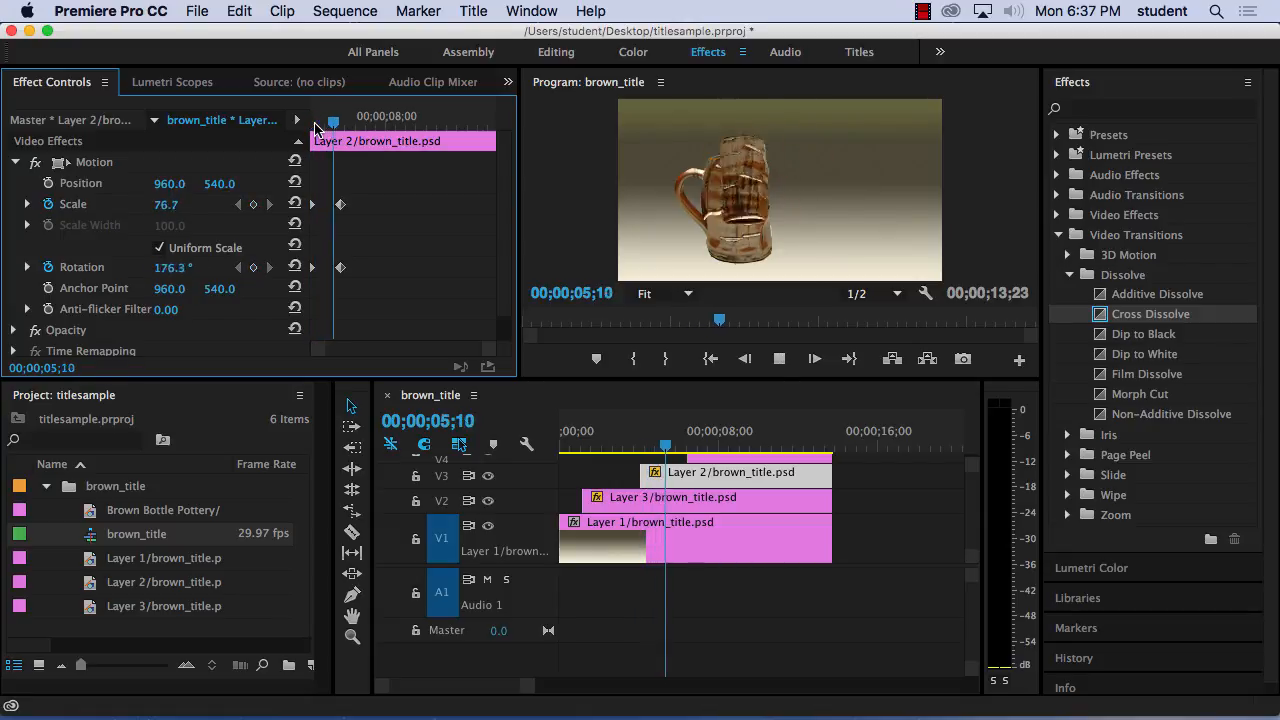
pyautogui.press('space')
pyautogui.moveTo(316, 124)
pyautogui.mouseDown()
pyautogui.moveTo(352, 128)
pyautogui.moveTo(309, 133)
pyautogui.mouseUp()
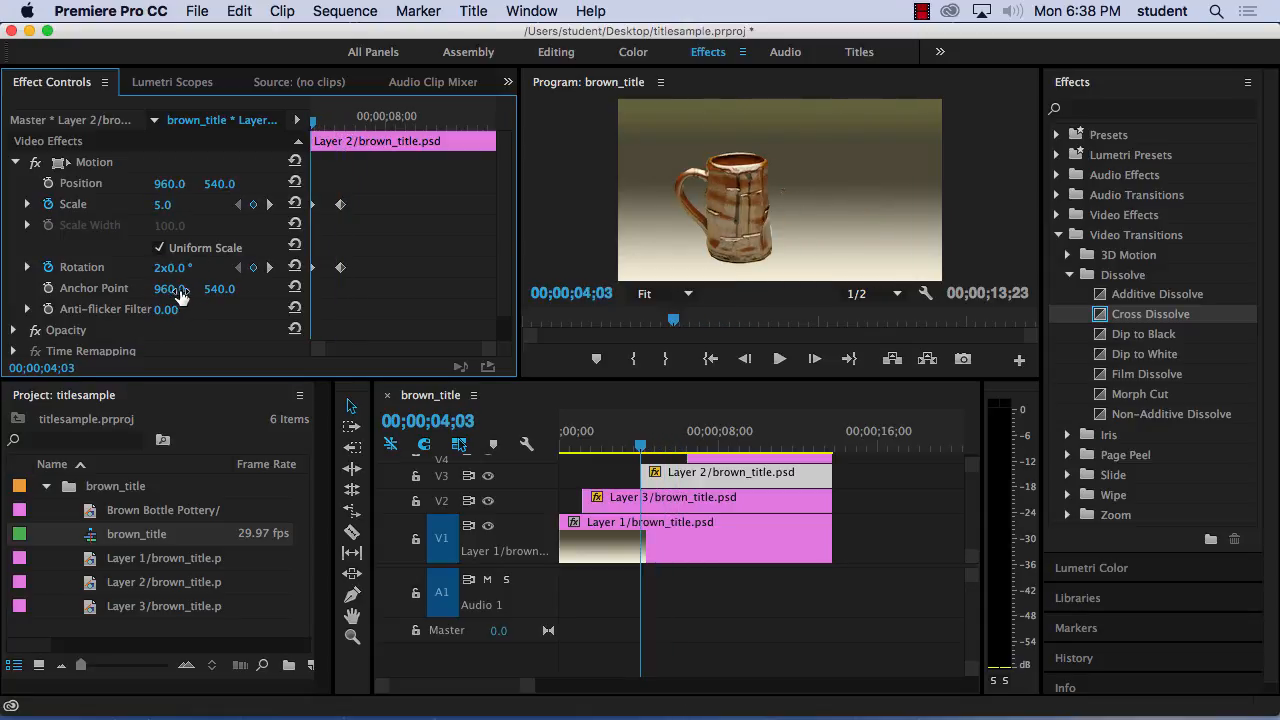
pyautogui.rightClick(314, 124)
pyautogui.click(321, 121)
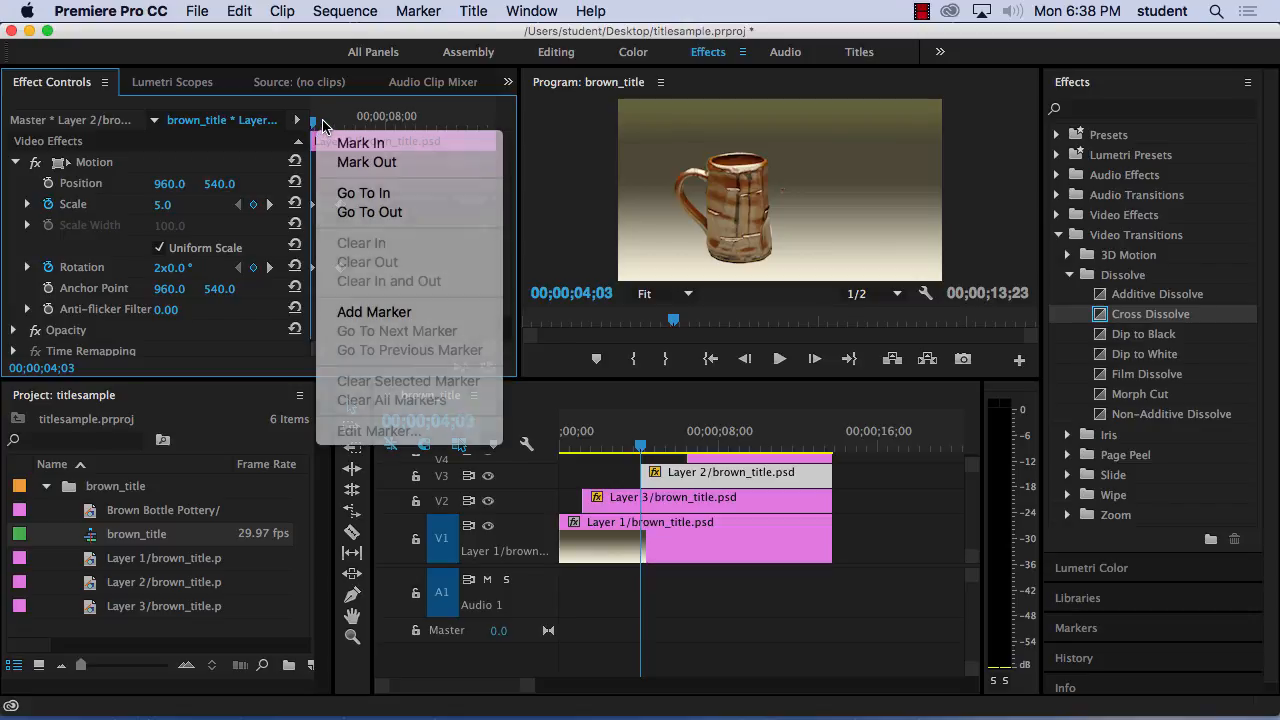
# With the playhead at 00;00;05;22, set the V3 clip's horizontal Anchor Point to 1324.0 and horizontal Position to 1363.0.
pyautogui.moveTo(312, 121); pyautogui.dragTo(342, 128)
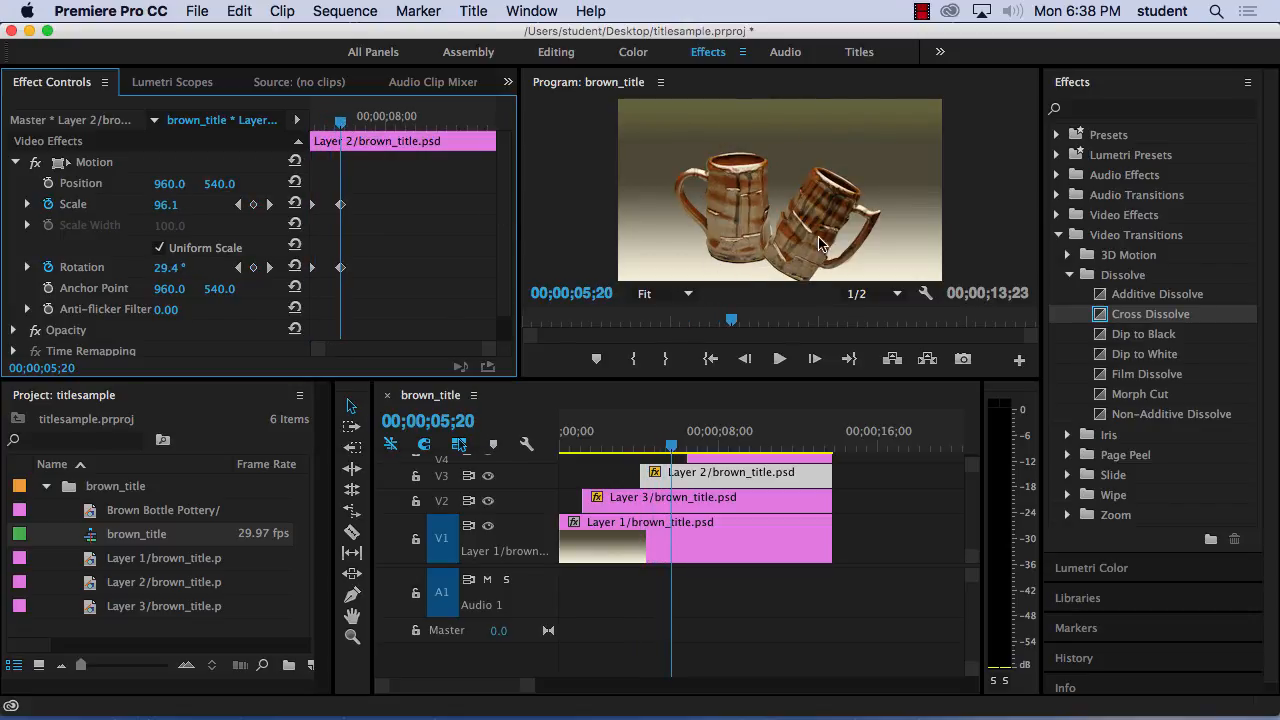
pyautogui.moveTo(340, 122); pyautogui.dragTo(342, 124)
pyautogui.click(268, 205)
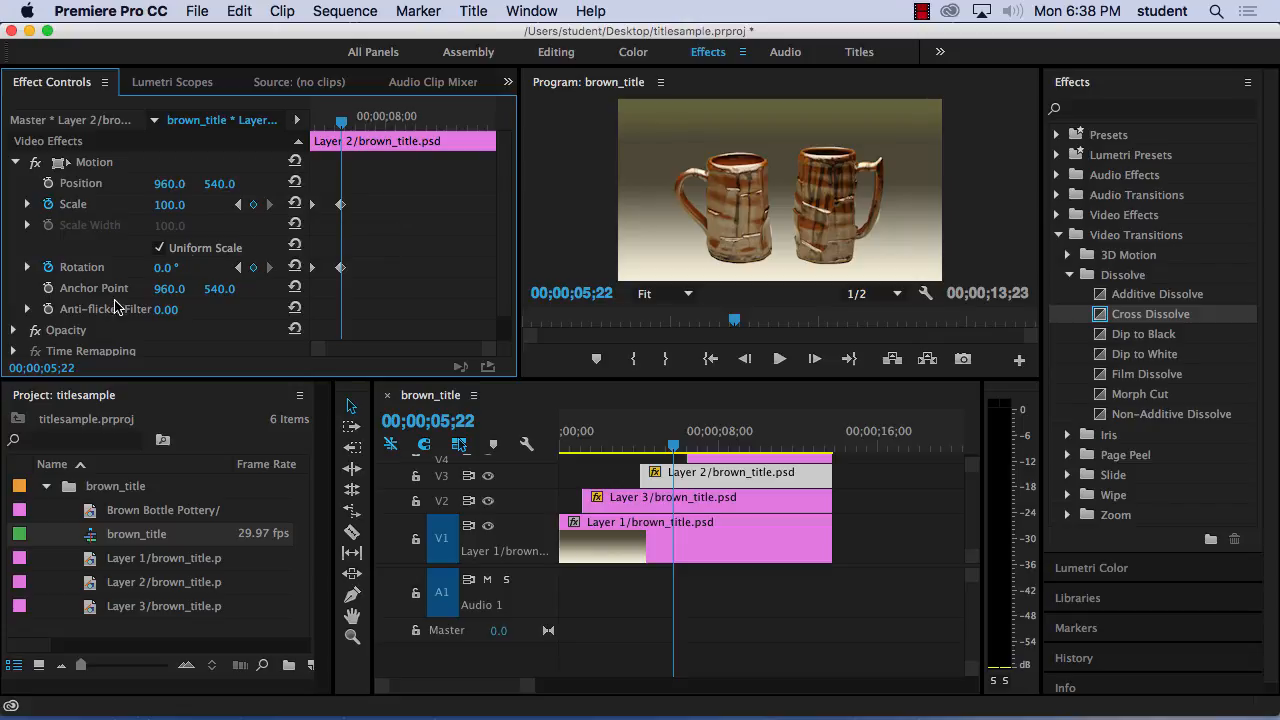
pyautogui.moveTo(175, 292); pyautogui.dragTo(480, 292)
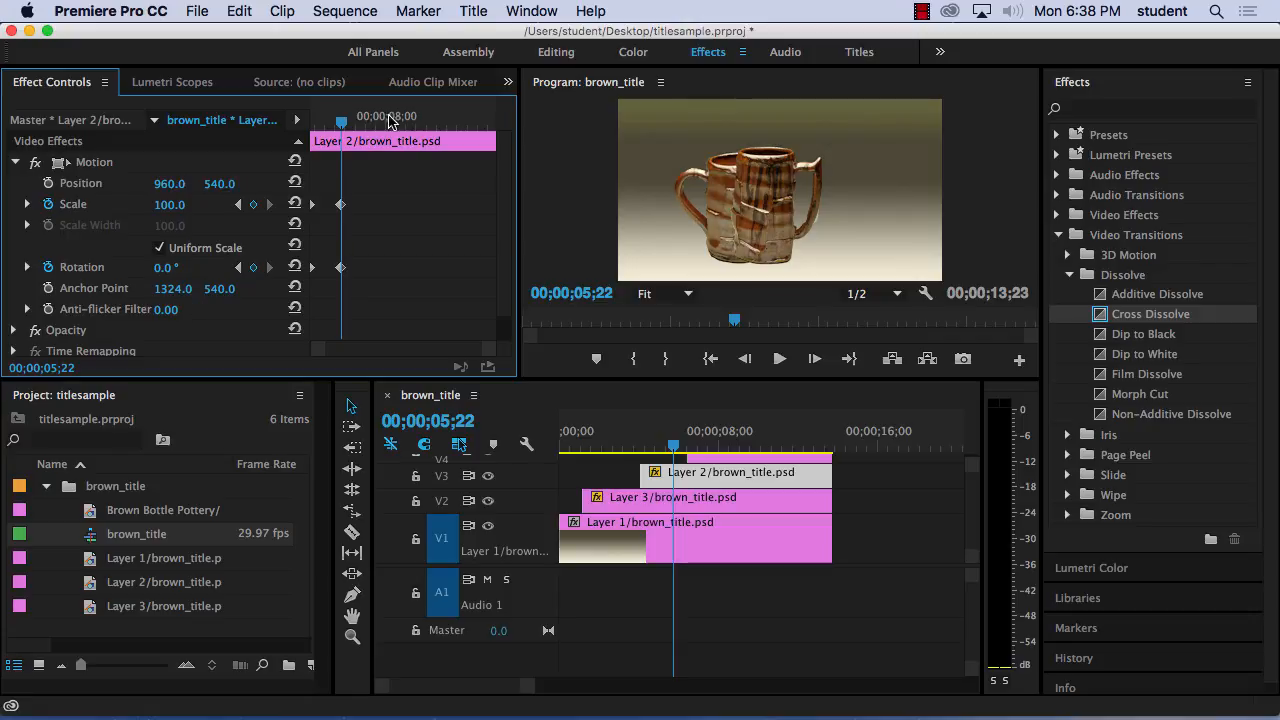
pyautogui.moveTo(342, 121)
pyautogui.mouseDown()
pyautogui.moveTo(307, 122)
pyautogui.moveTo(348, 129)
pyautogui.mouseUp()
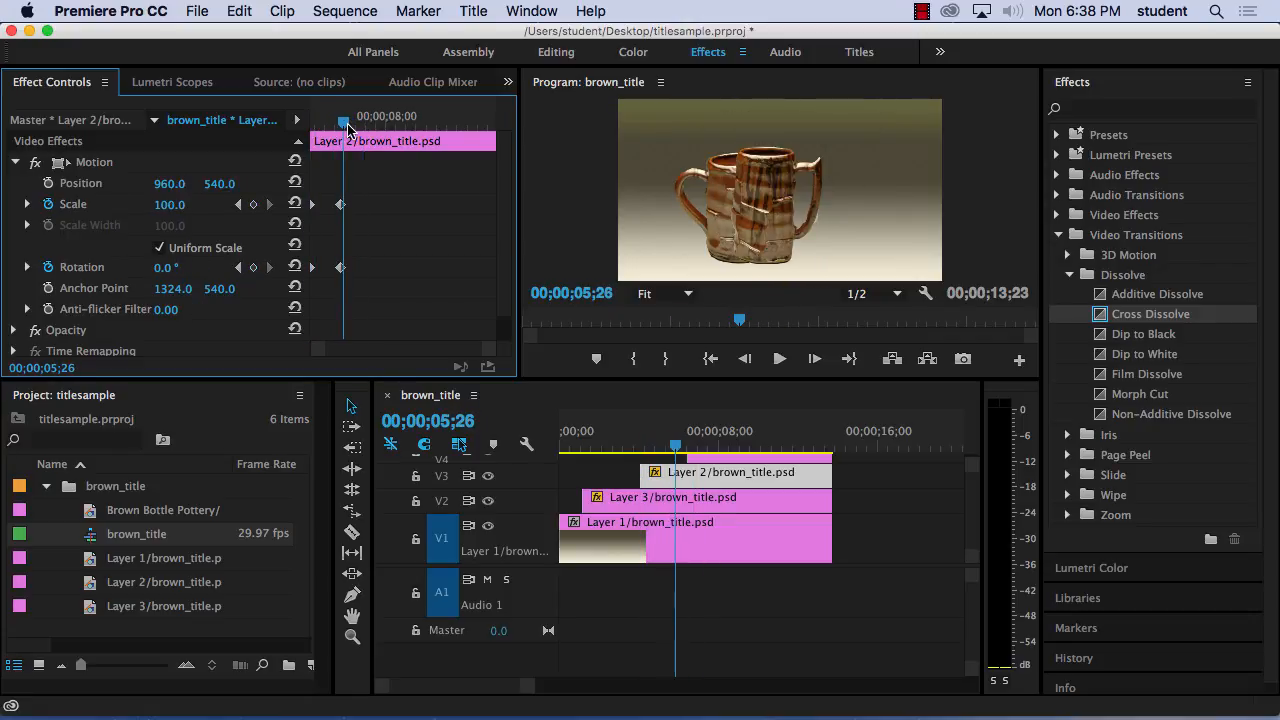
pyautogui.click(238, 205)
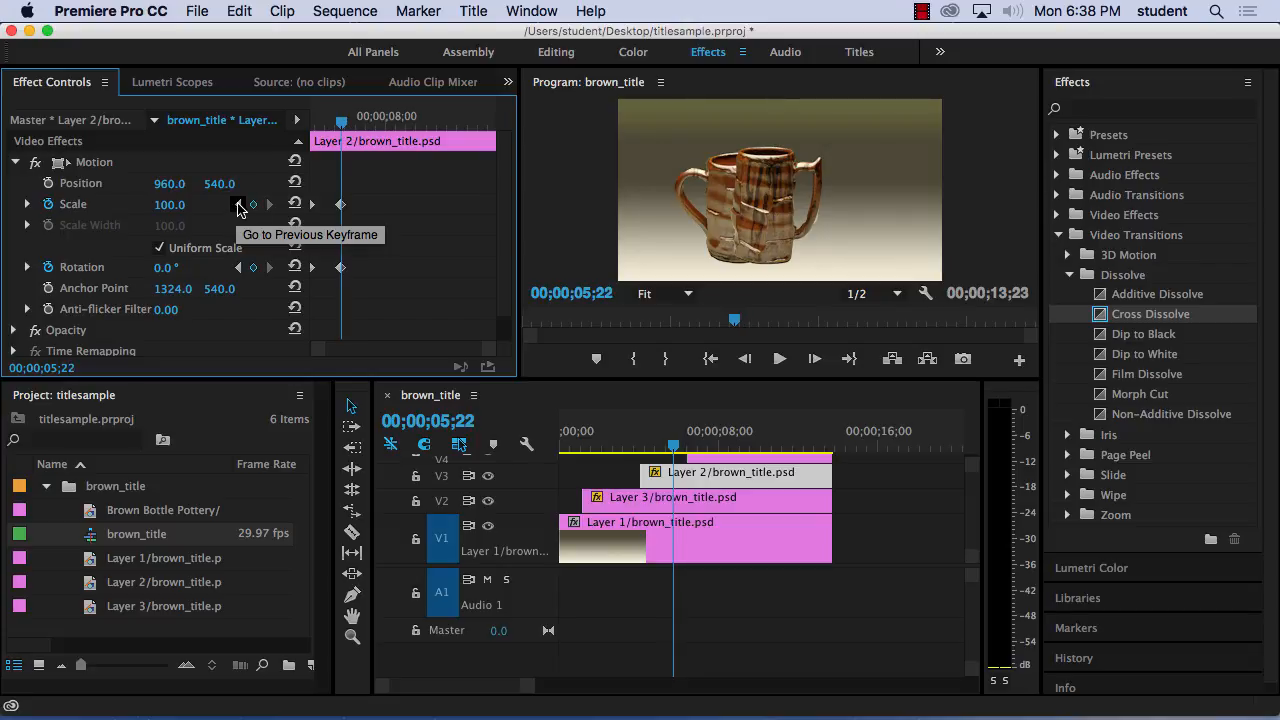
pyautogui.moveTo(166, 184); pyautogui.dragTo(569, 184)
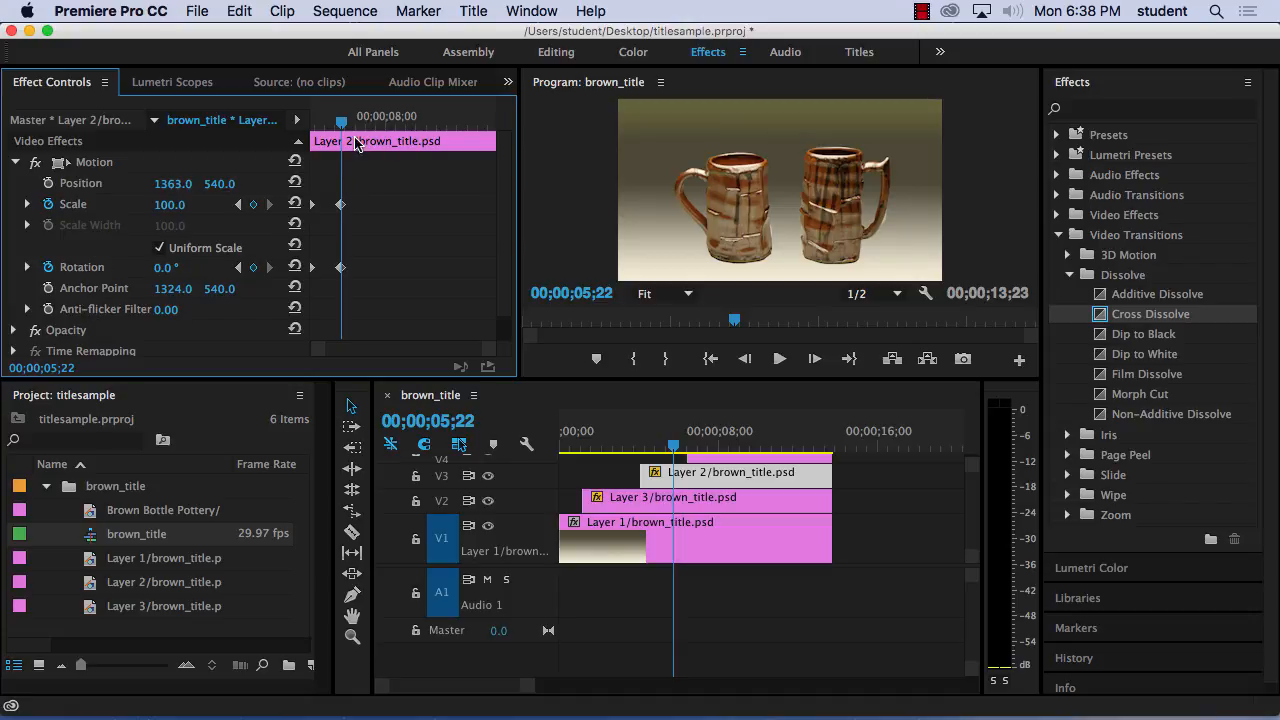
# Play from the V3 clip's start to preview the second mug spinning about its new anchor point.
pyautogui.moveTo(341, 122); pyautogui.dragTo(281, 140)
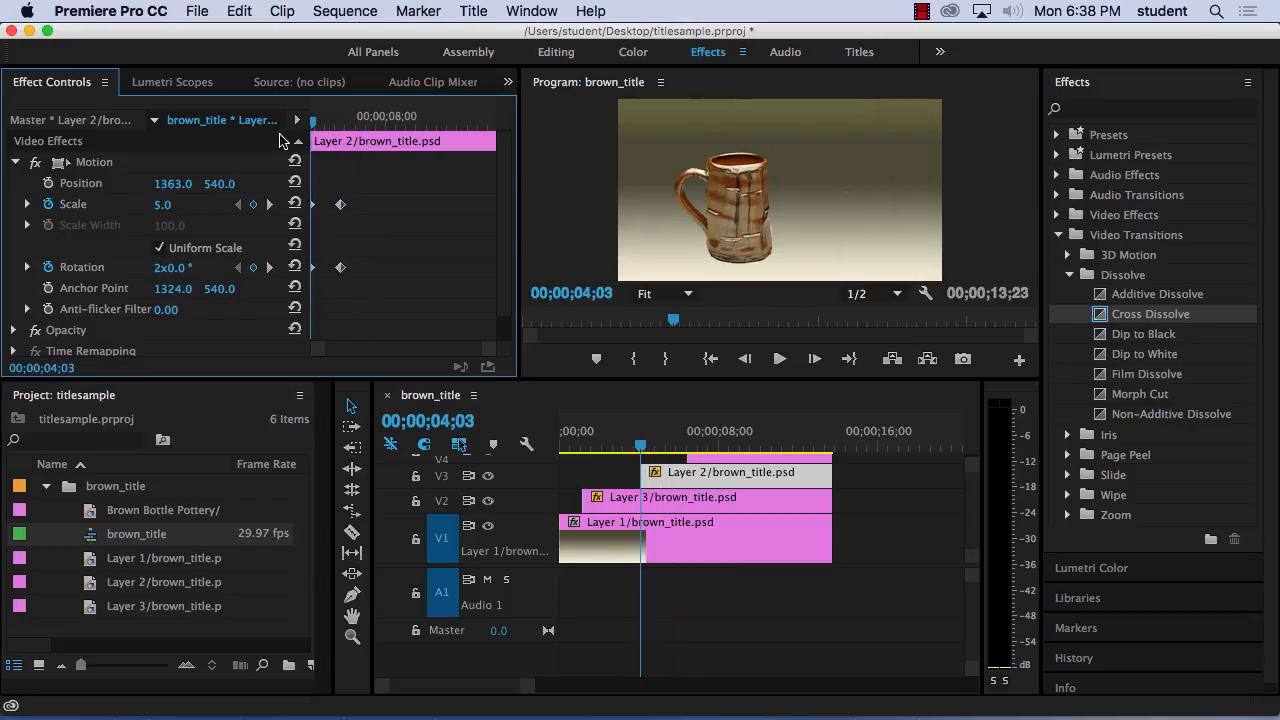
pyautogui.press('space')
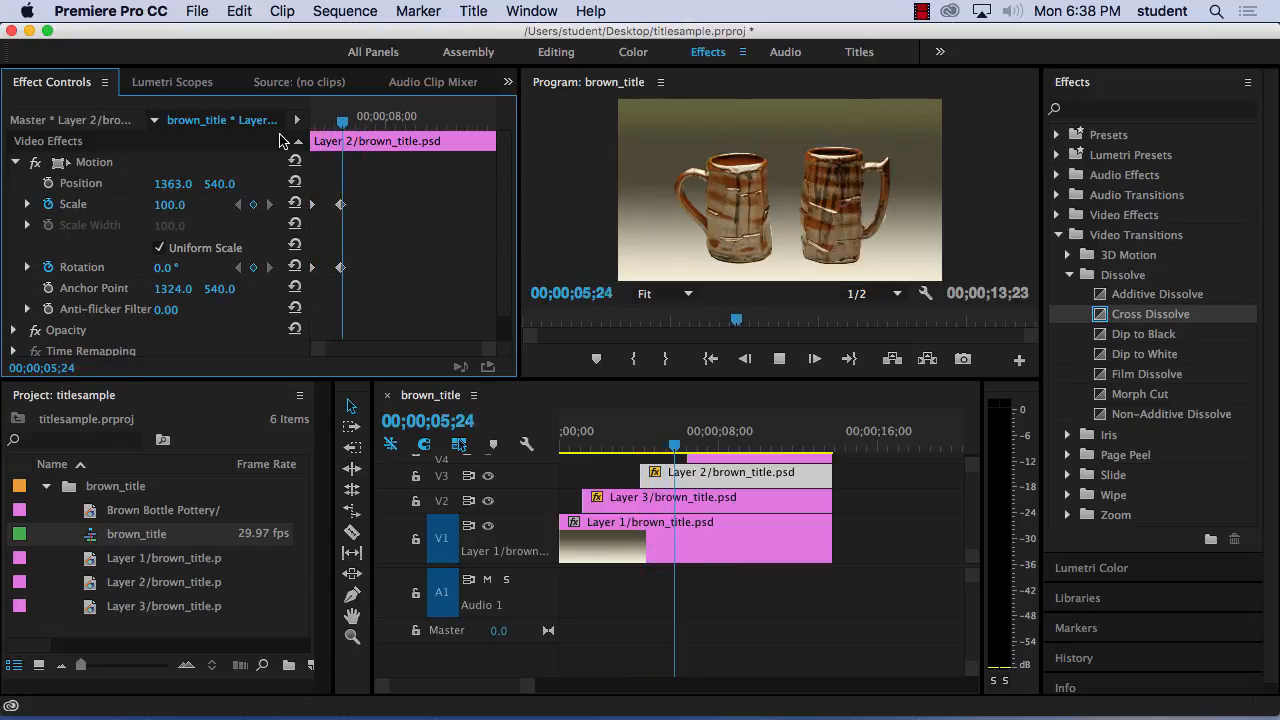
pyautogui.press('space')
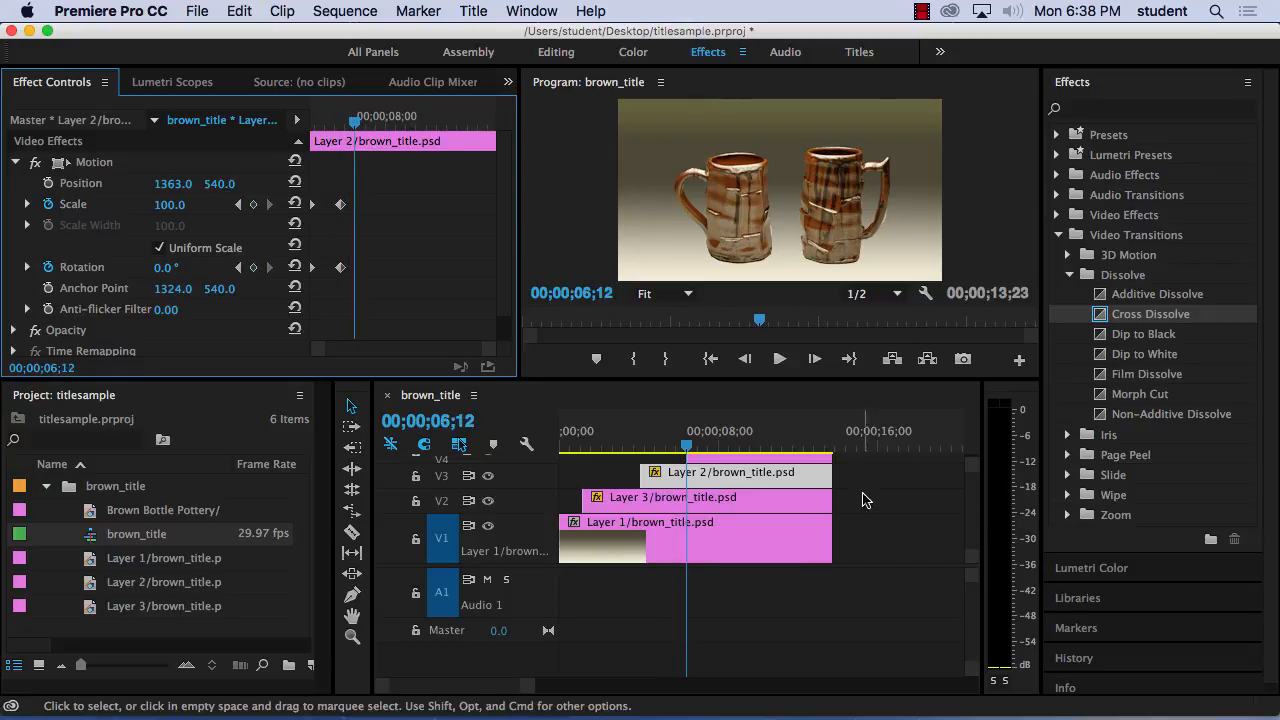
# Apply a Cross Dissolve transition to the start of the Brown Bottle Pottery title clip on V4.
pyautogui.moveTo(971, 463); pyautogui.dragTo(972, 450)
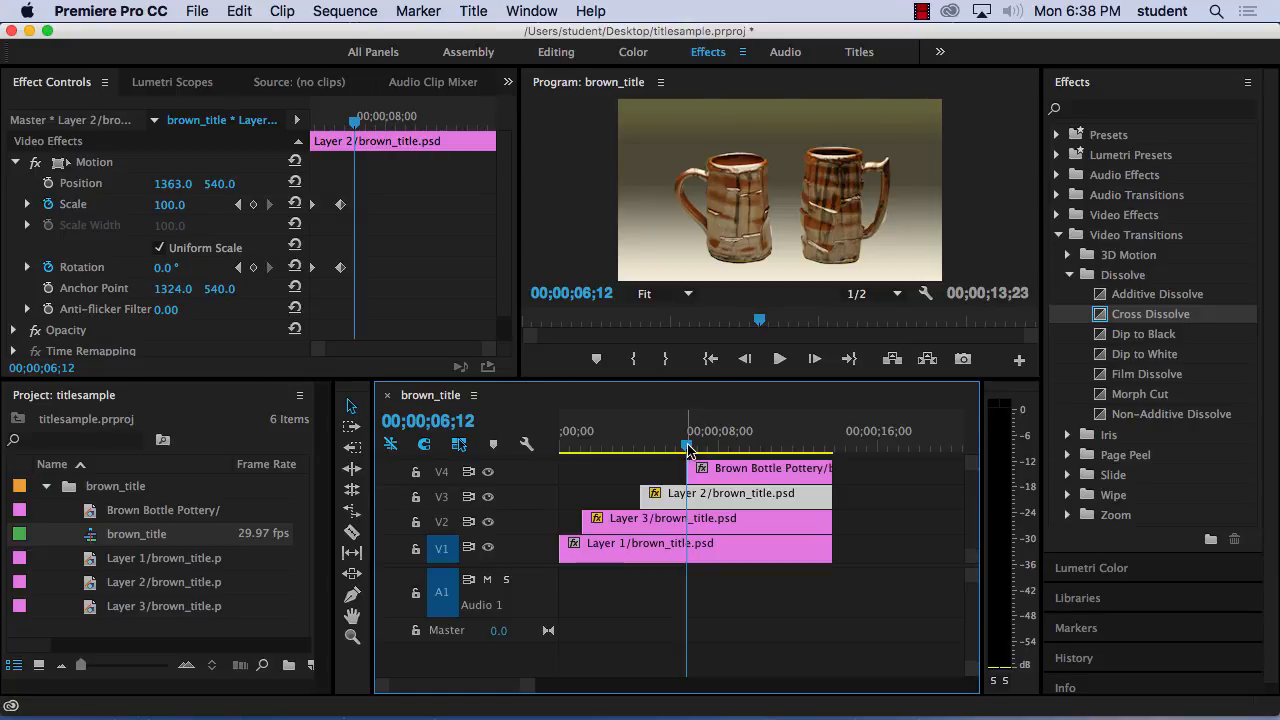
pyautogui.moveTo(687, 445); pyautogui.dragTo(717, 443)
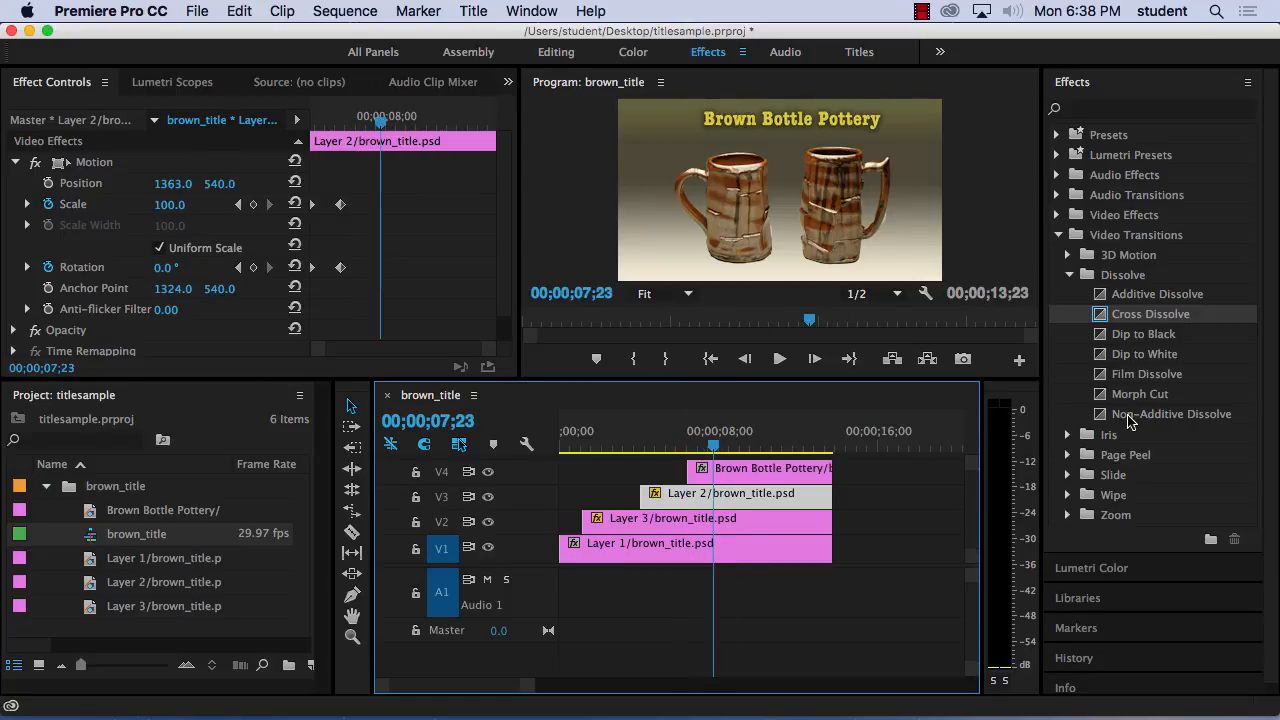
pyautogui.scroll(-1, 1102, 314)
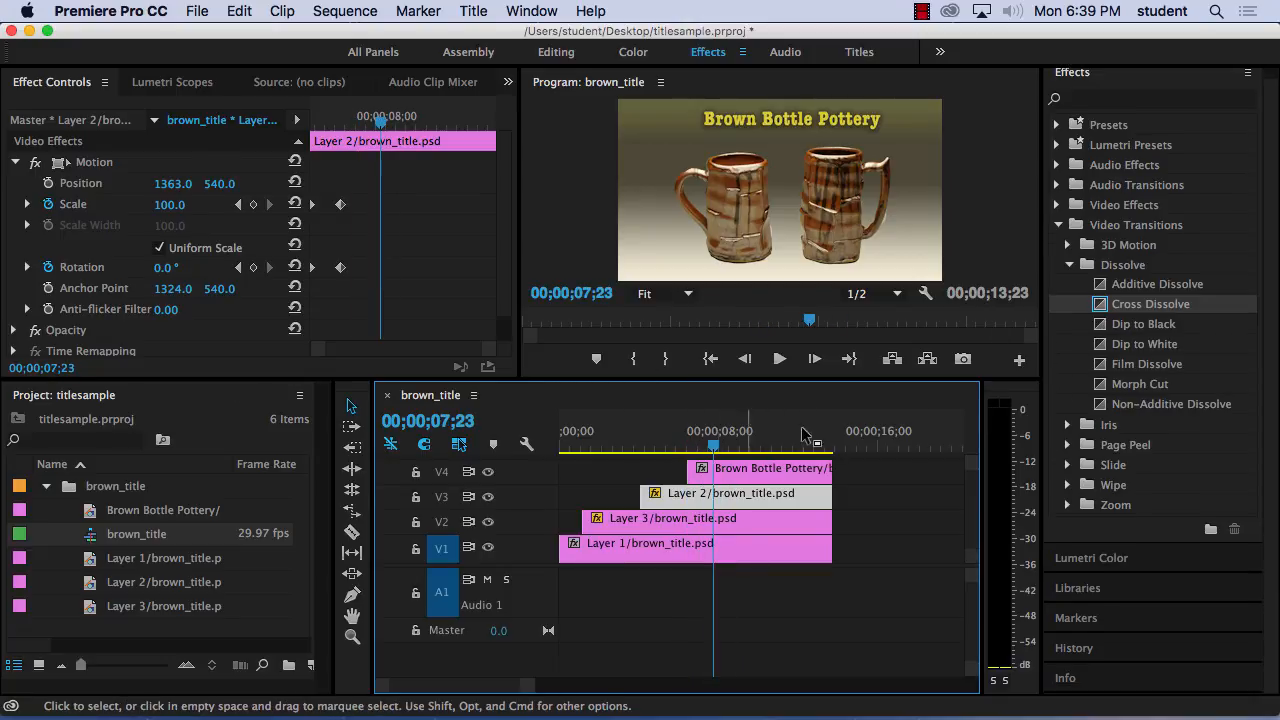
pyautogui.moveTo(1110, 304); pyautogui.dragTo(705, 476)
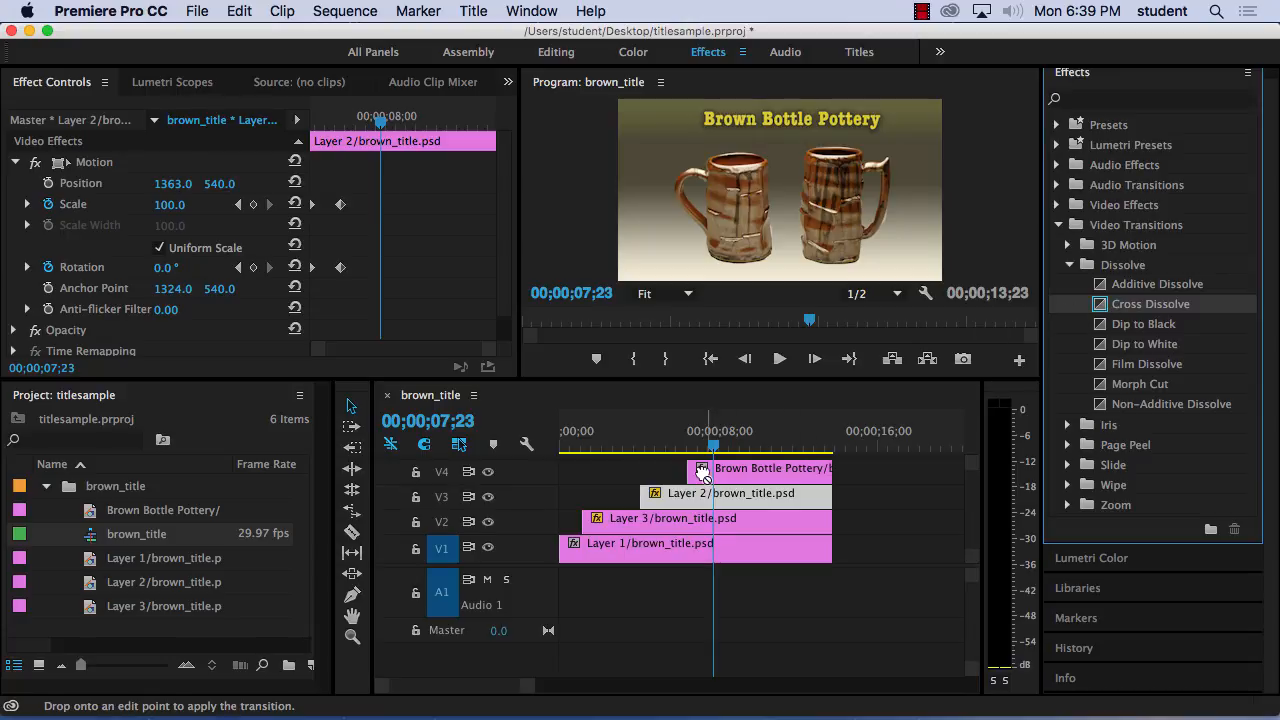
pyautogui.moveTo(1101, 308); pyautogui.dragTo(703, 472)
# Play the brown_title sequence from 00;00;00;00 through the title's fade-in, stopping the playhead at 00;00;08;19.
pyautogui.press('Home')
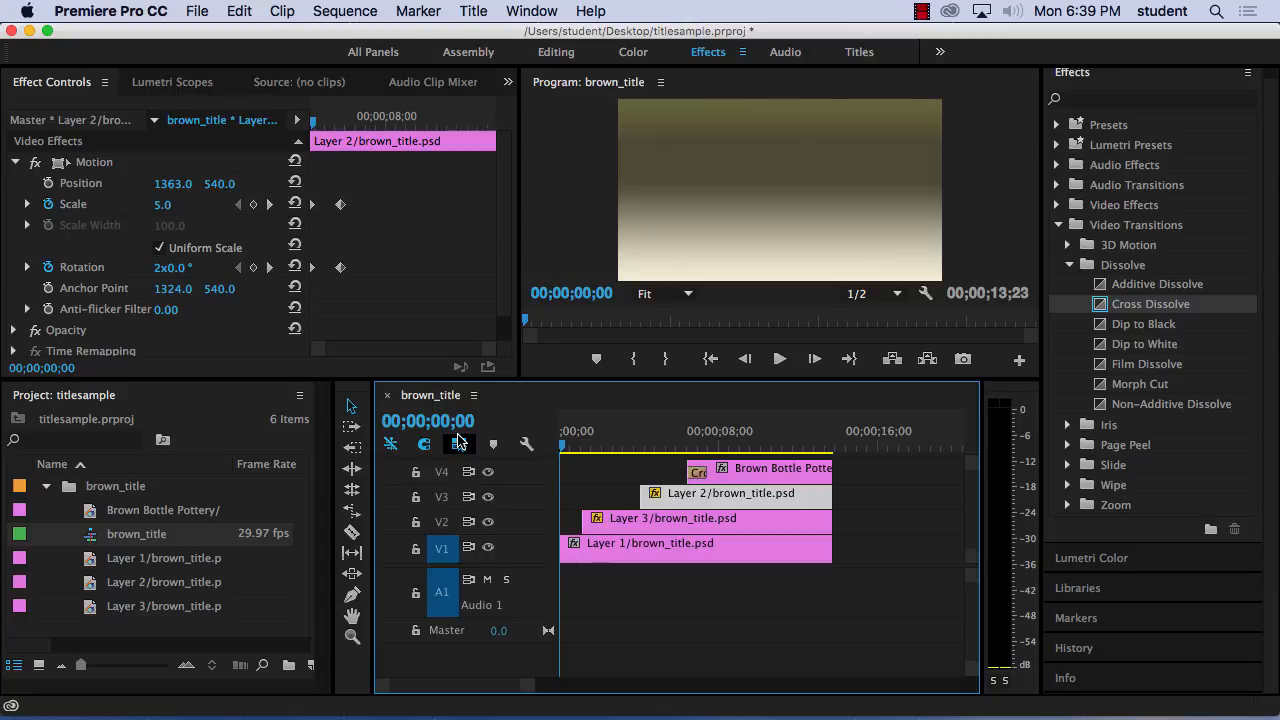
pyautogui.press('space')
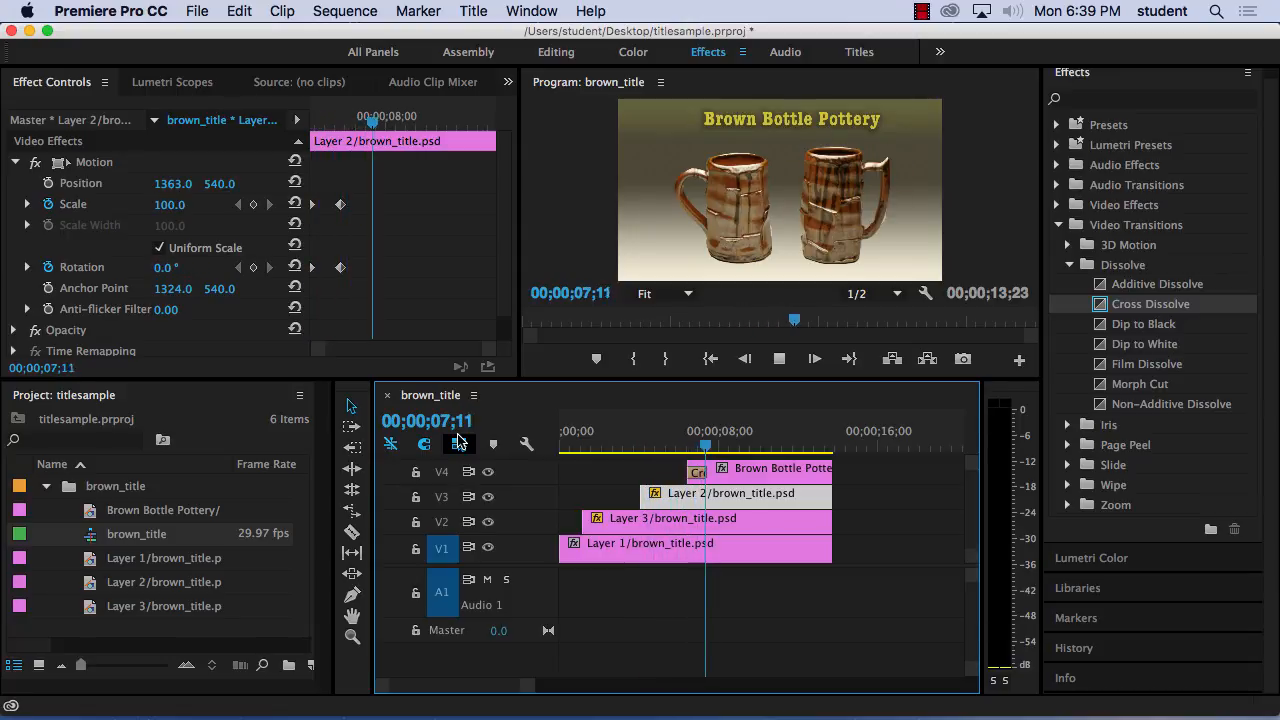
pyautogui.press('space')
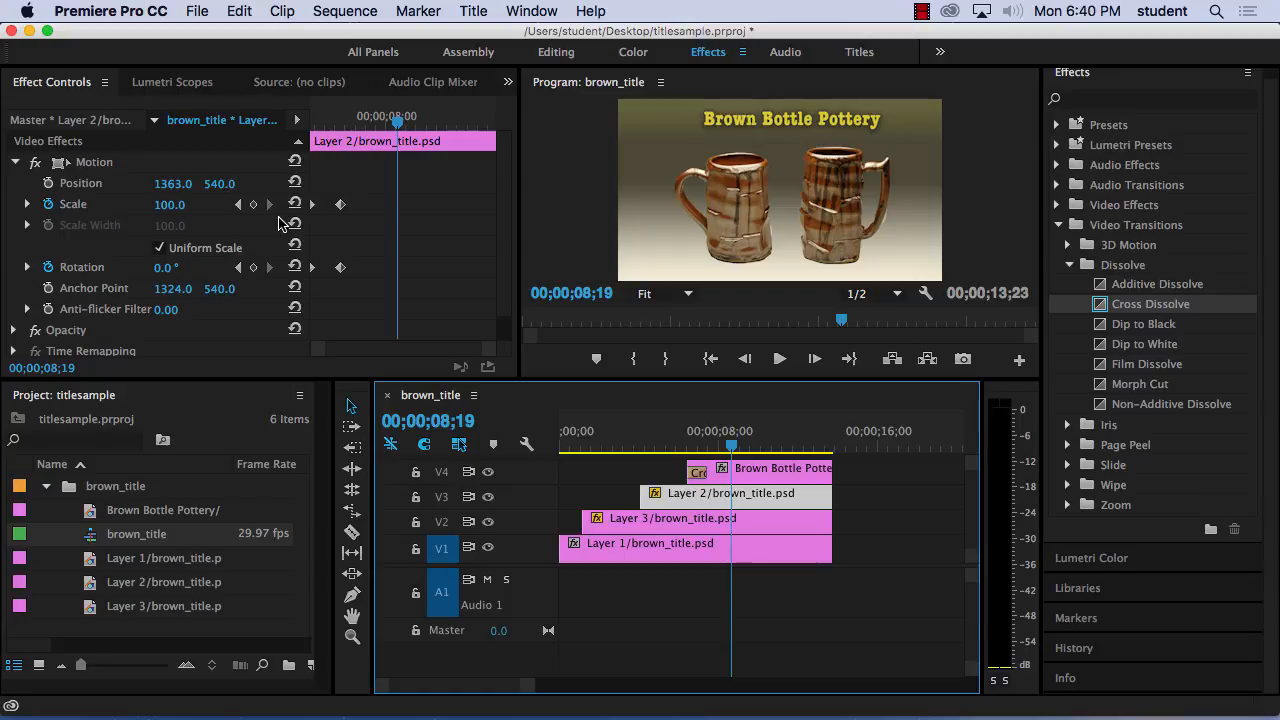
pyautogui.click(921, 11)
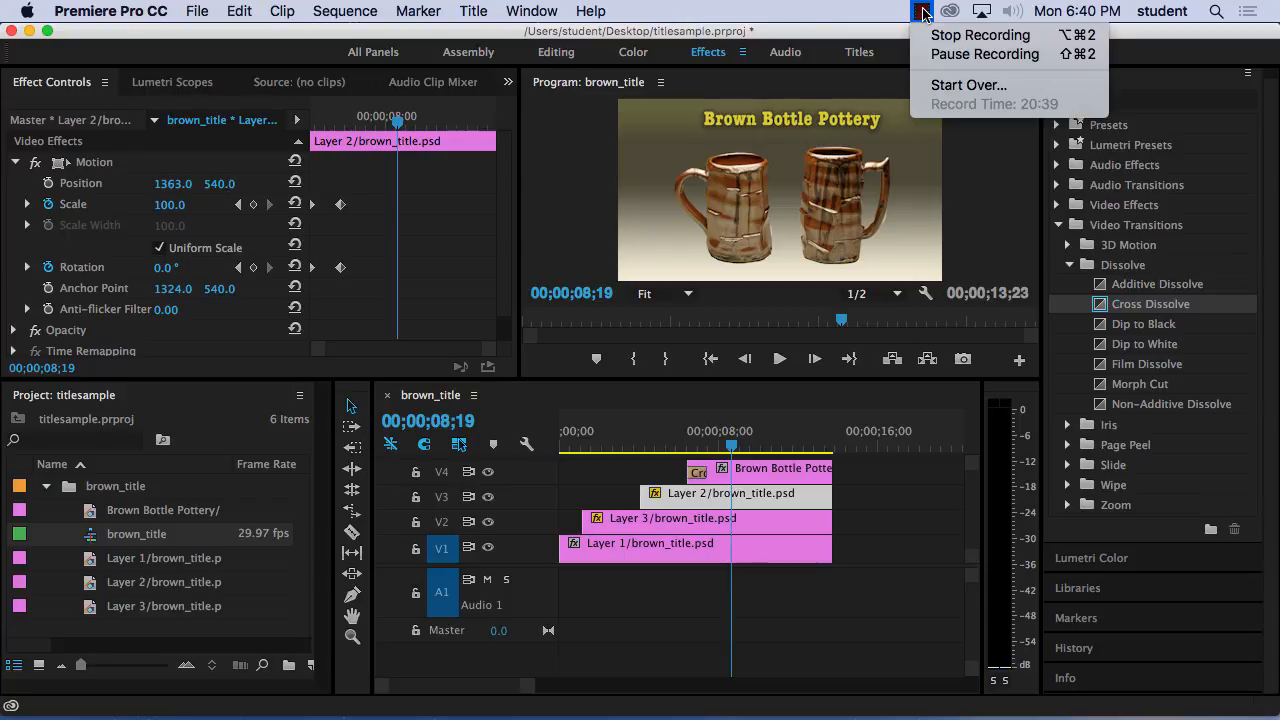
pyautogui.click(943, 58)
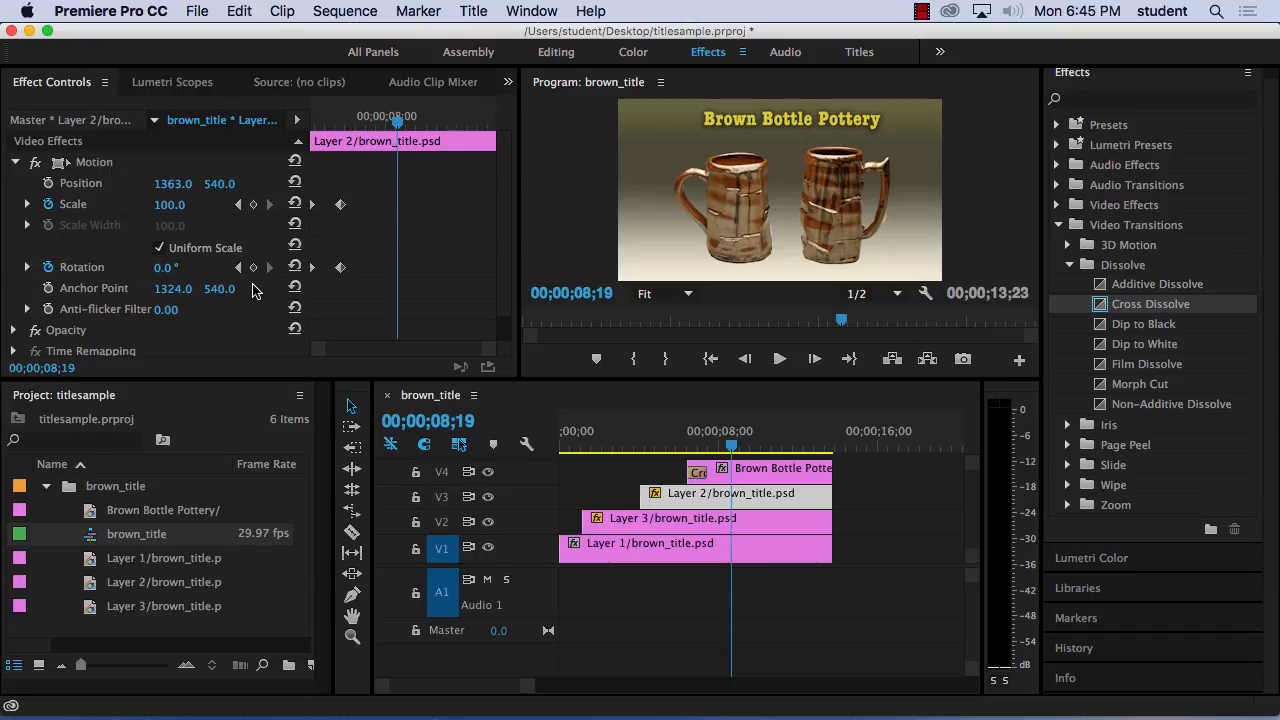
pyautogui.click(920, 11)
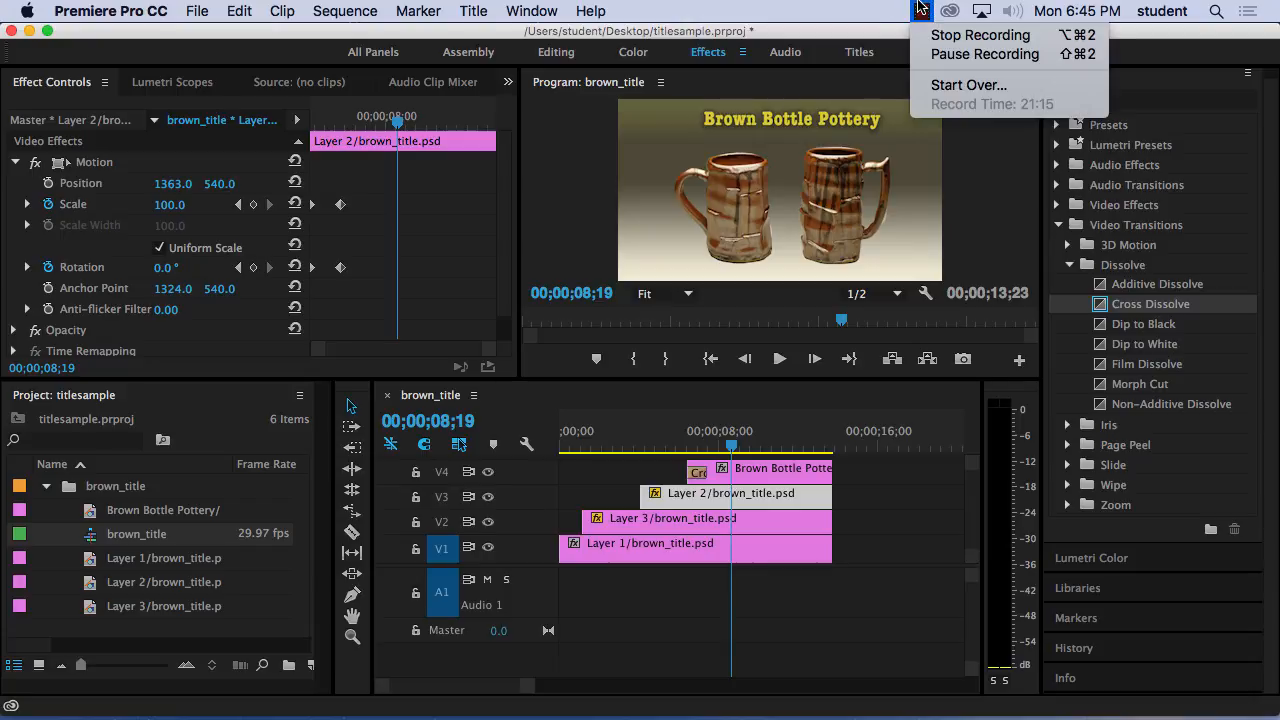